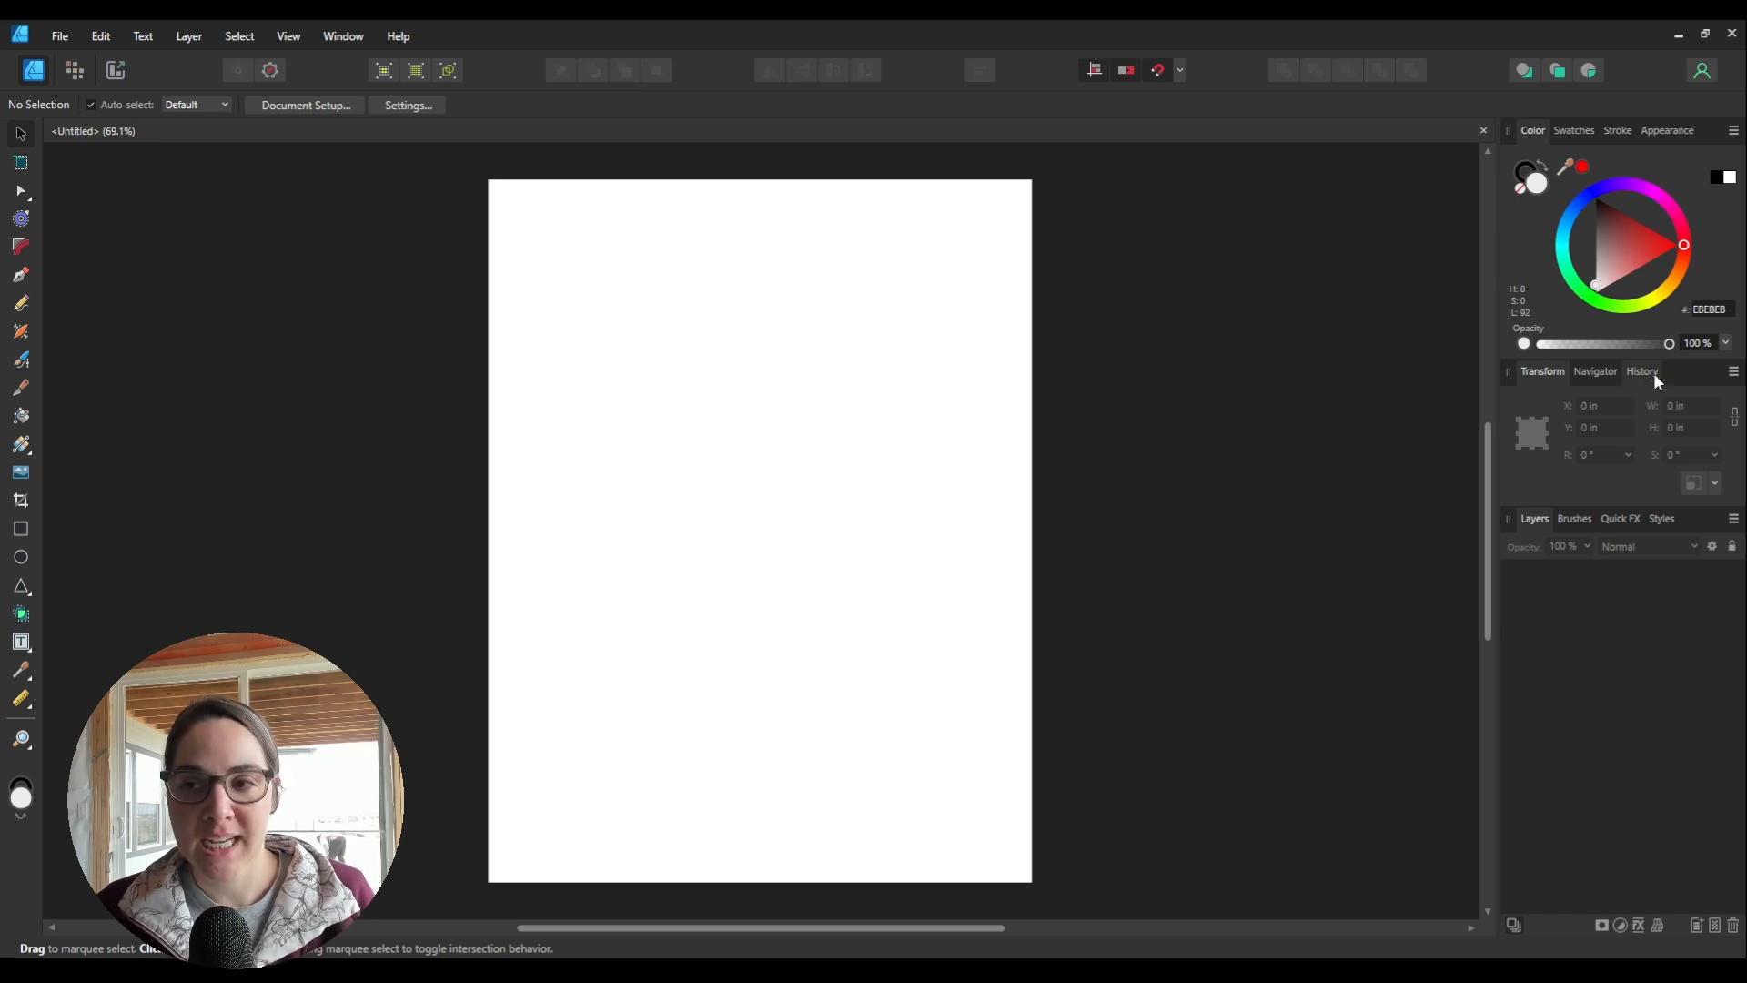
Step: Dock the Transform panel back into the studio, grouped with Brushes and Layers under Color
drag(1664, 375, 1319, 231)
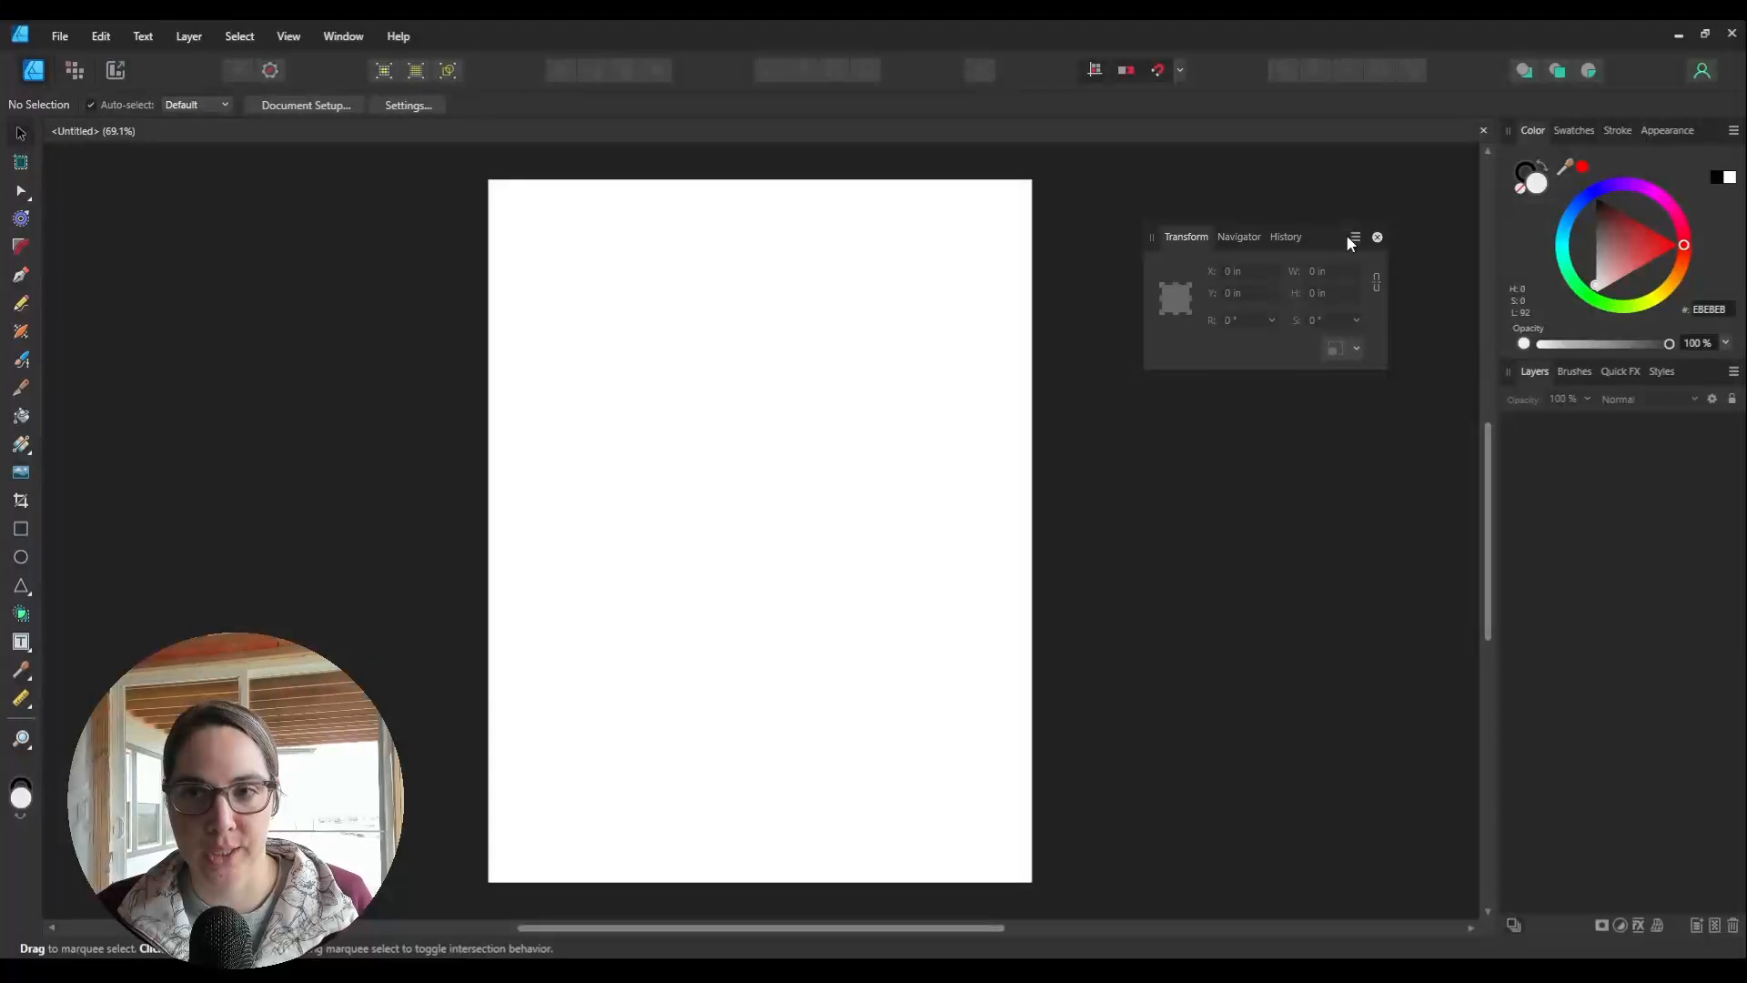
mouse_move(1339, 249)
mouse_down()
mouse_move(1510, 440)
mouse_move(1532, 499)
mouse_move(1501, 535)
mouse_move(1549, 545)
mouse_move(1521, 562)
mouse_move(1565, 550)
mouse_move(1510, 479)
mouse_move(1518, 413)
mouse_move(1544, 379)
mouse_move(1564, 382)
mouse_up()
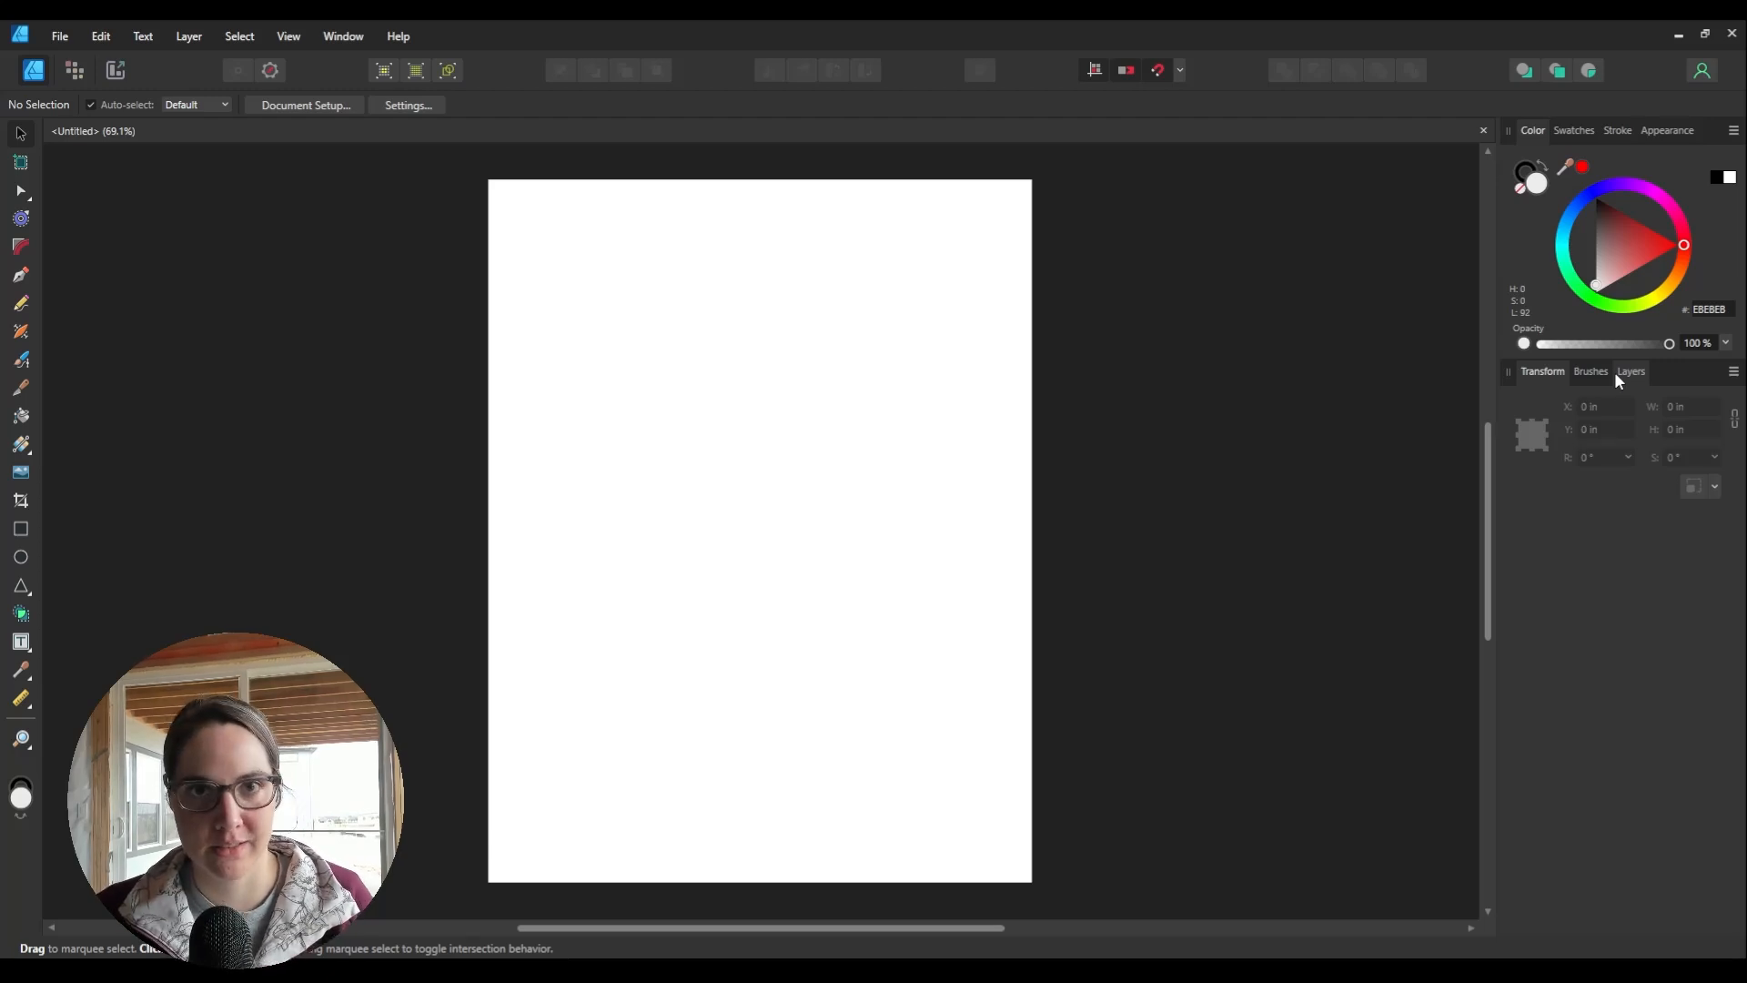
drag(1618, 374, 1607, 772)
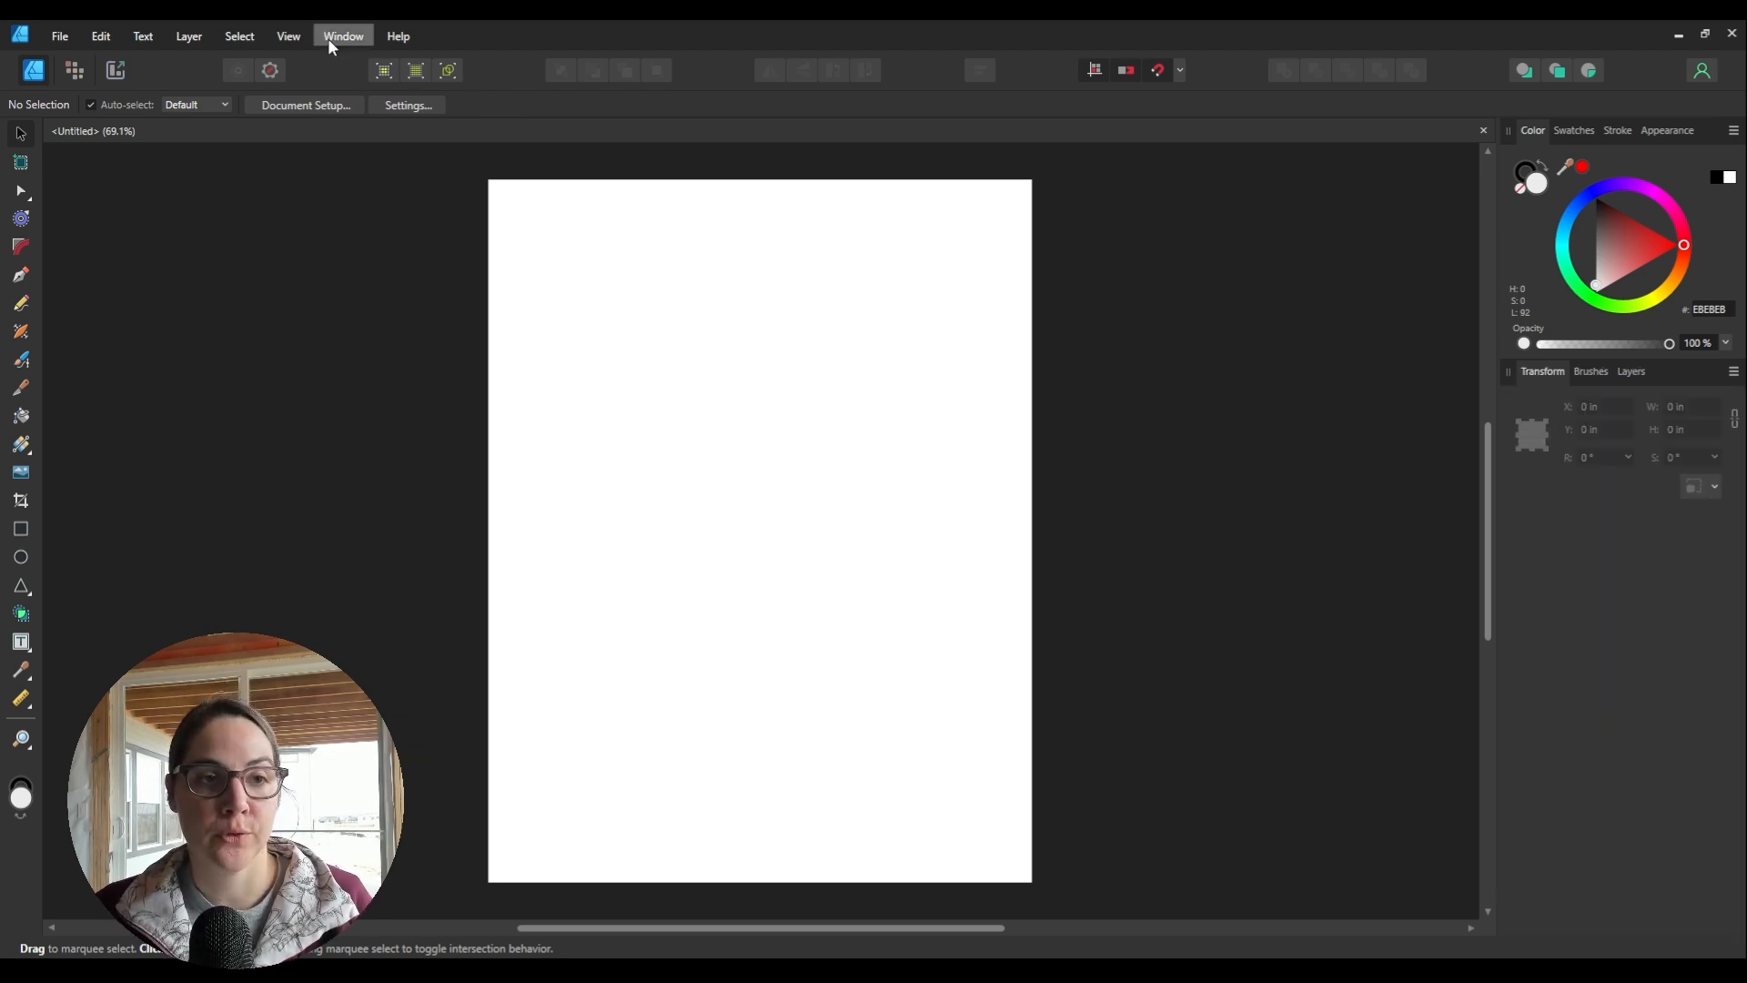
click(338, 36)
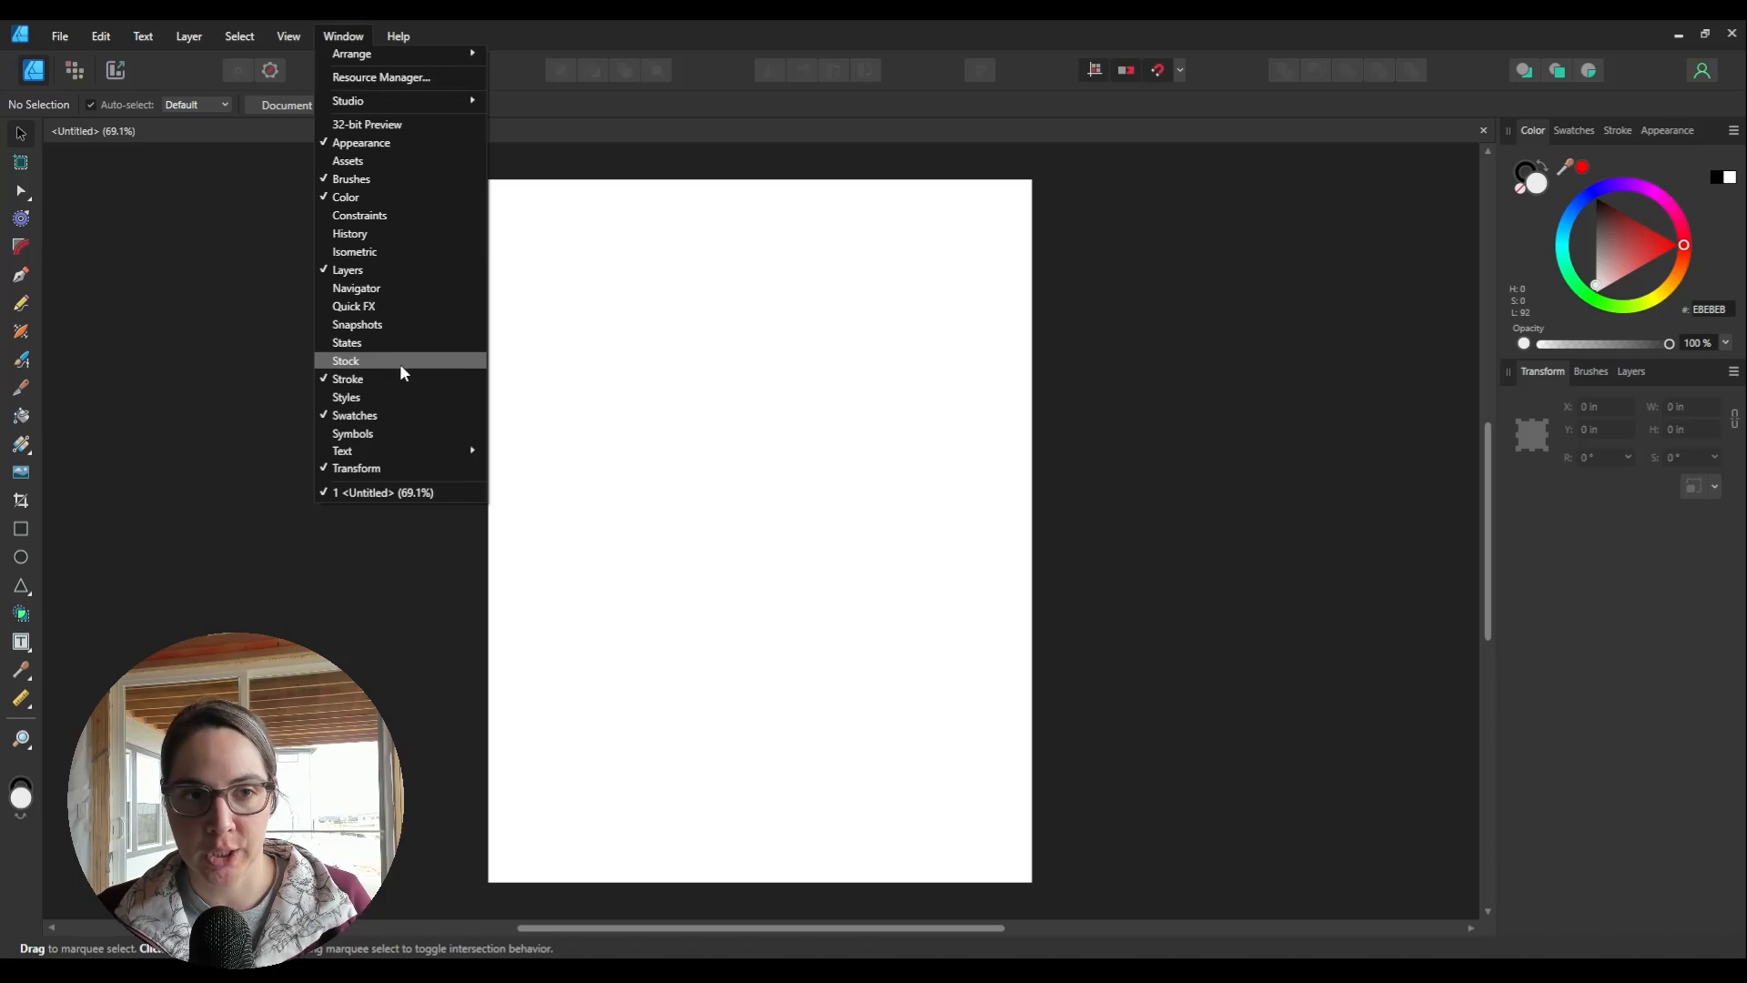
click(256, 335)
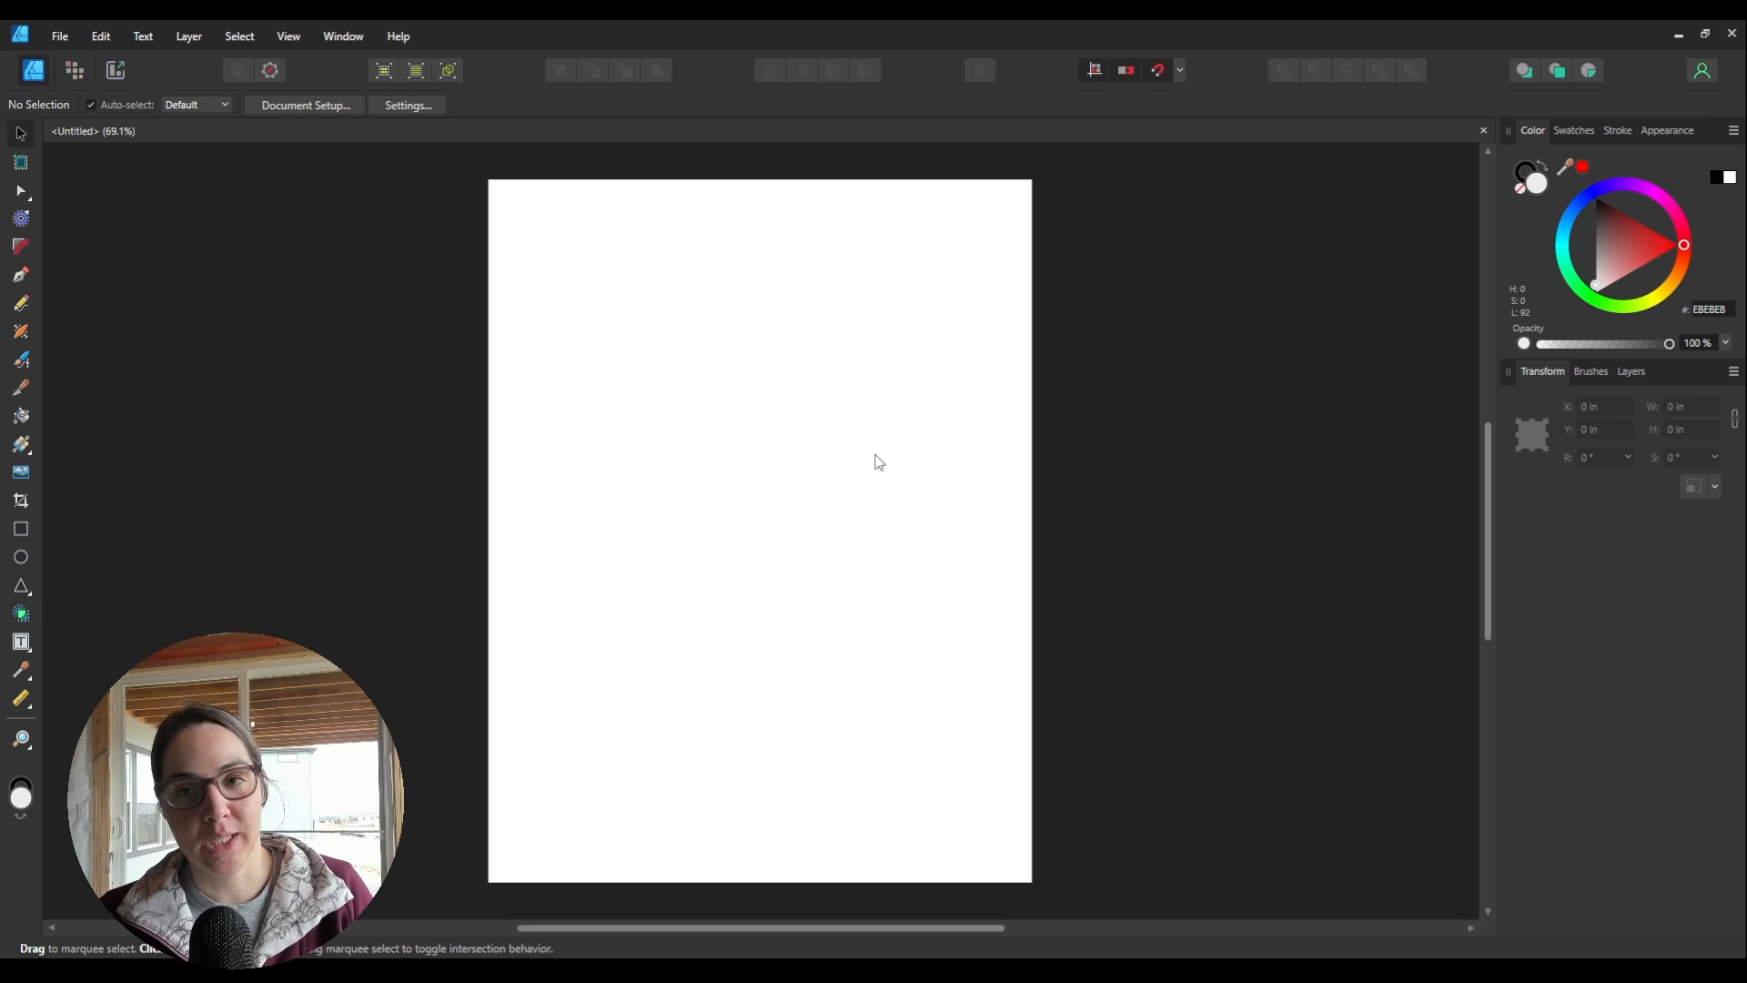
scroll(875, 455, down, 5)
scroll(876, 455, up, 5)
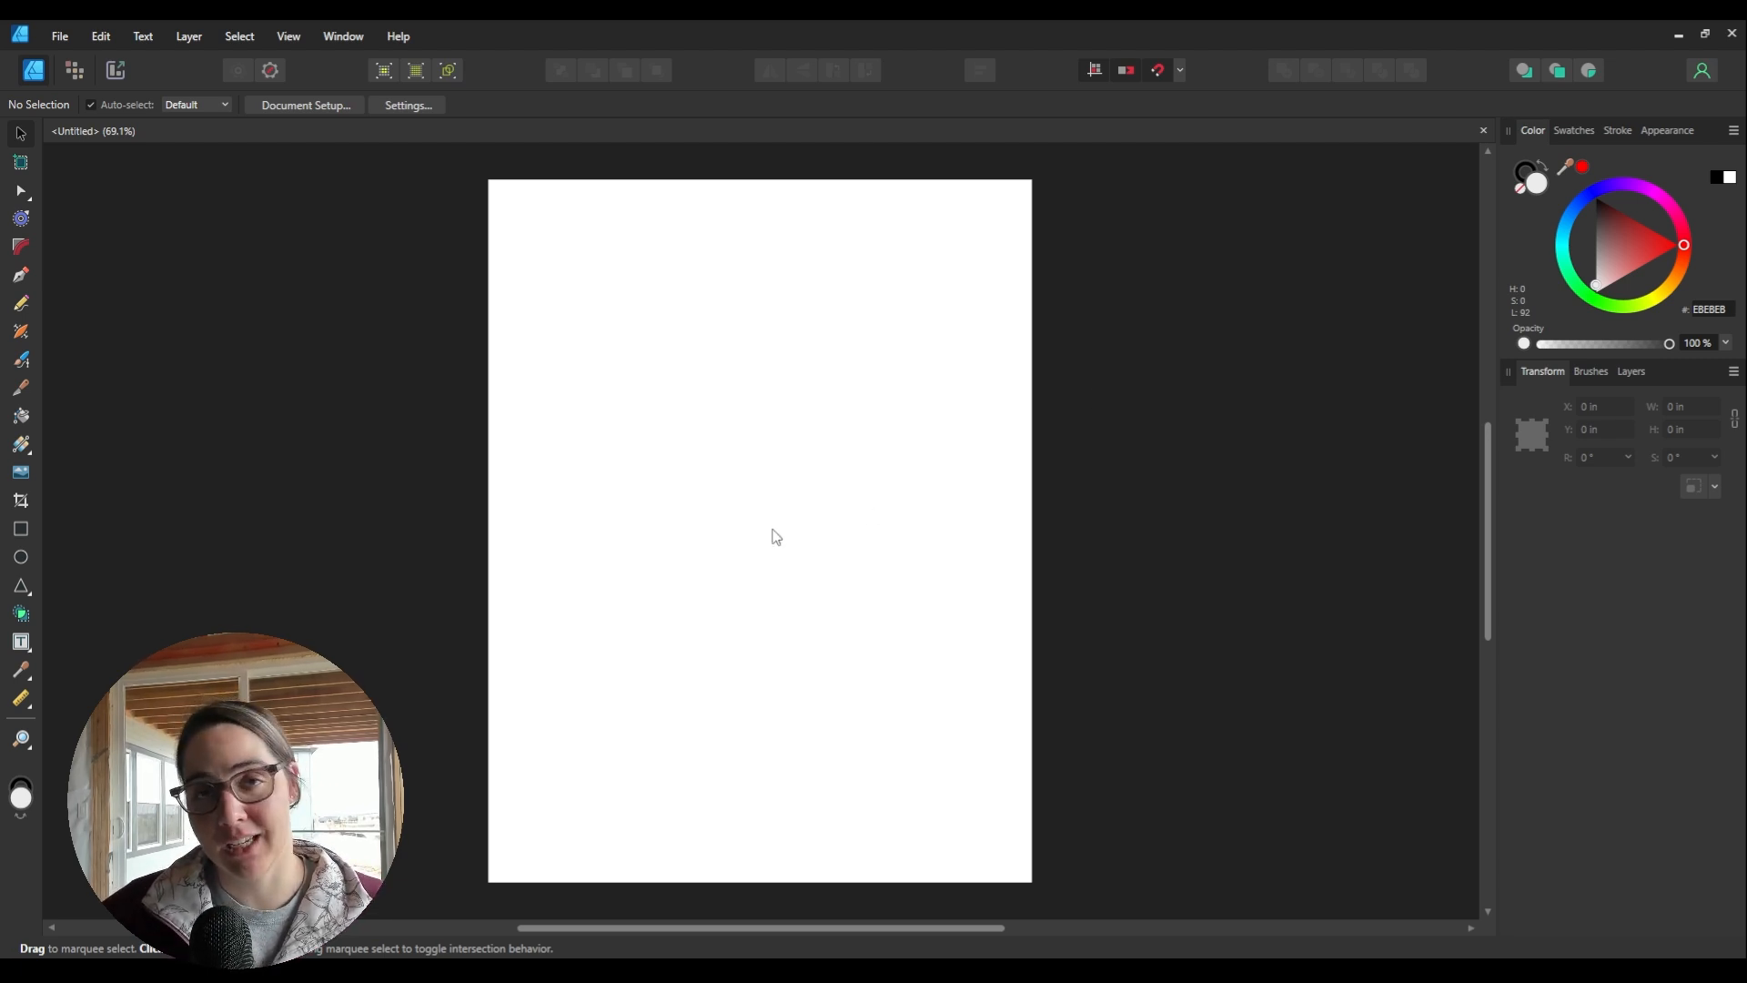
Step: Draw a square near the page centre and give it a solid 1 pt outline
click(21, 531)
mouse_move(612, 361)
mouse_down()
mouse_move(739, 488)
mouse_move(695, 468)
mouse_move(780, 537)
mouse_up()
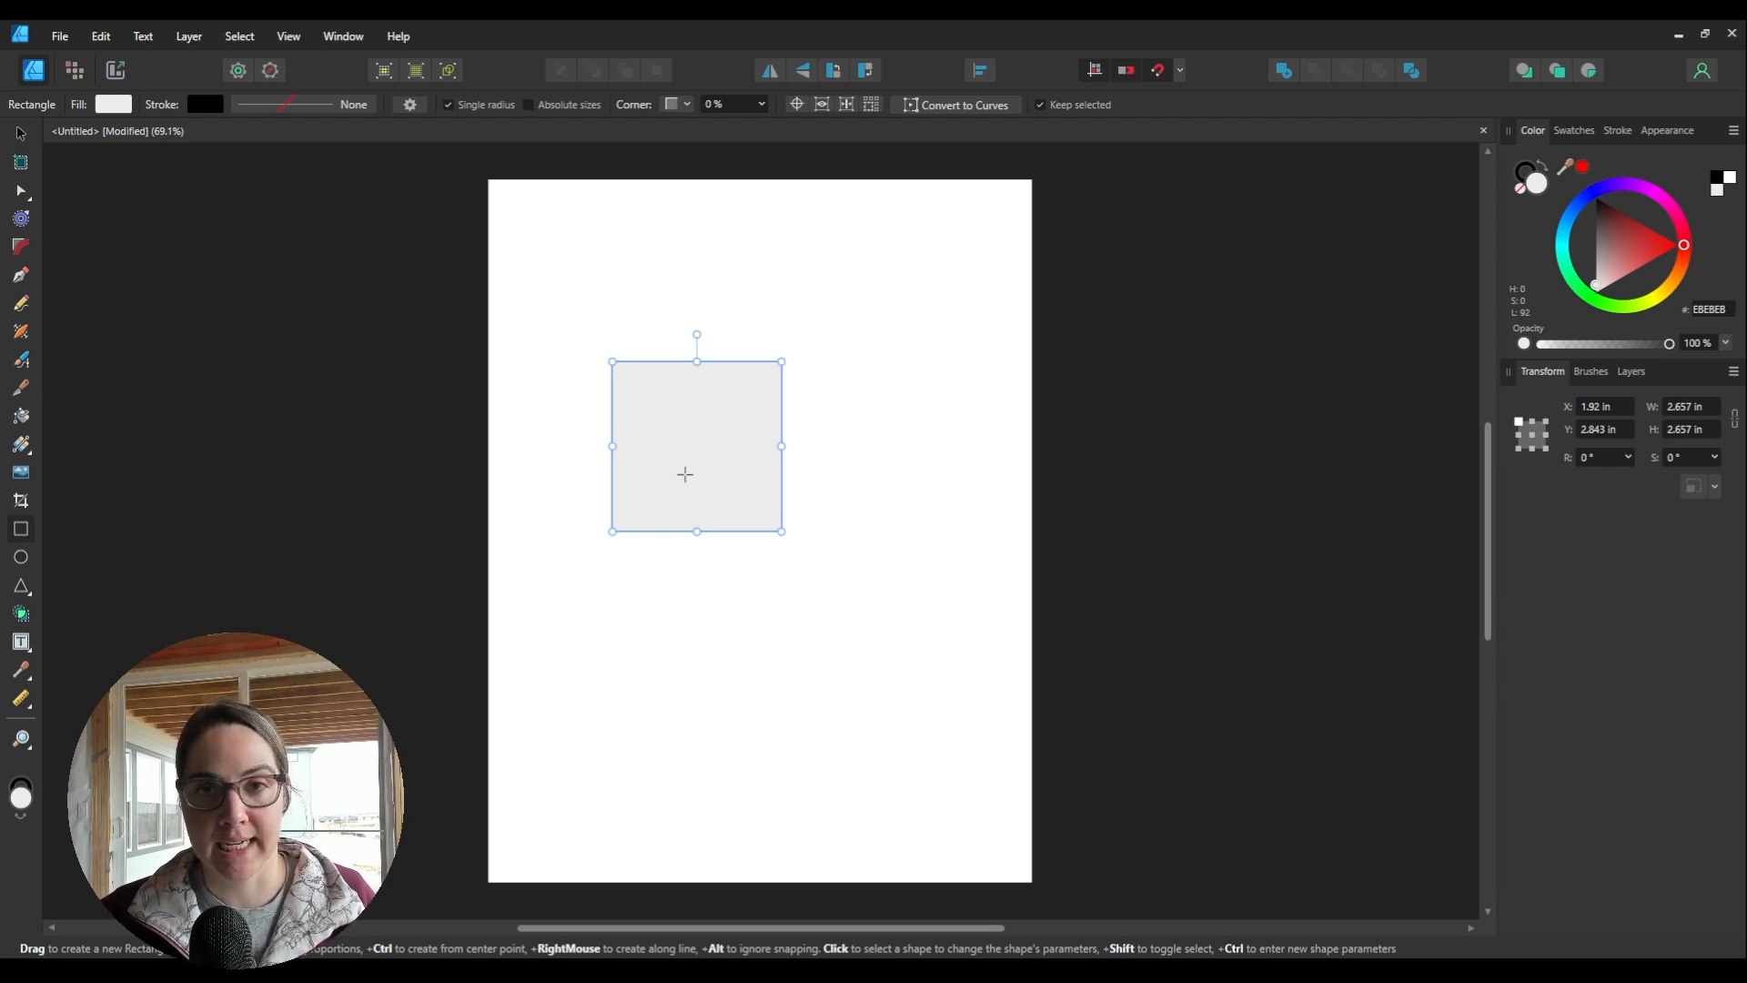
click(312, 108)
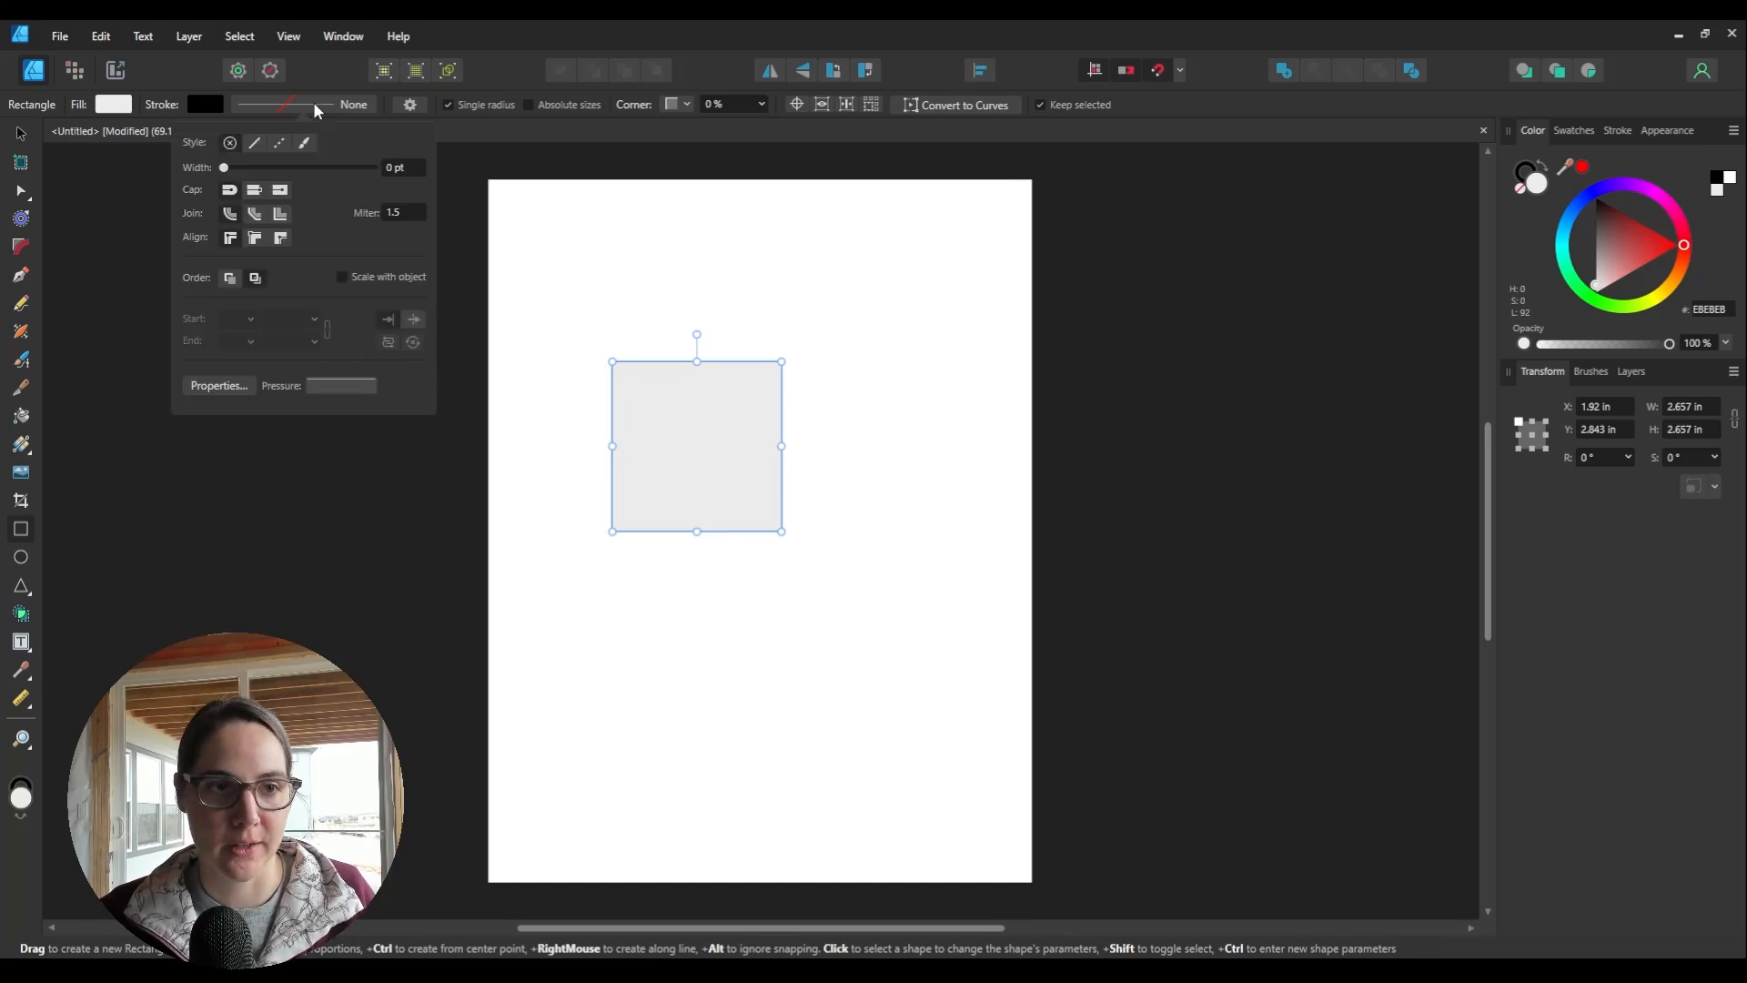
click(254, 143)
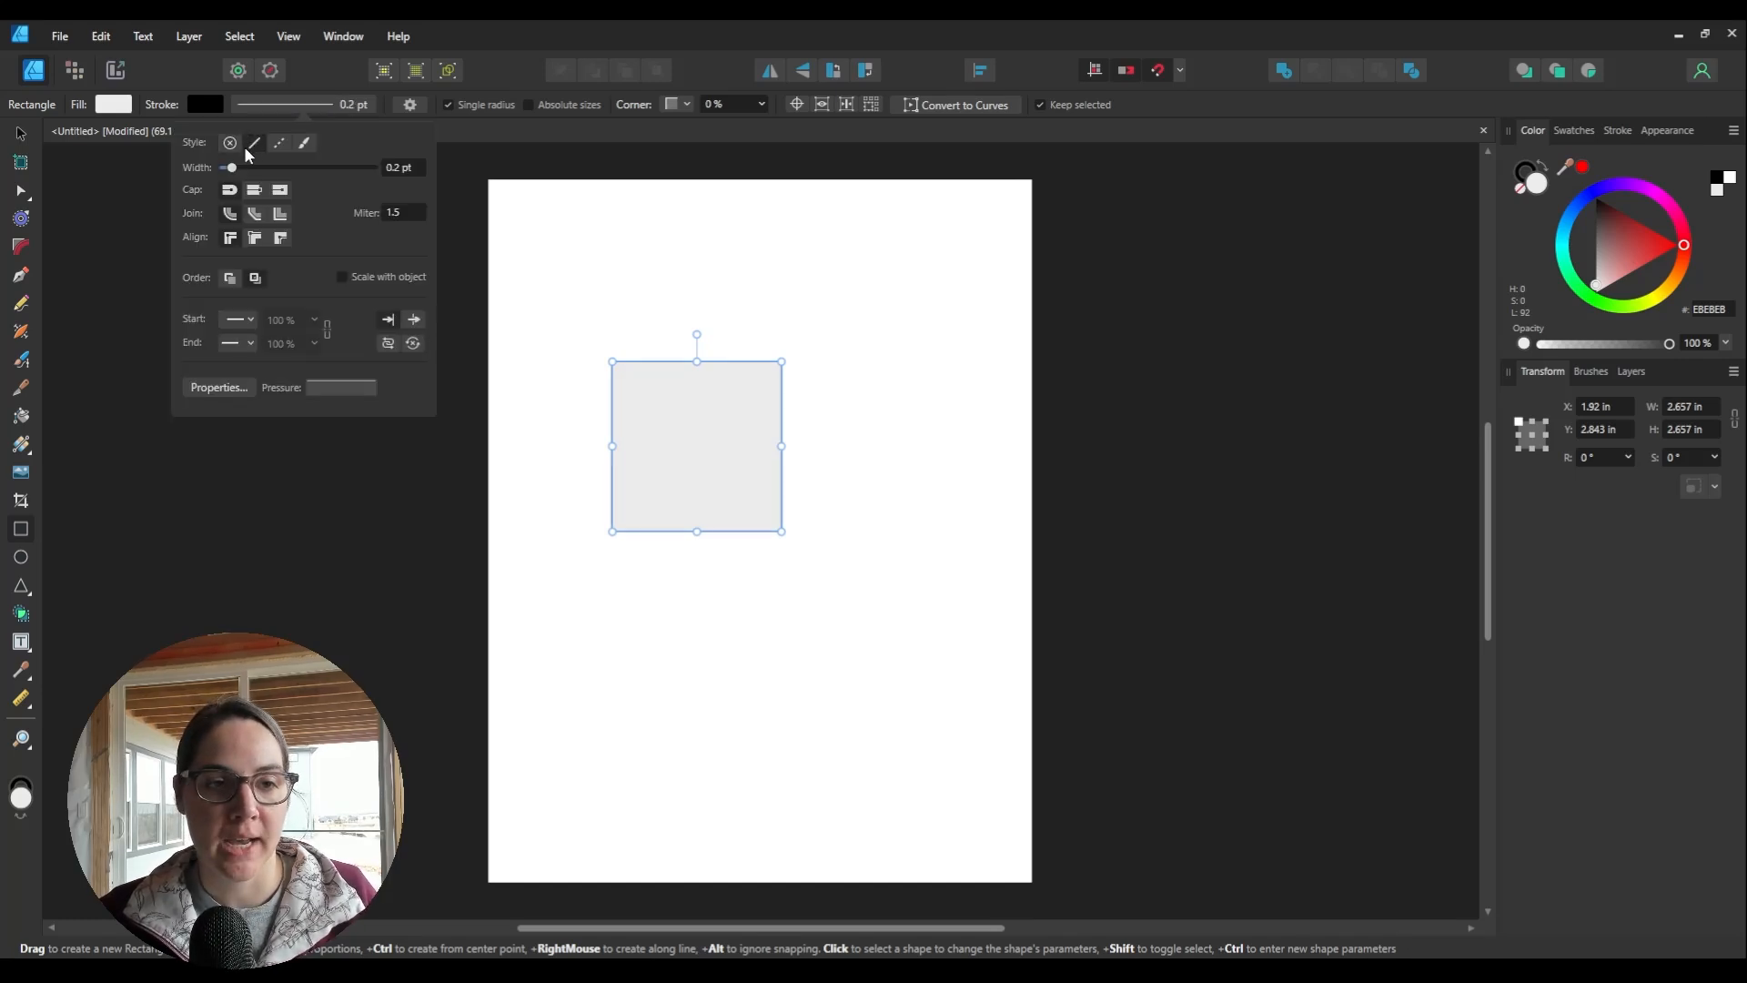
click(415, 168)
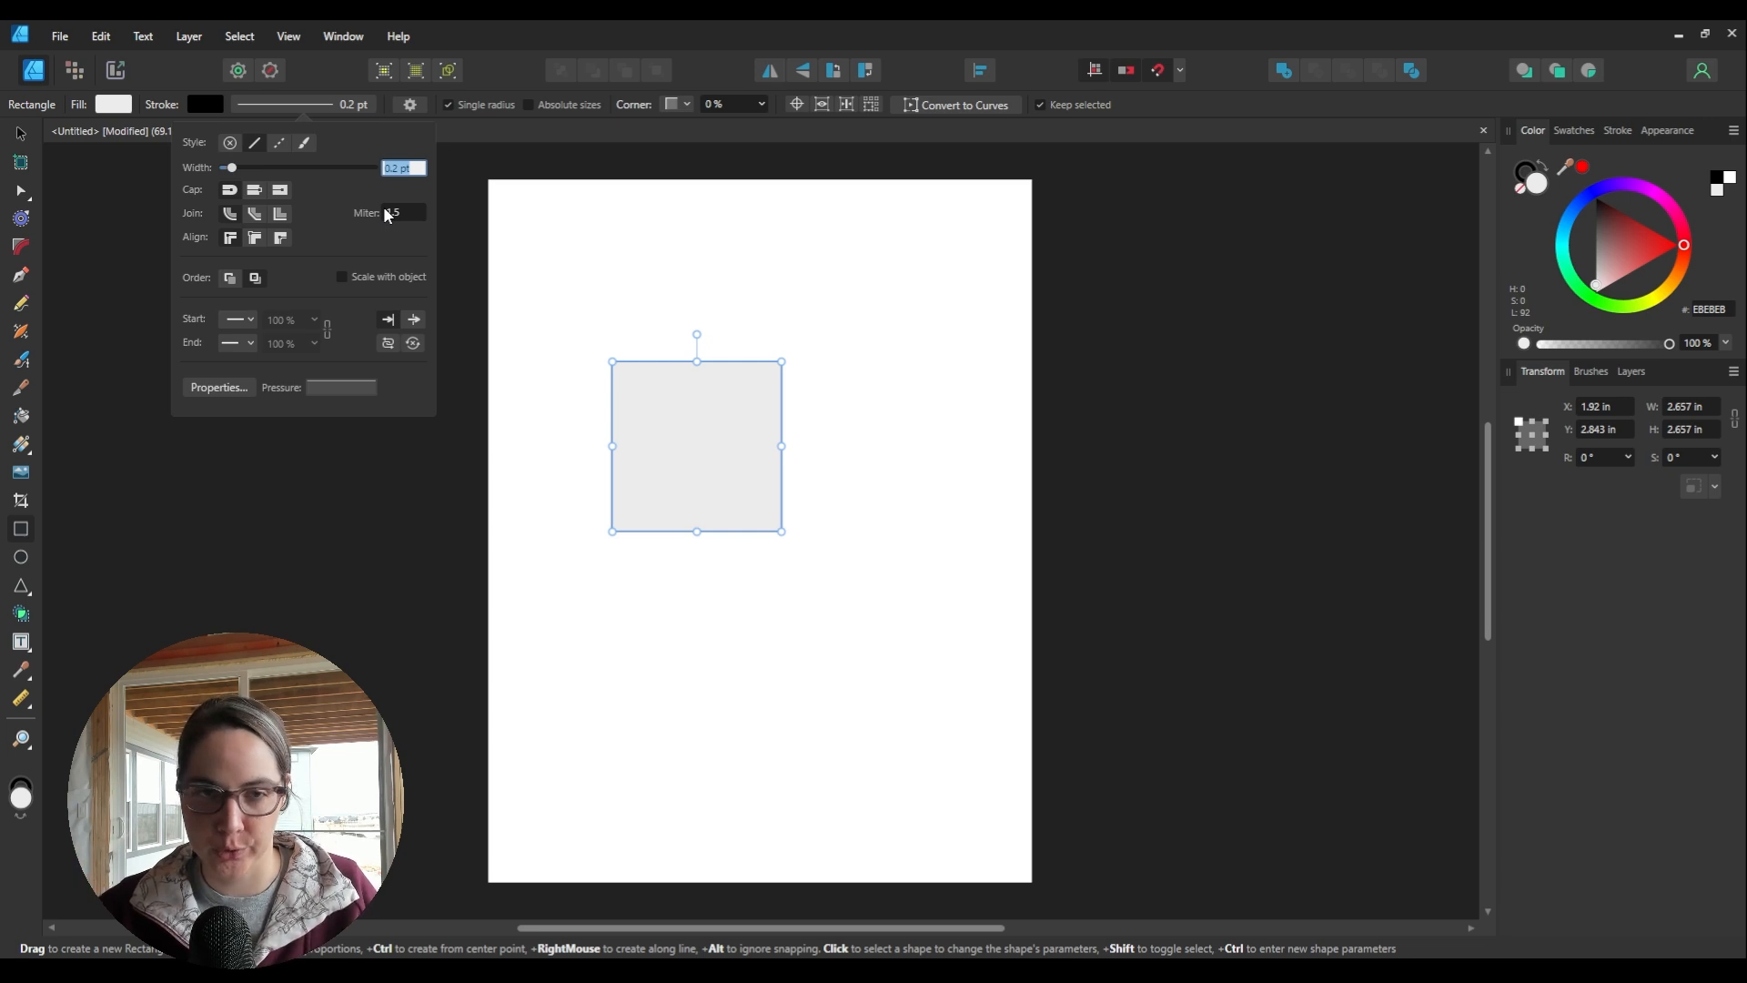
text(1)
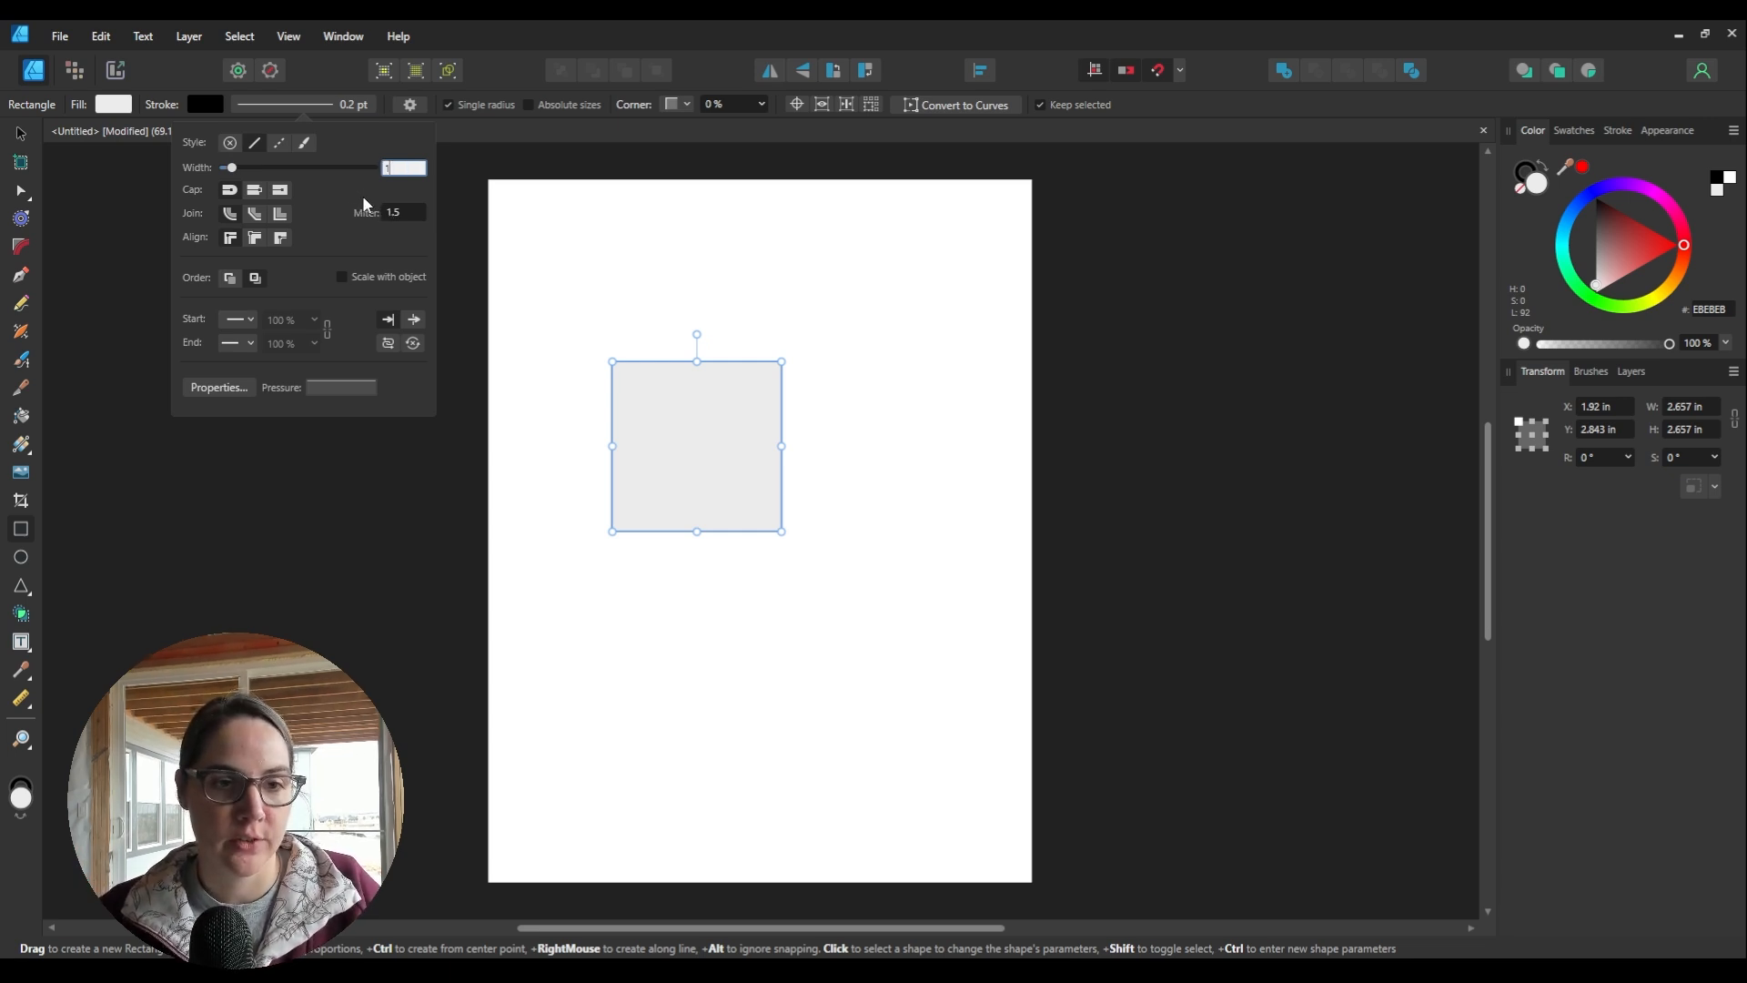
click(332, 110)
click(835, 266)
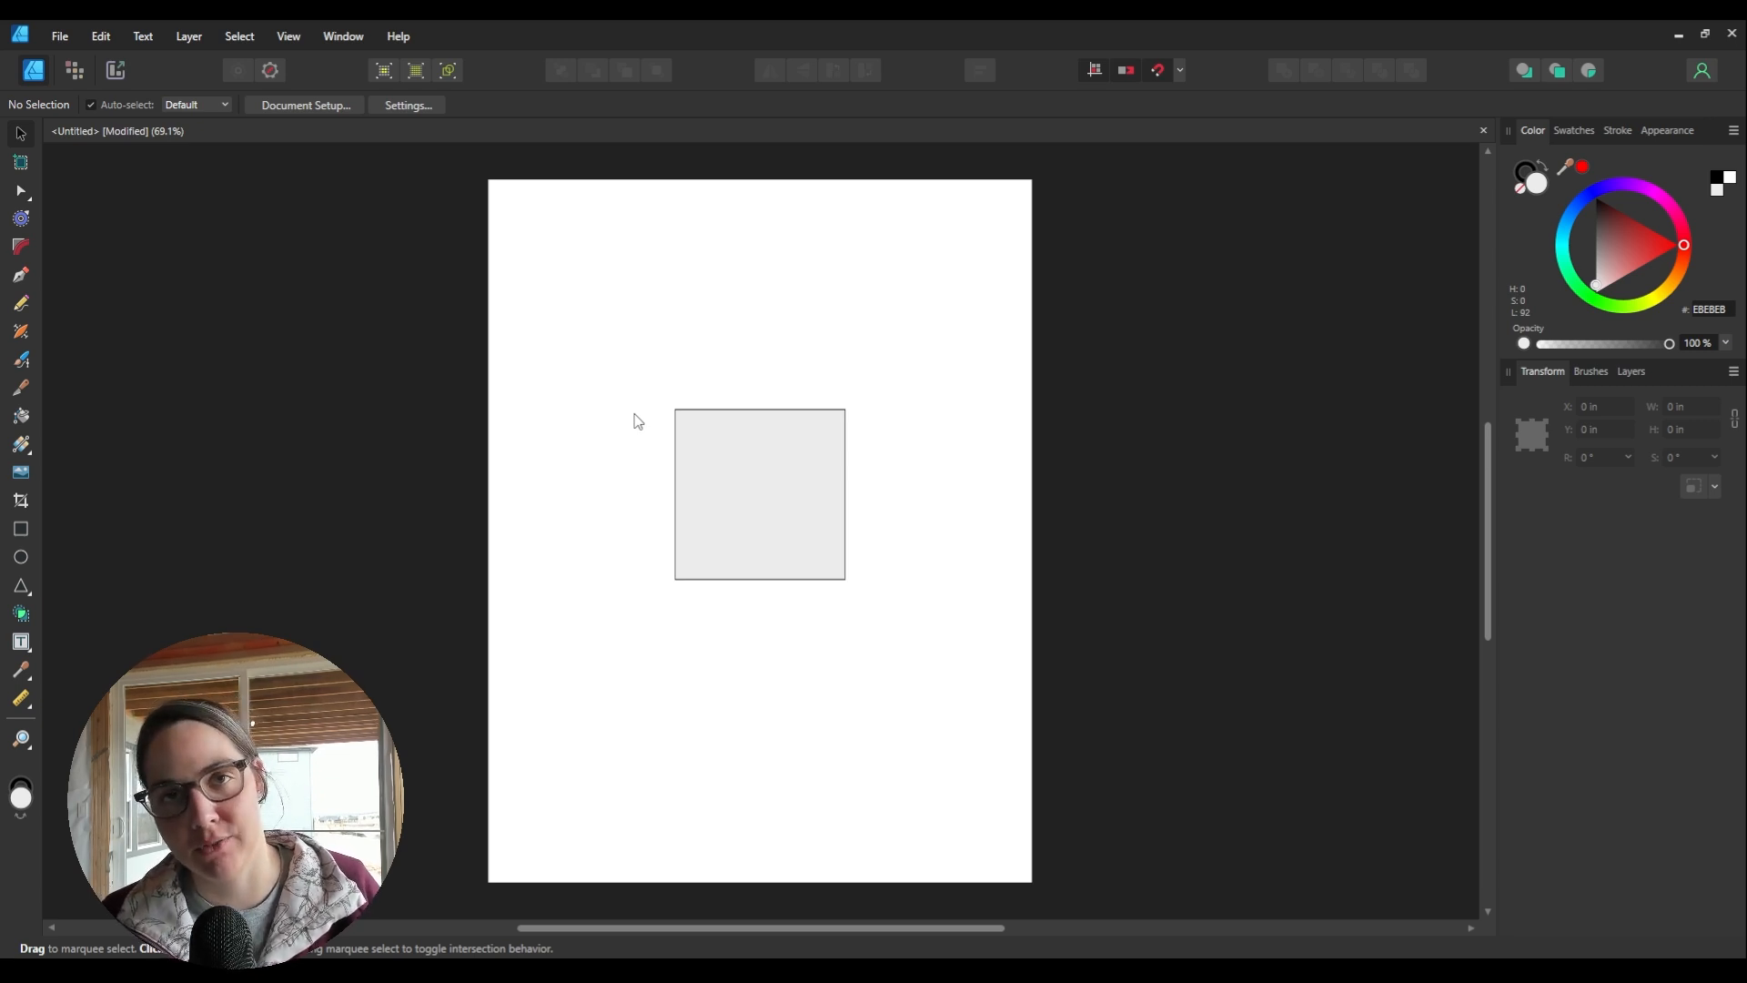
Step: Draw a straight Pen line from the square's top-left corner to its bottom-right corner
click(21, 280)
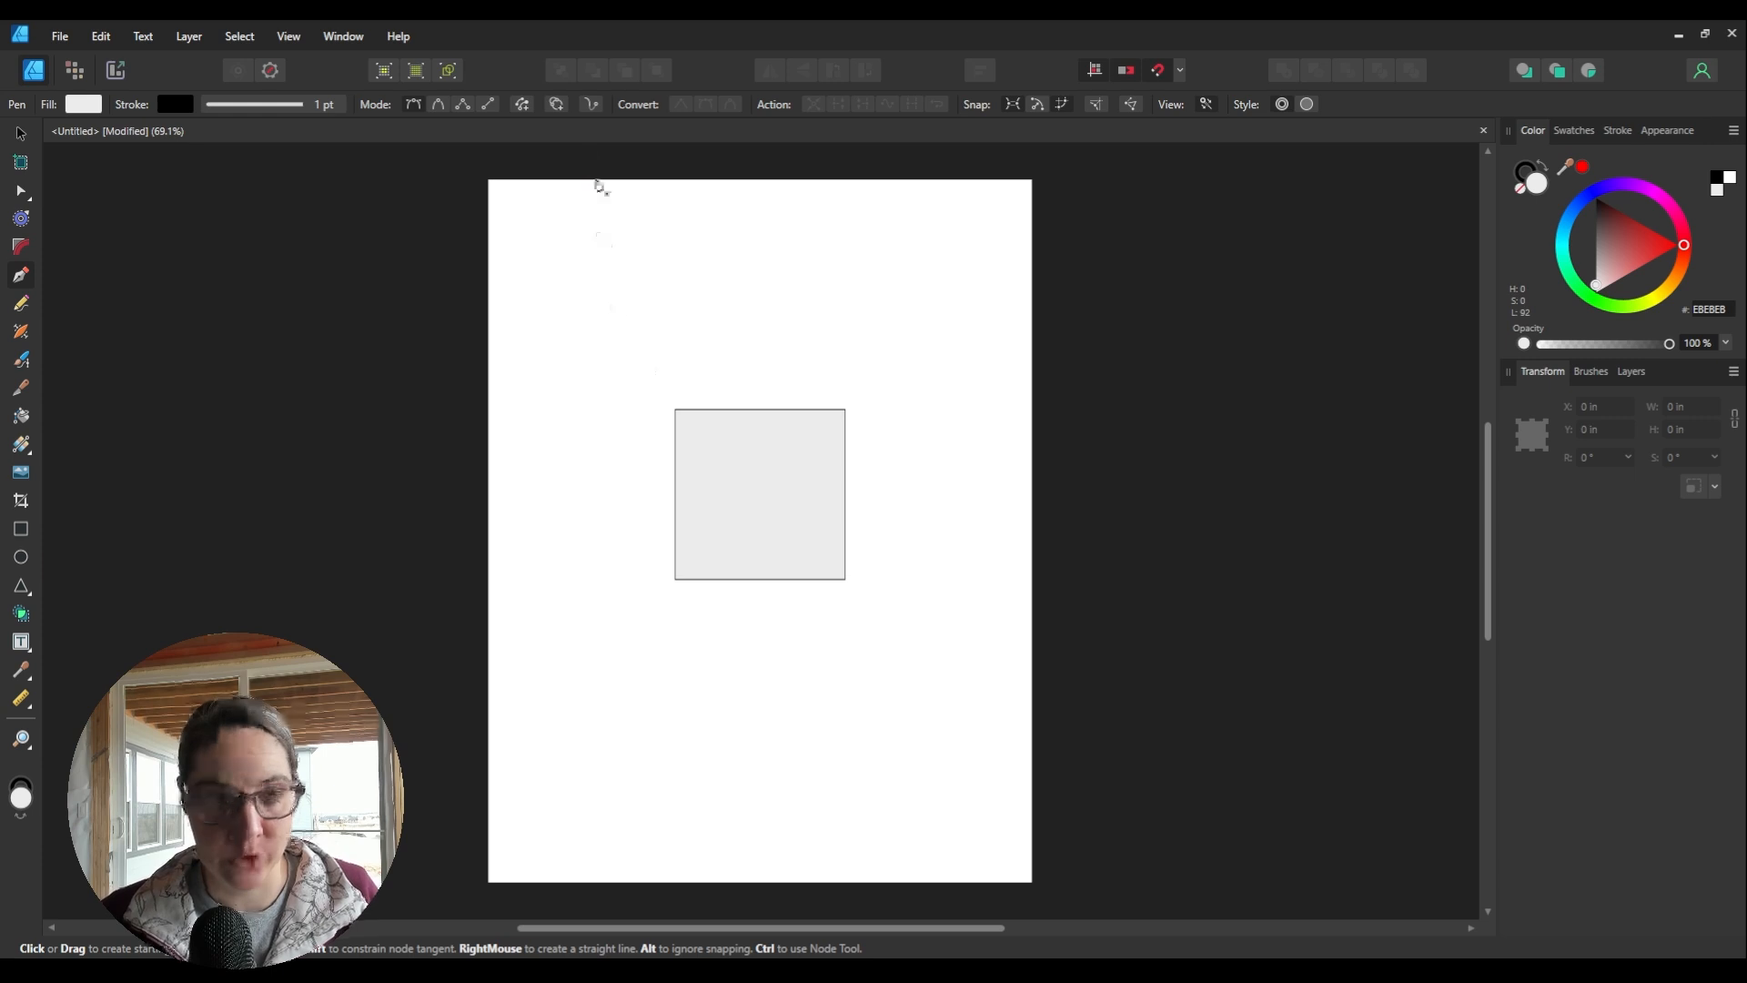
click(479, 109)
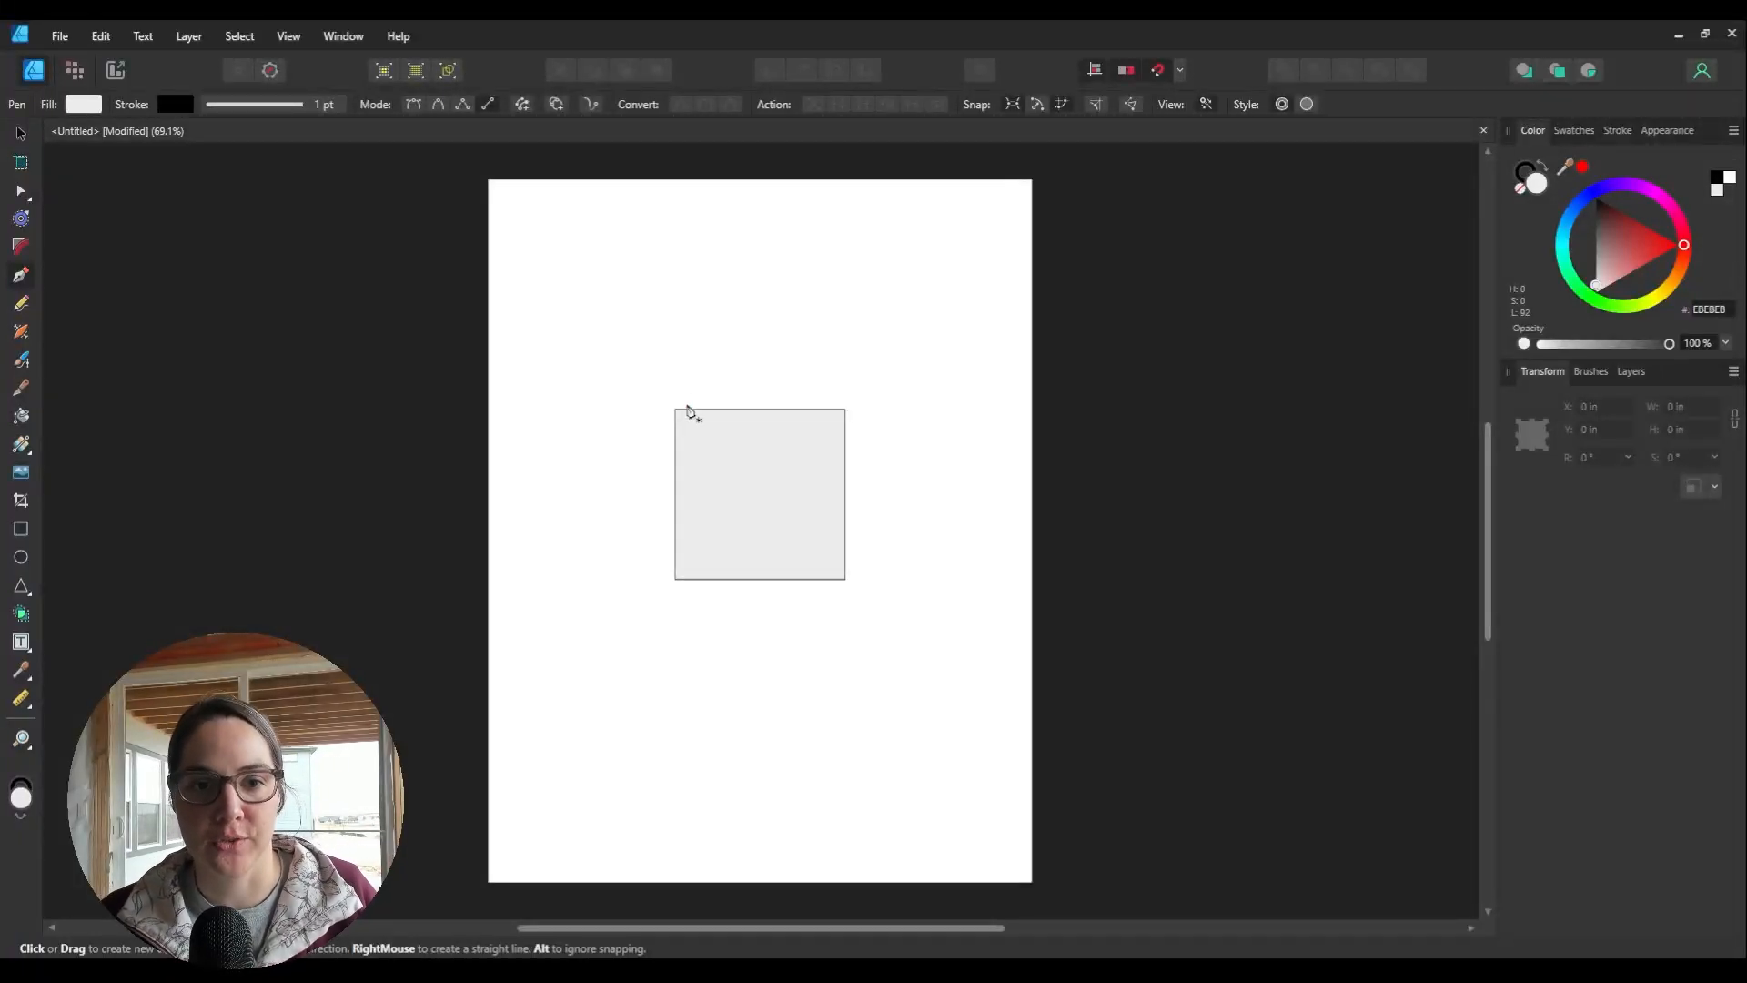
click(676, 411)
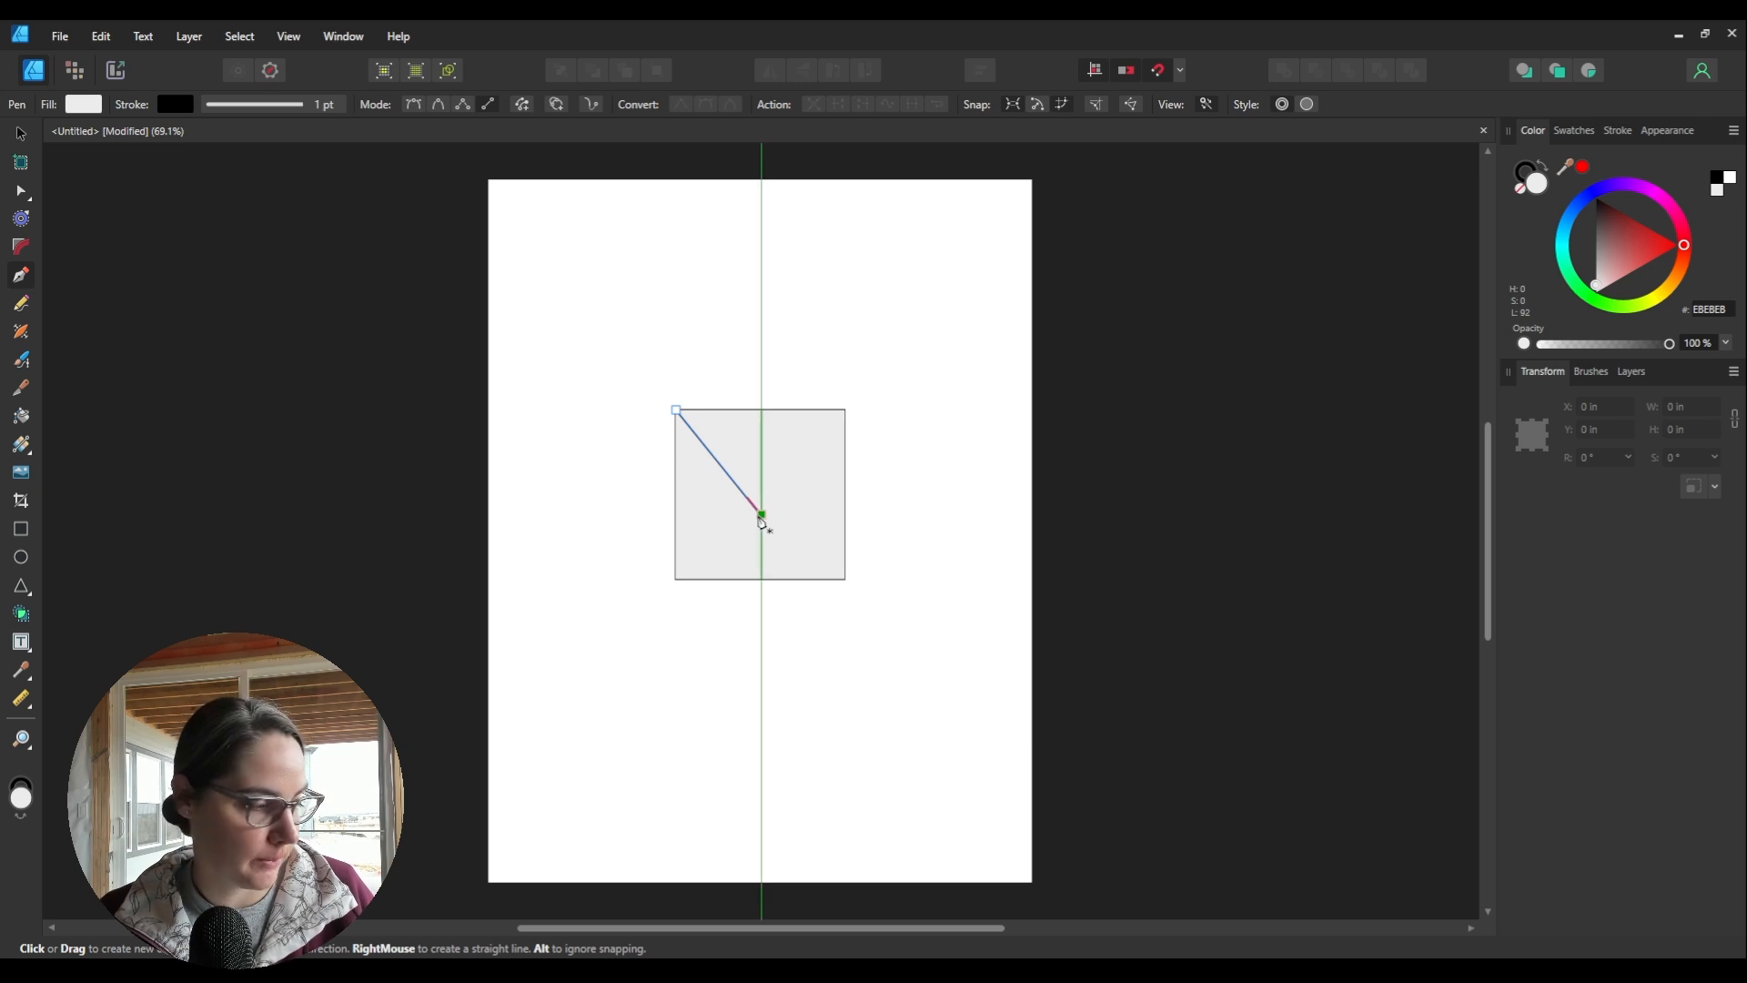
click(846, 579)
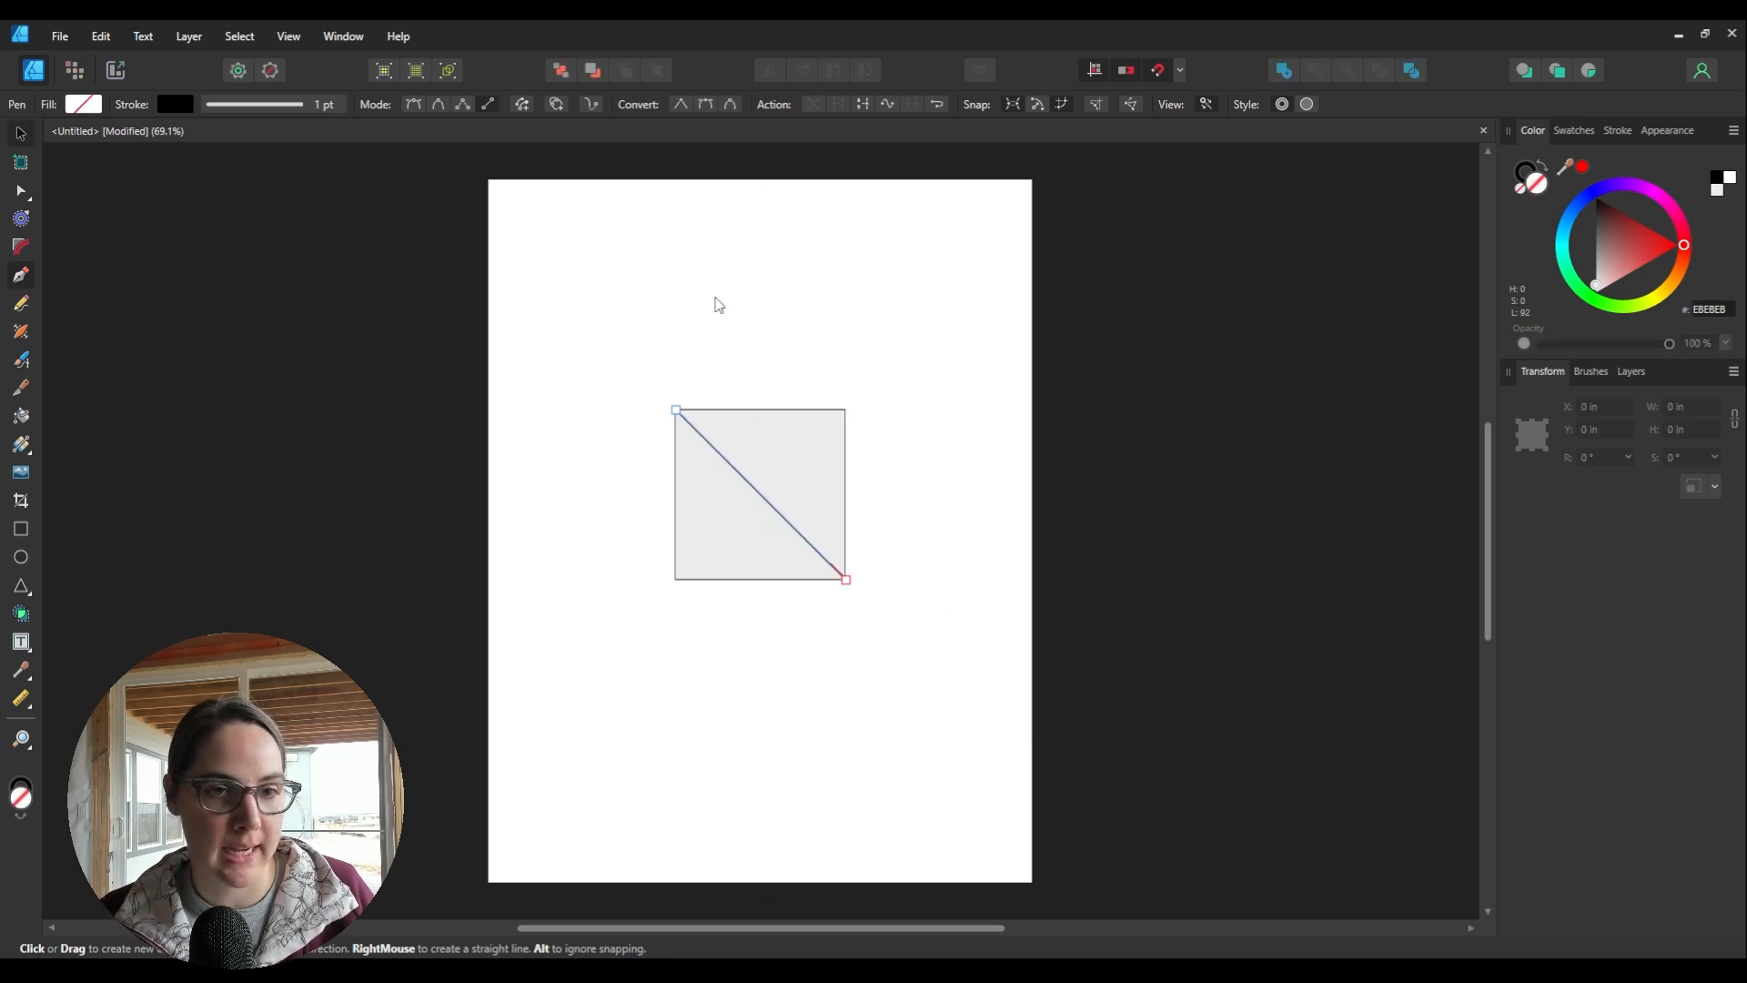
key(v)
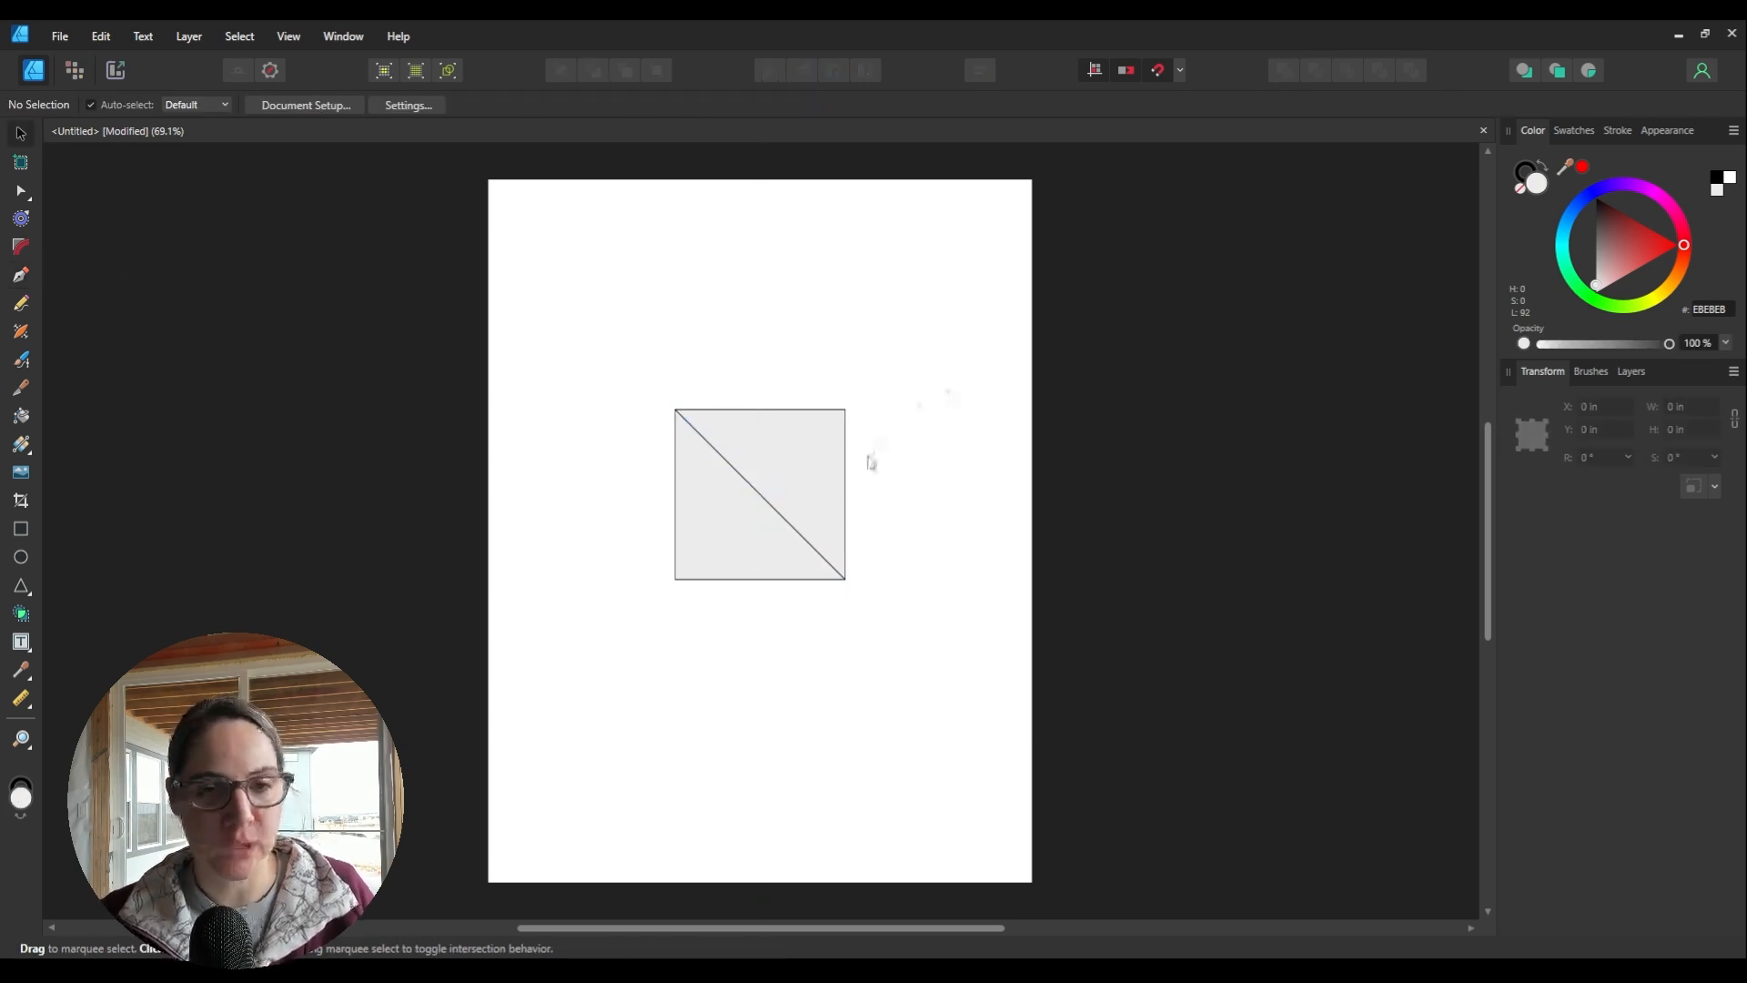
Step: Marquee-select the square with its diagonal line and switch to the Shape Builder Tool
click(812, 418)
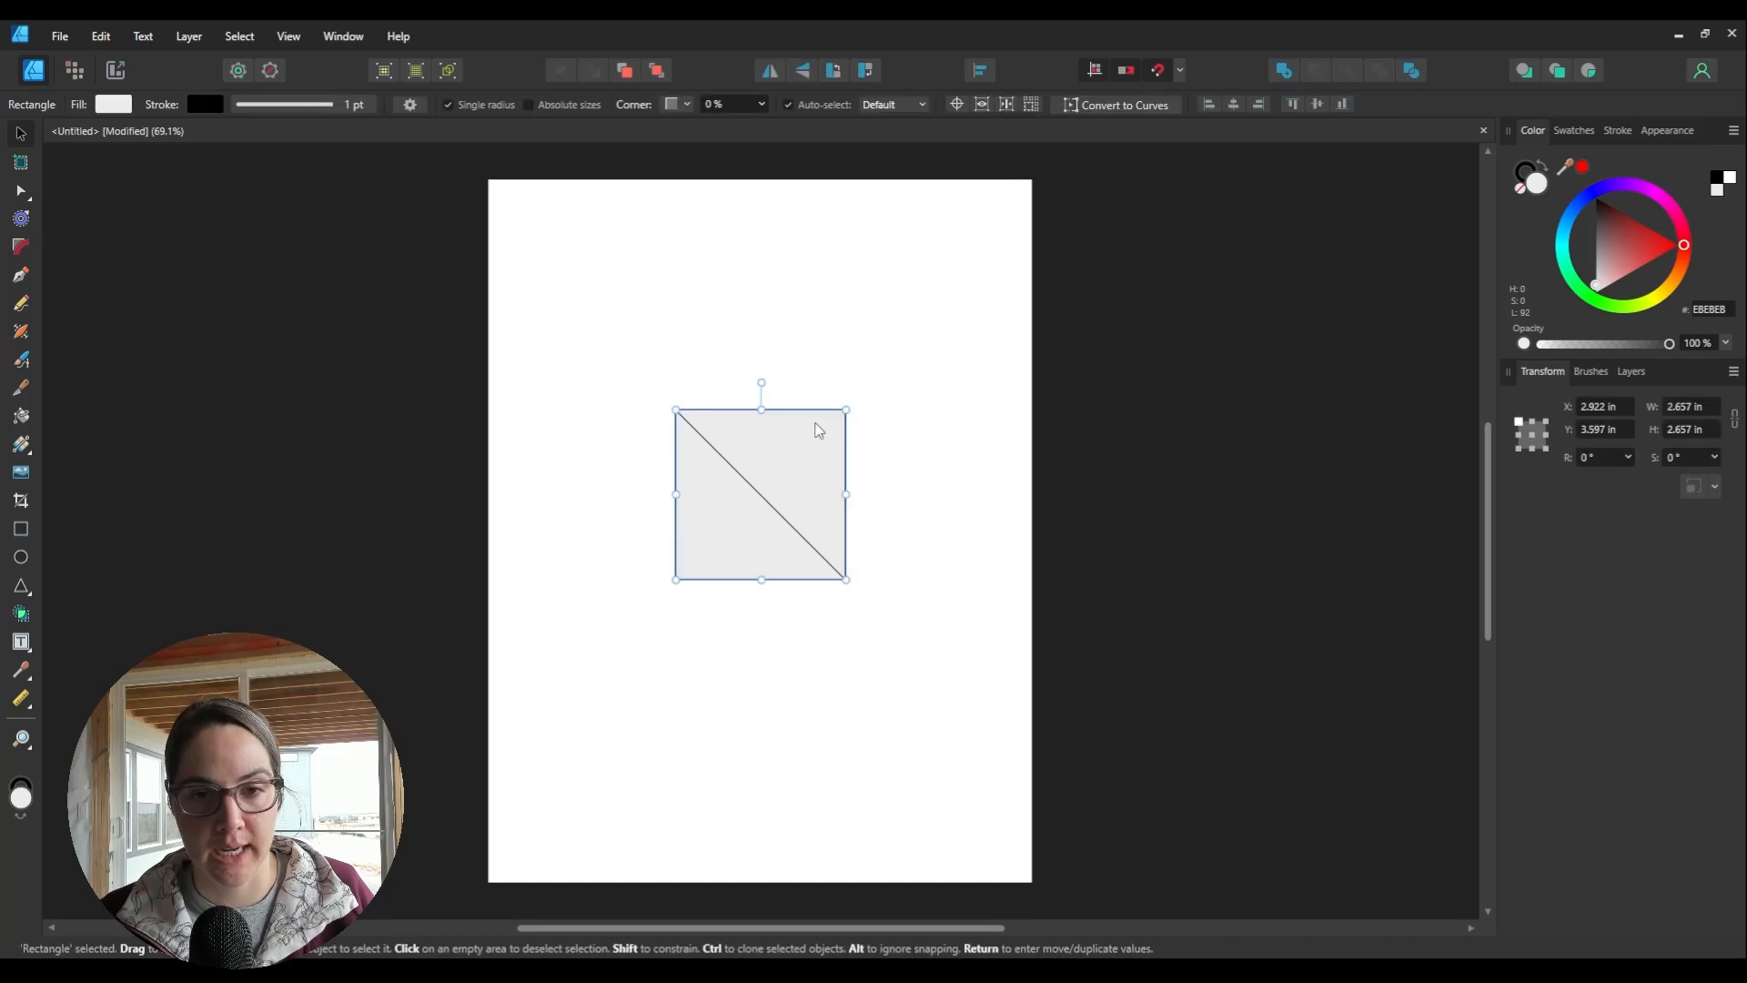
click(899, 486)
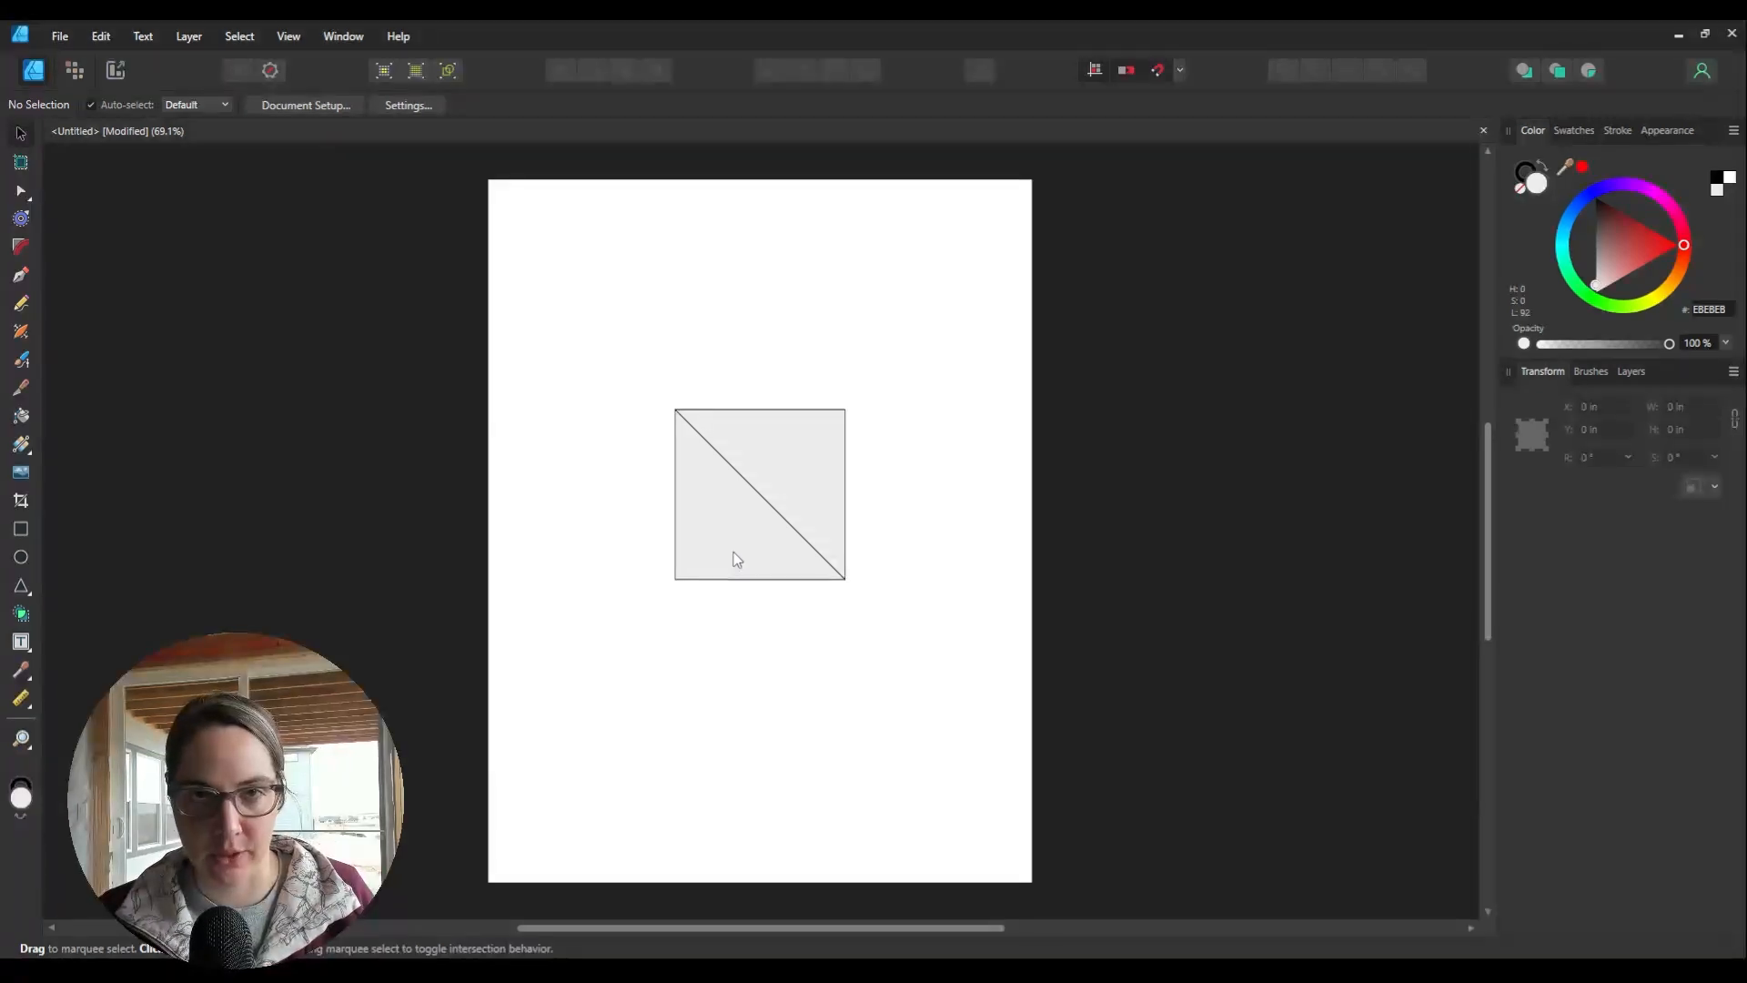
drag(653, 382, 869, 626)
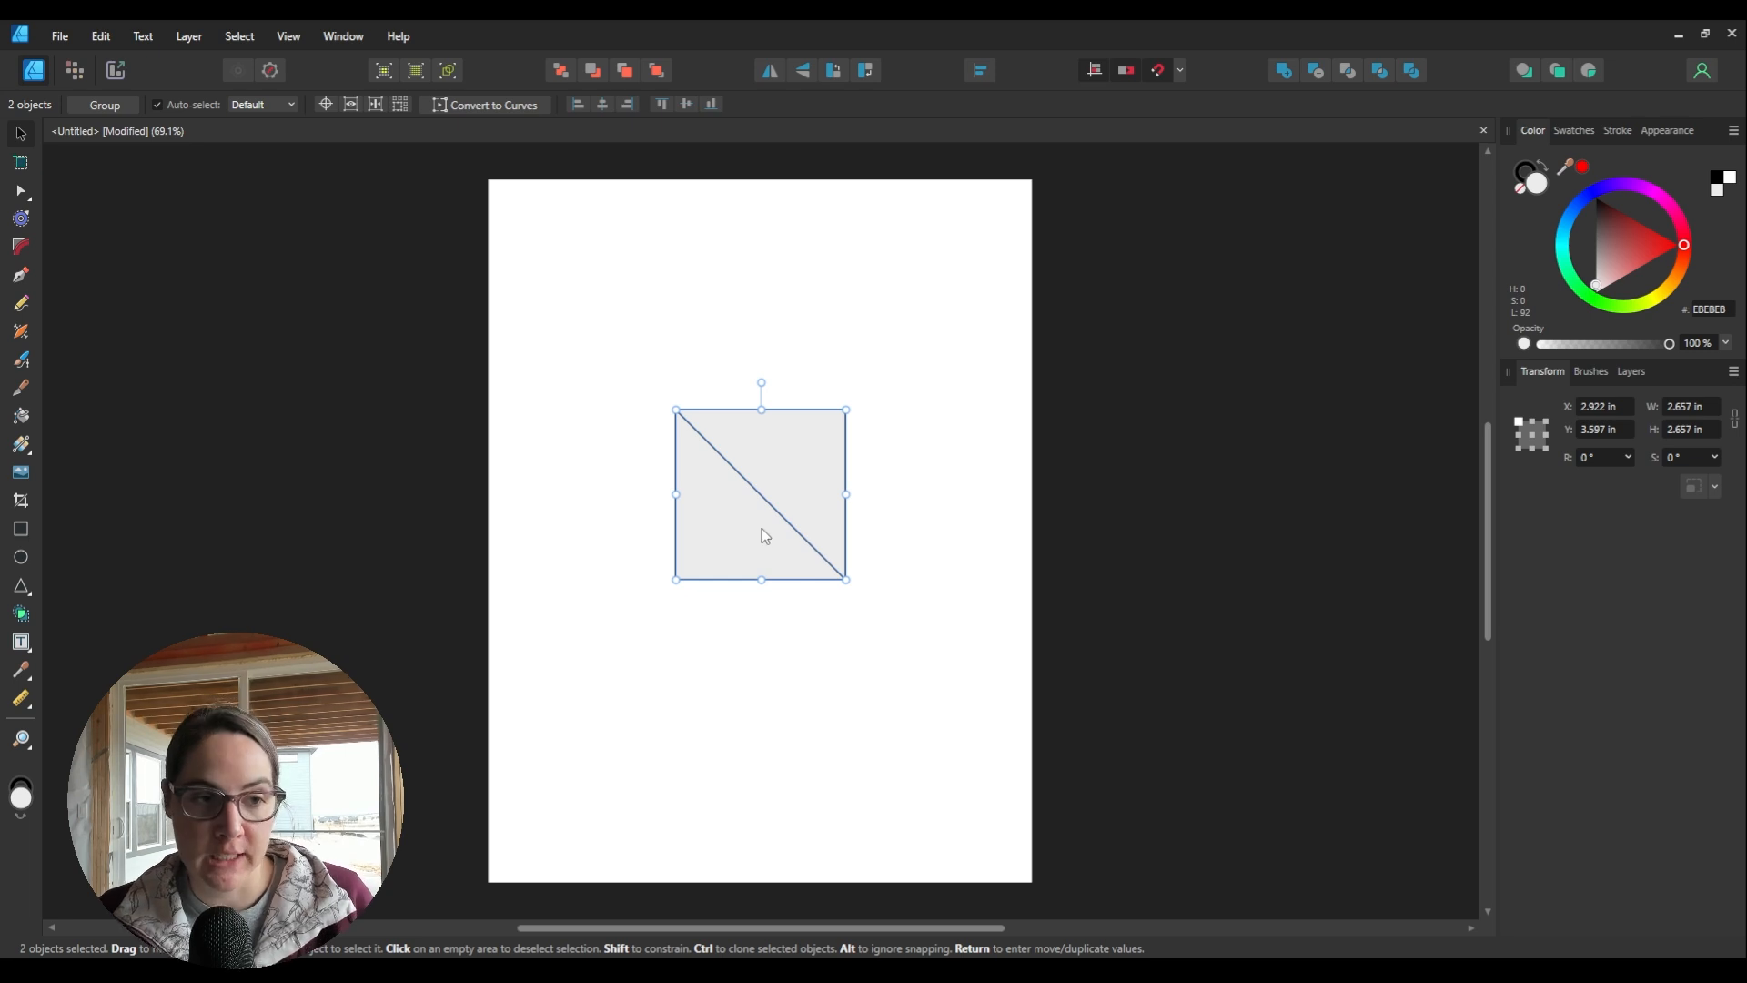
click(22, 614)
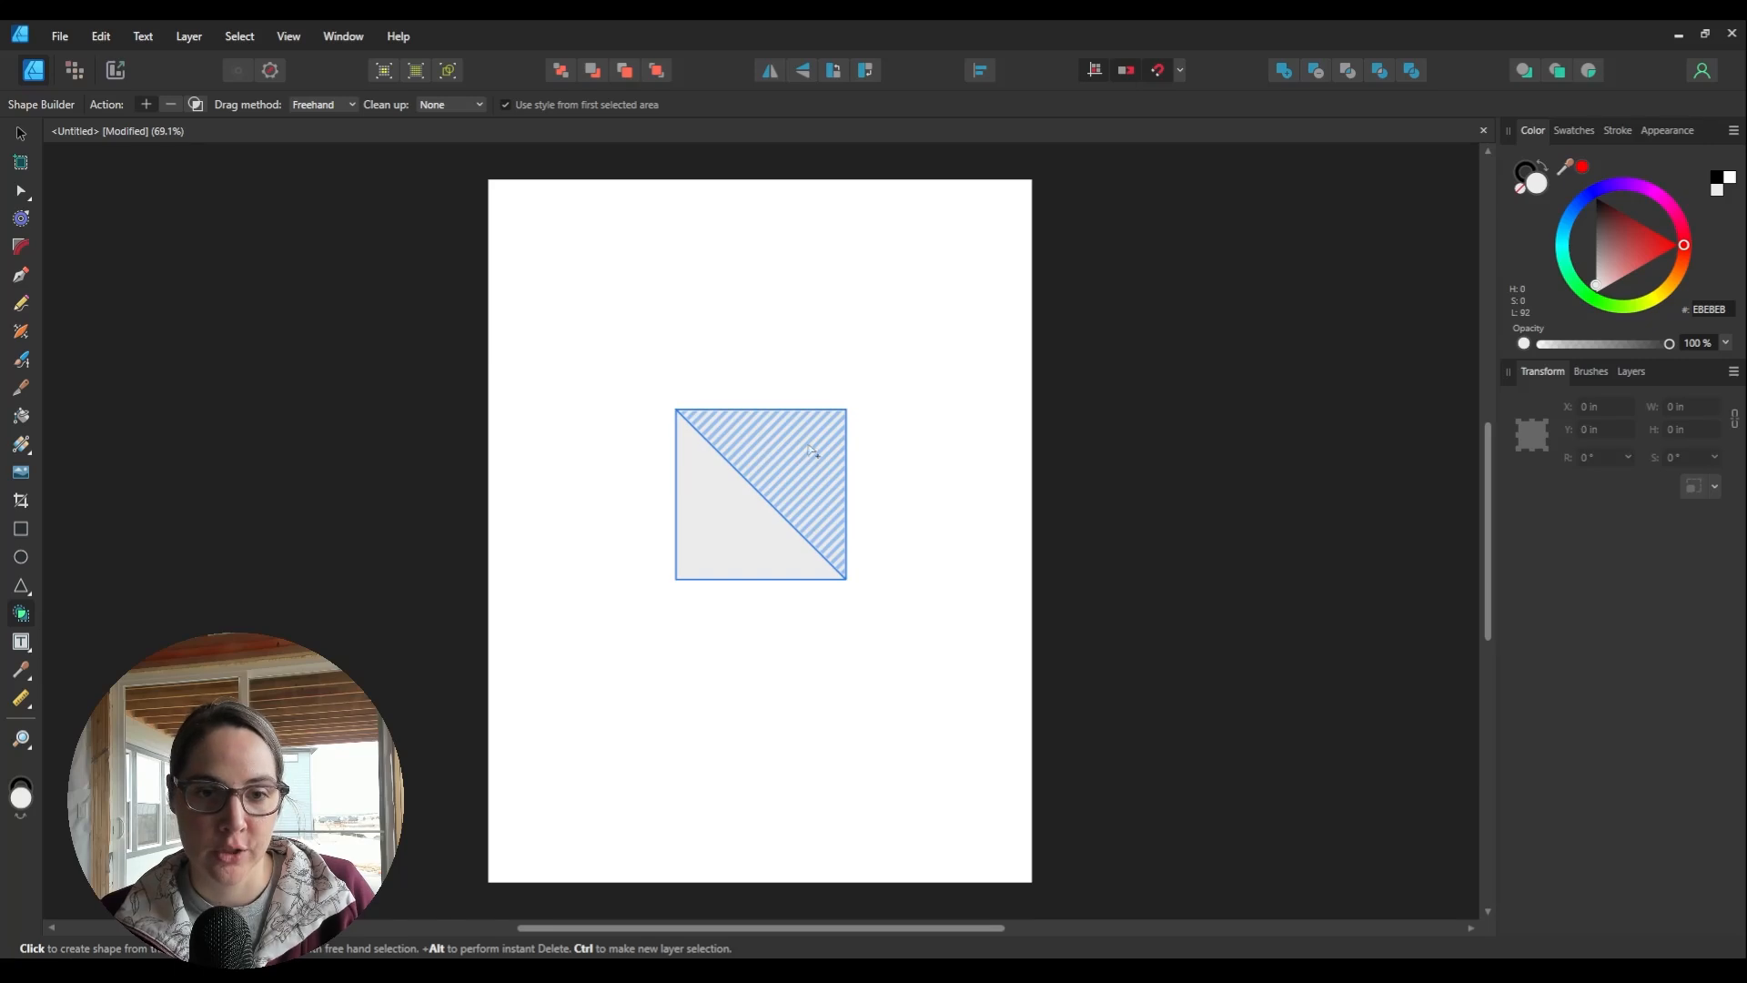
Step: Pull out the upper-right triangle, fill it red, and snap it back onto the grey one
click(21, 133)
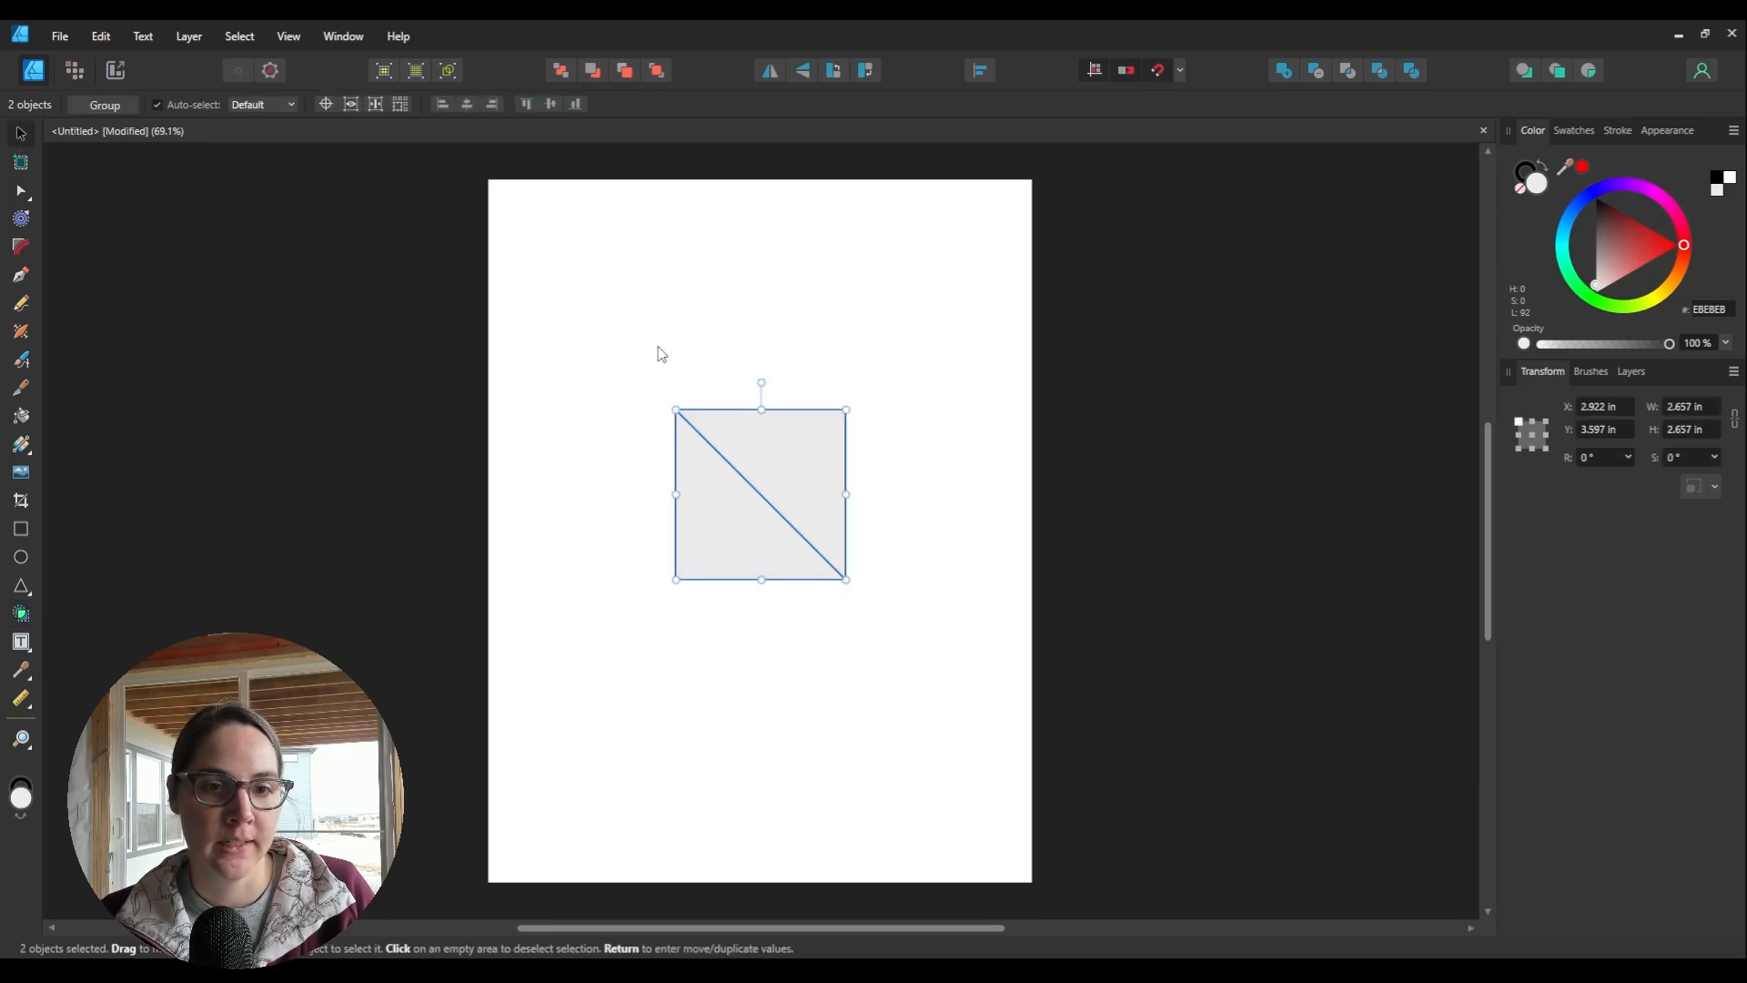
drag(823, 448, 859, 388)
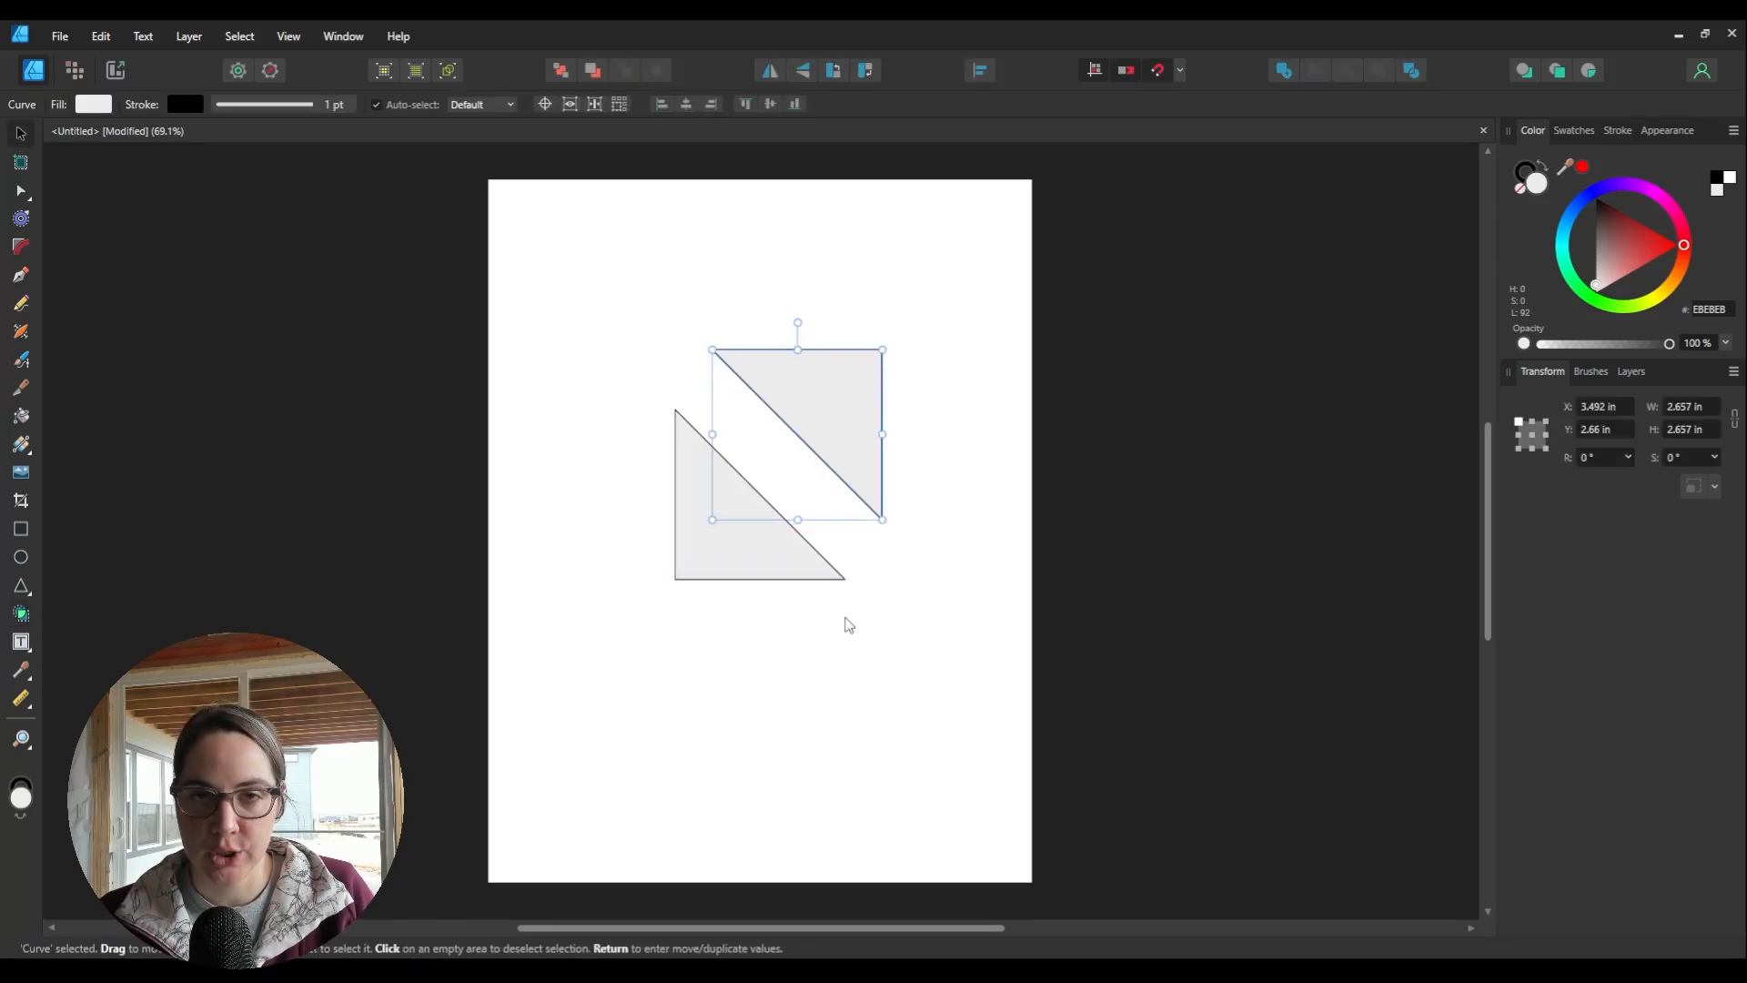
click(1683, 242)
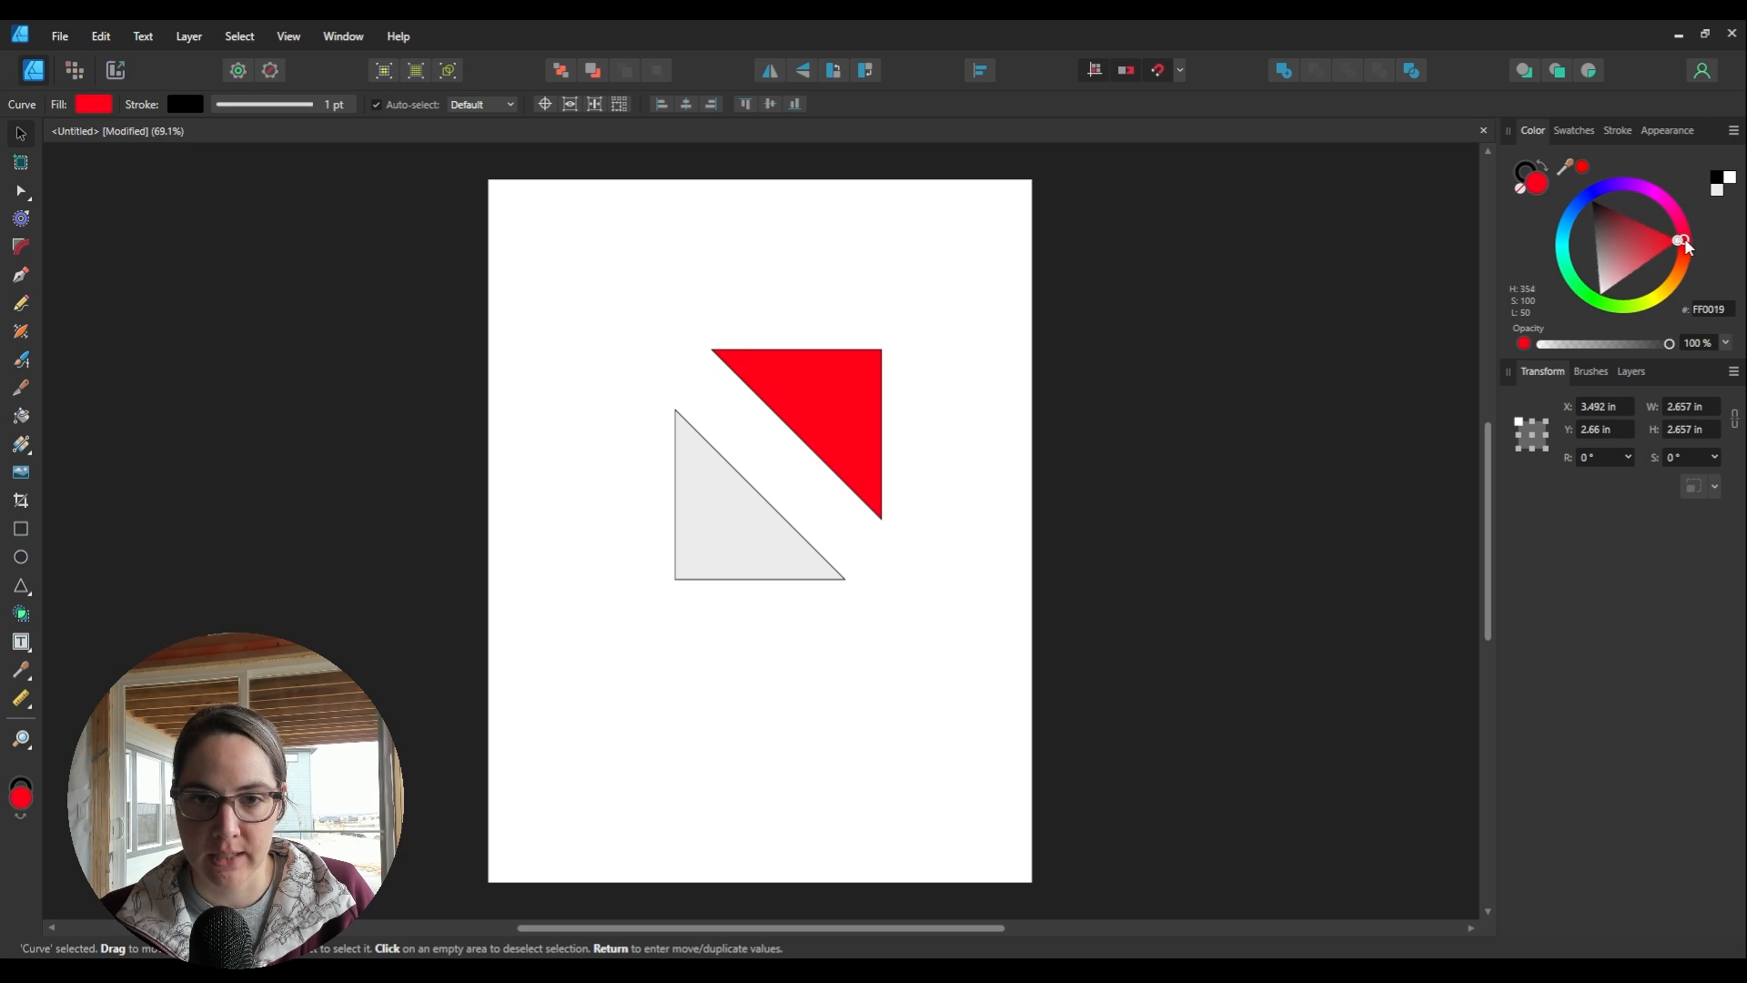
drag(1686, 248, 1683, 242)
click(1149, 648)
drag(834, 410, 799, 471)
click(925, 526)
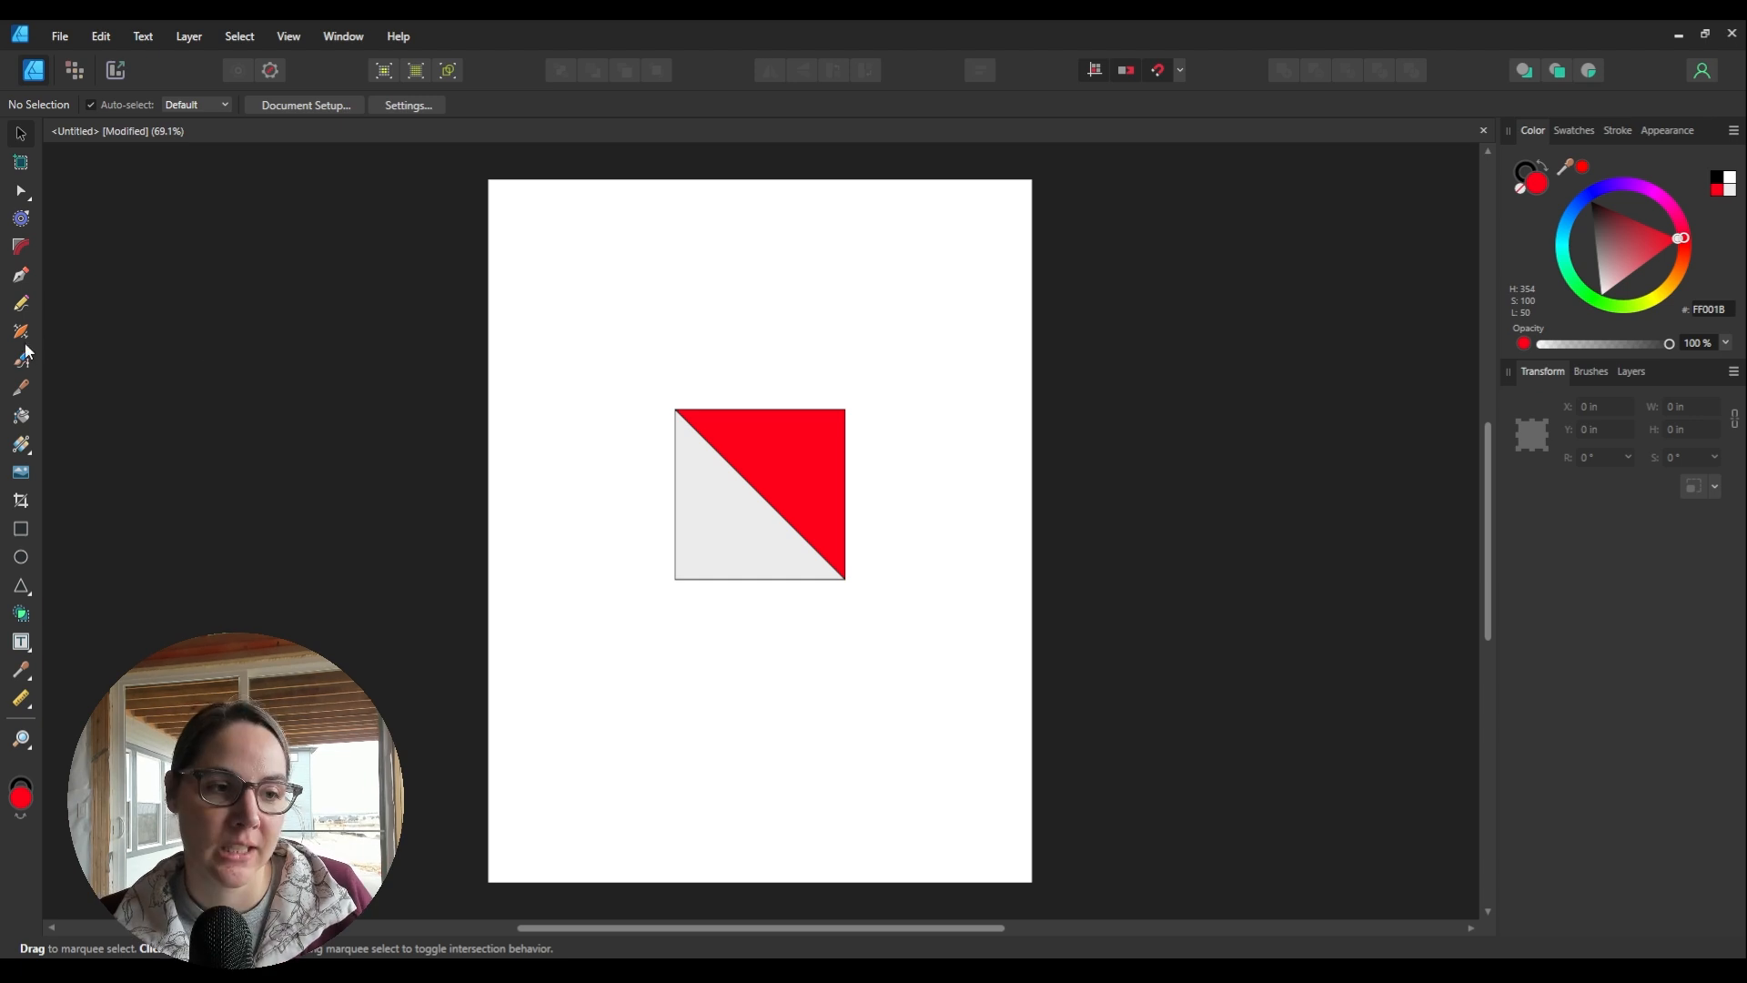
click(21, 279)
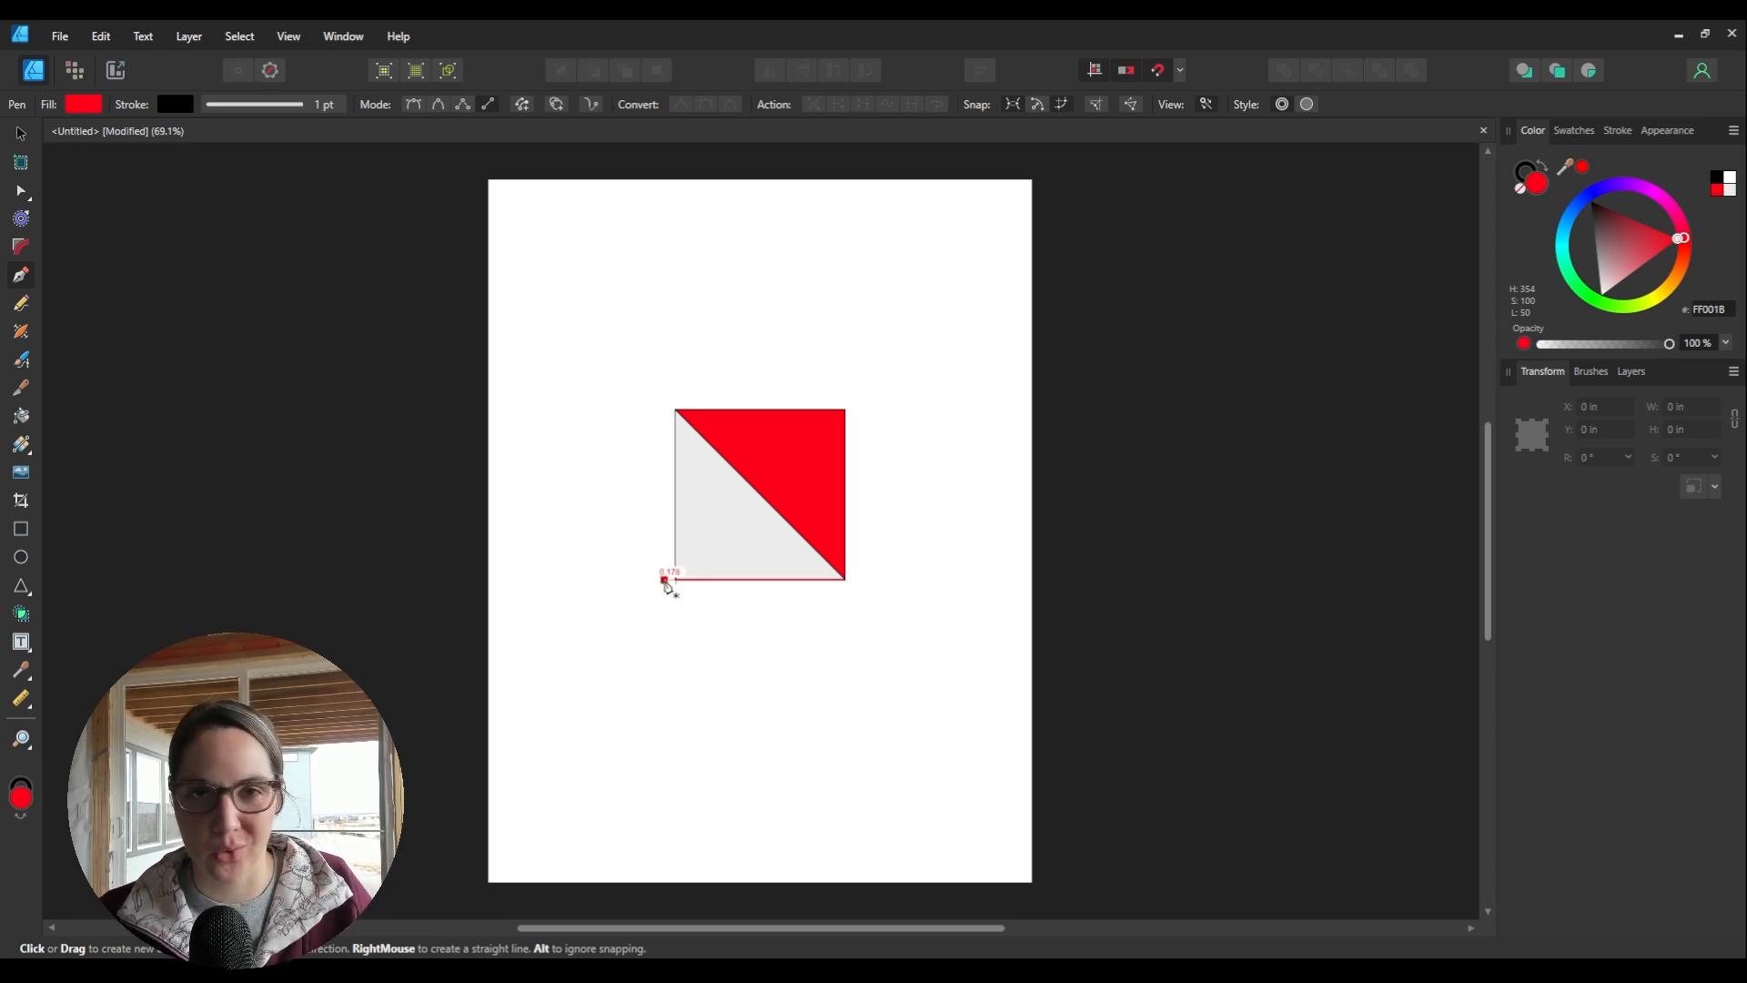
Step: Draw a second diagonal from the square's bottom-left corner to its top-right corner
click(674, 580)
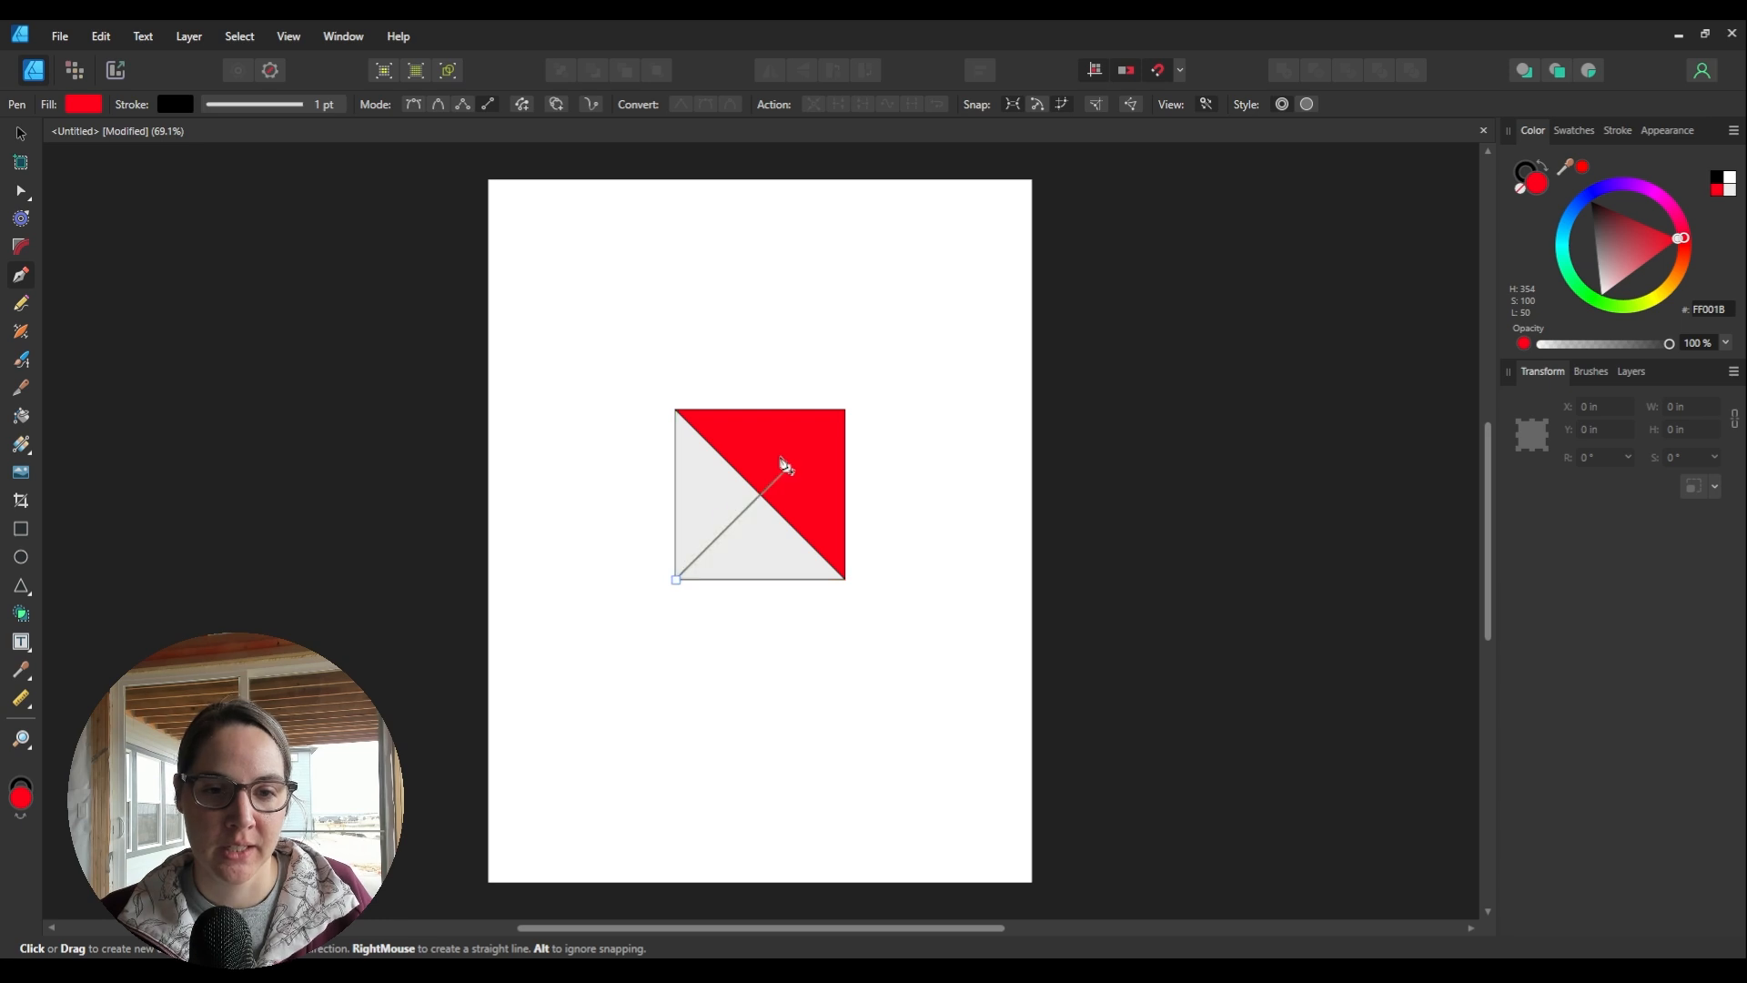
click(846, 412)
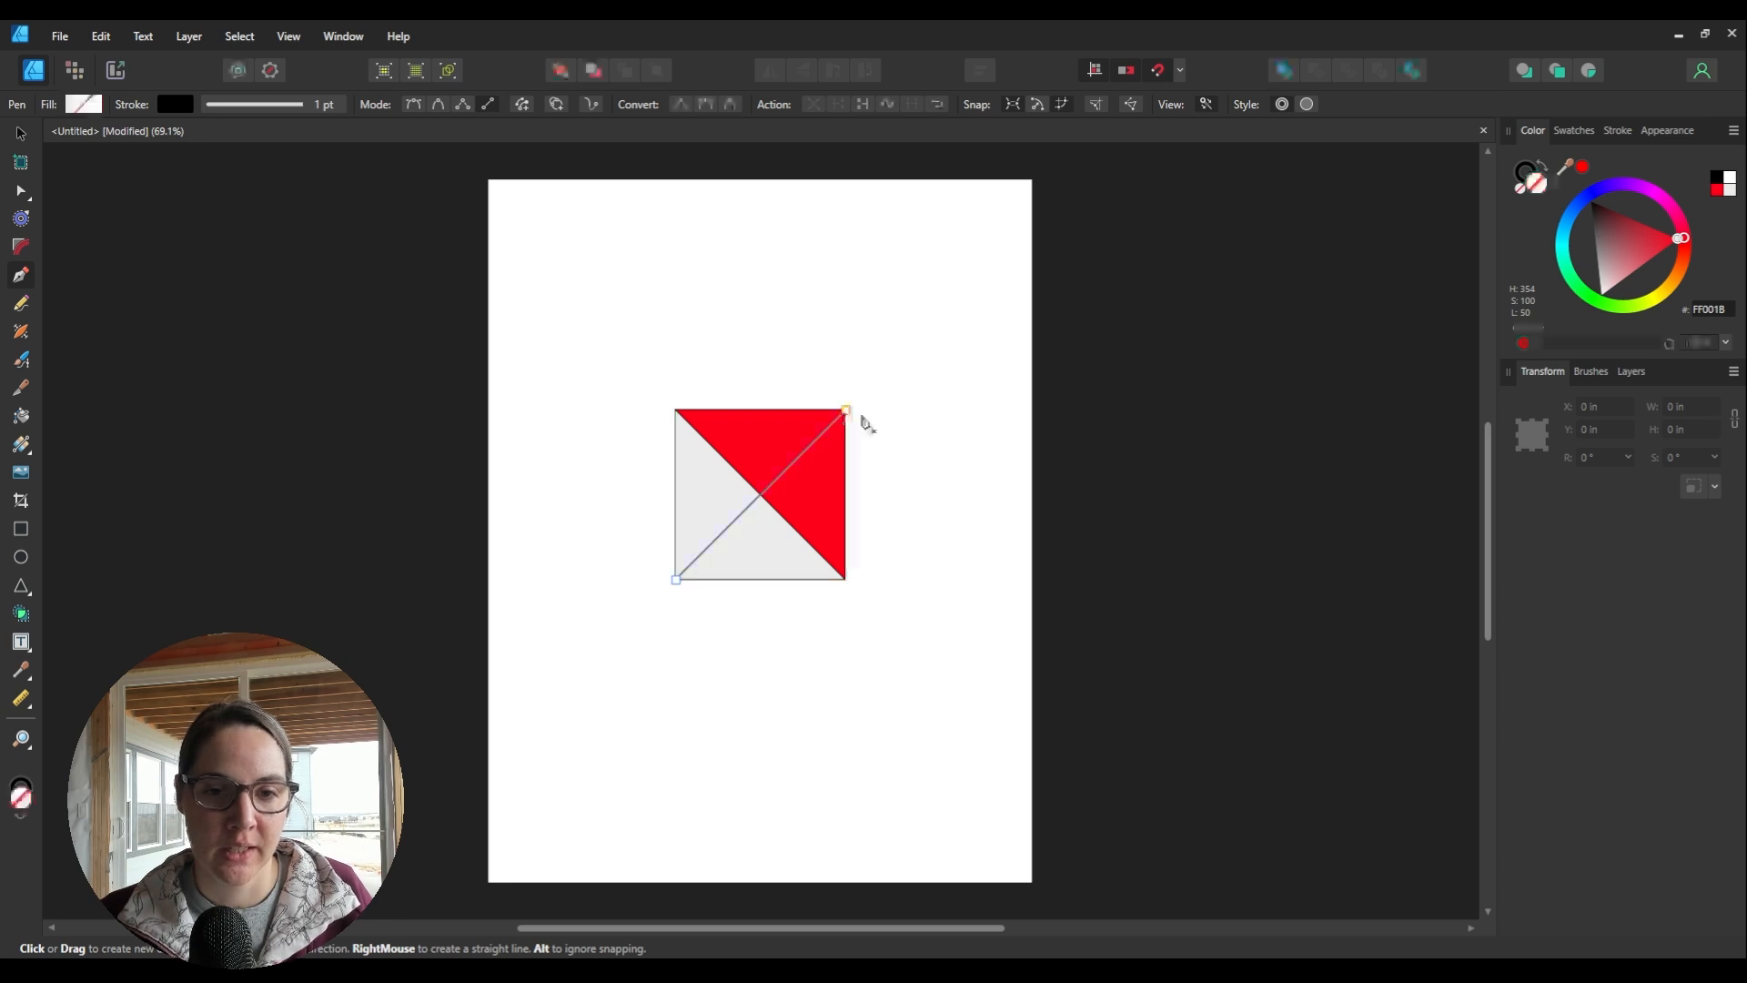
click(21, 134)
Step: Merge the top triangle into the left triangle with the Shape Builder Tool
drag(636, 351, 893, 635)
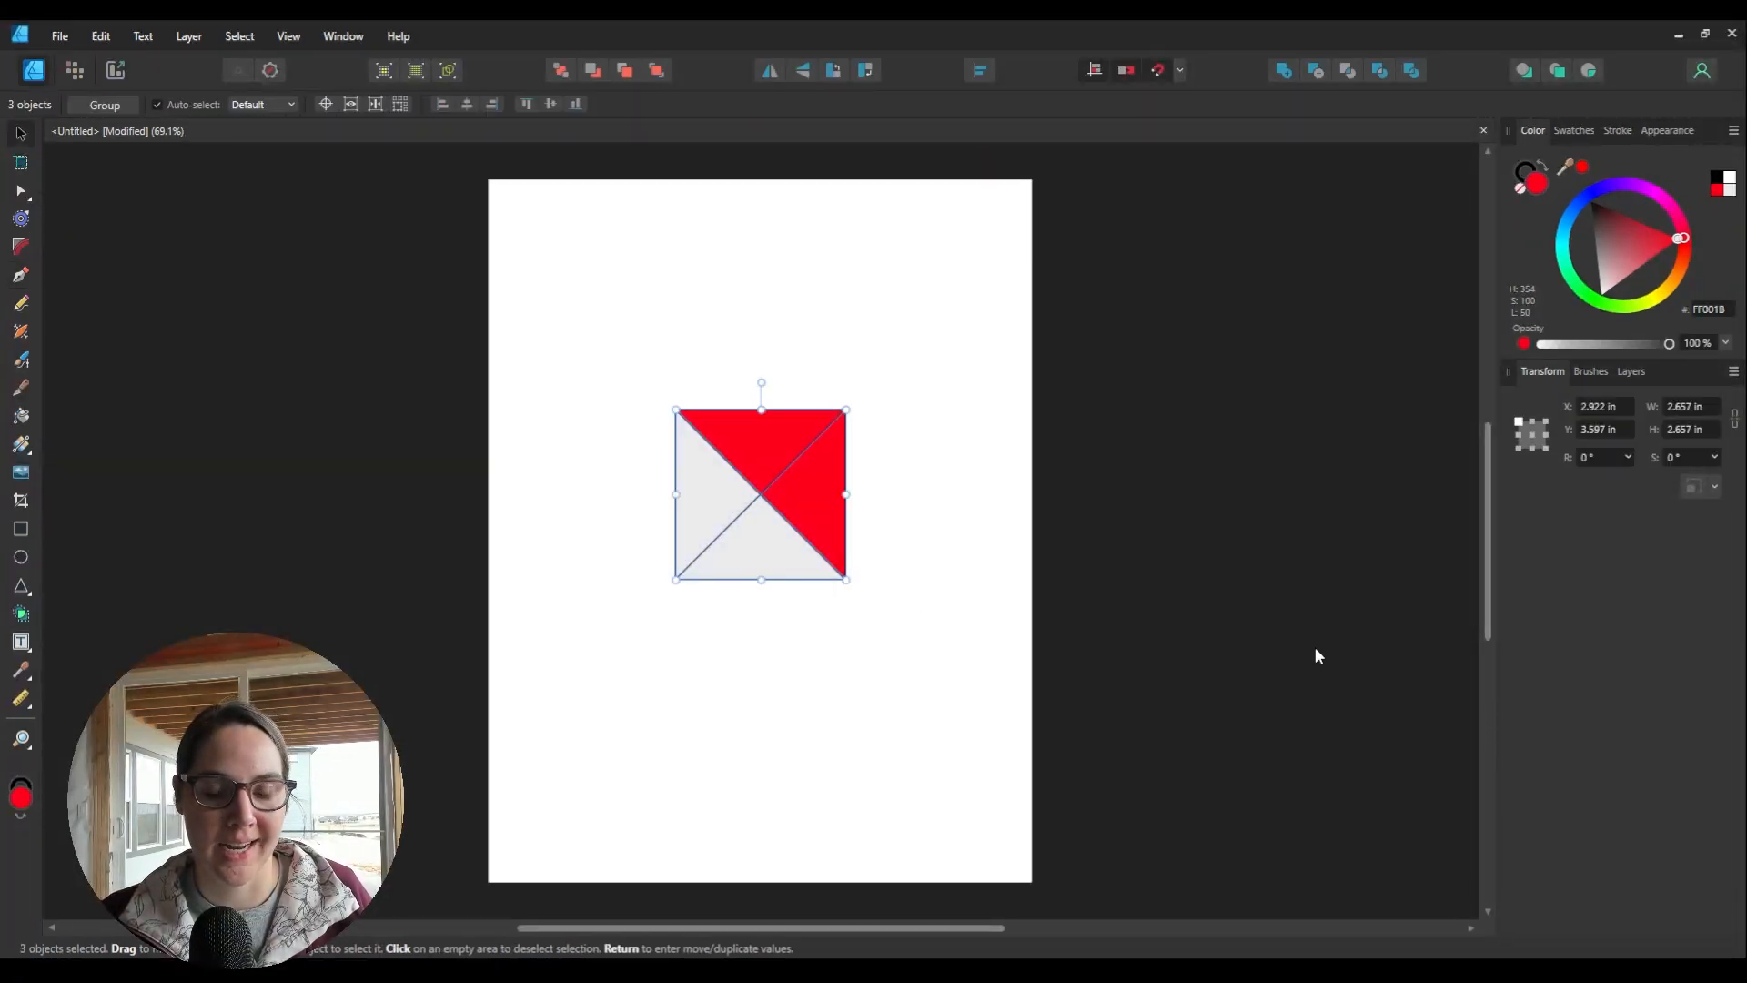
click(21, 615)
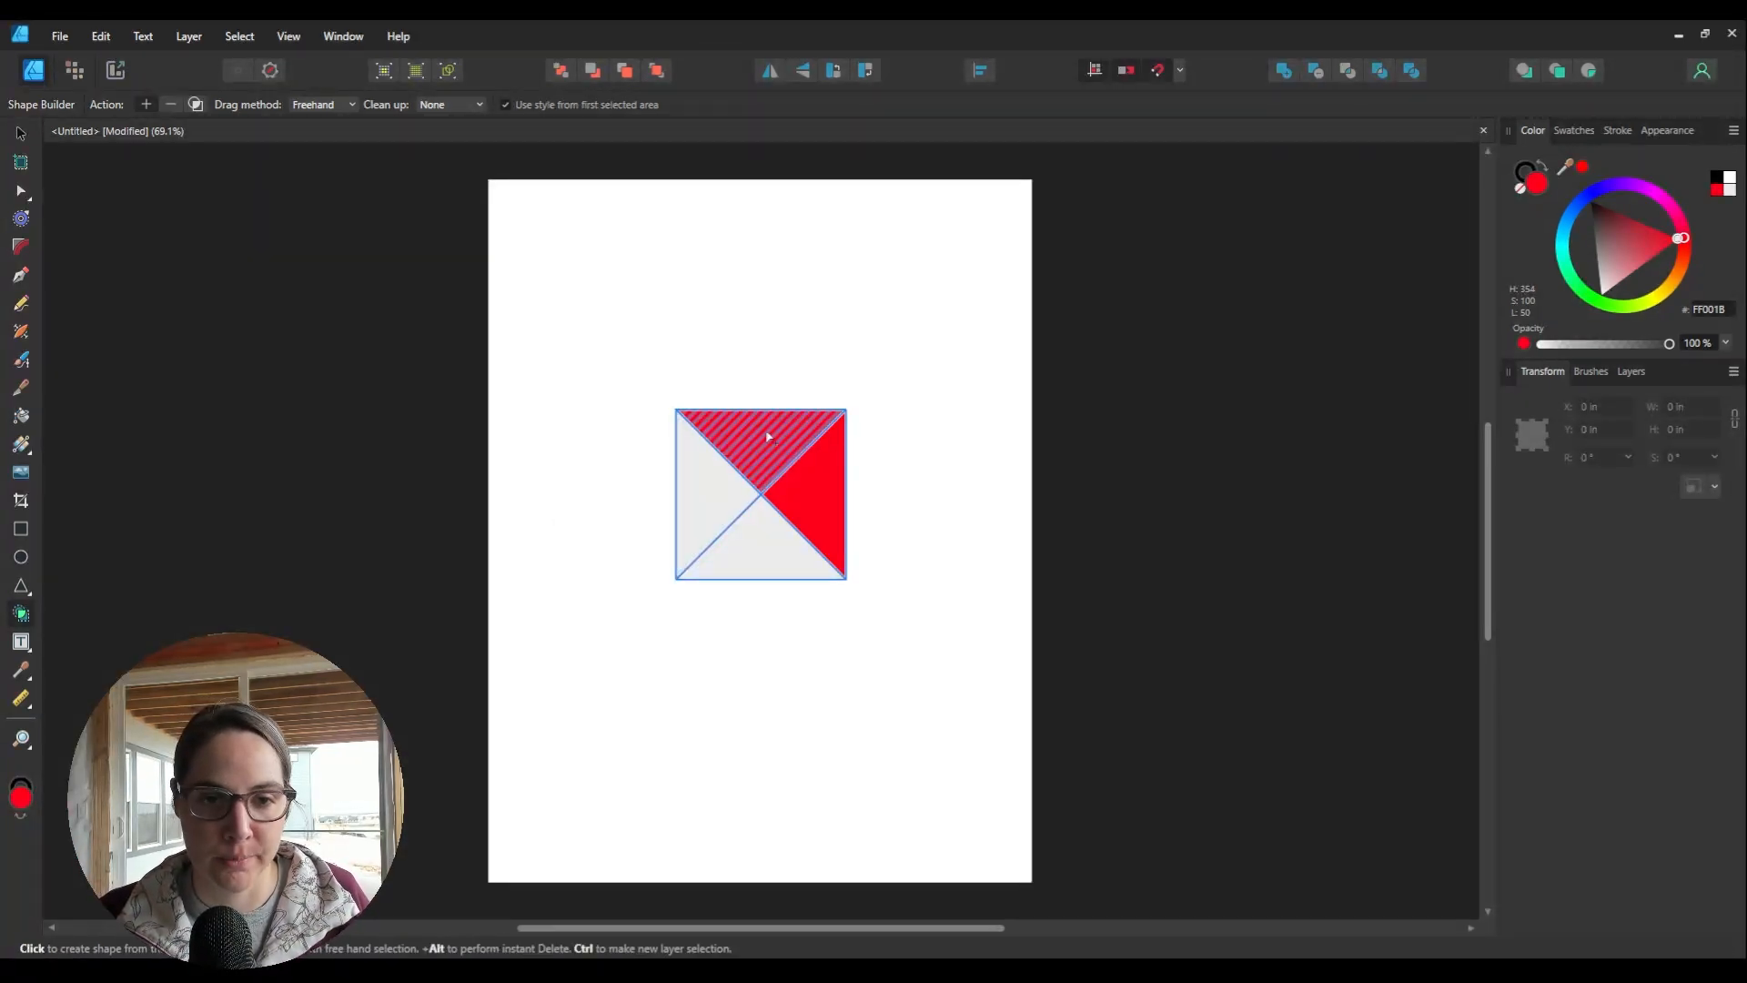
drag(767, 437, 705, 496)
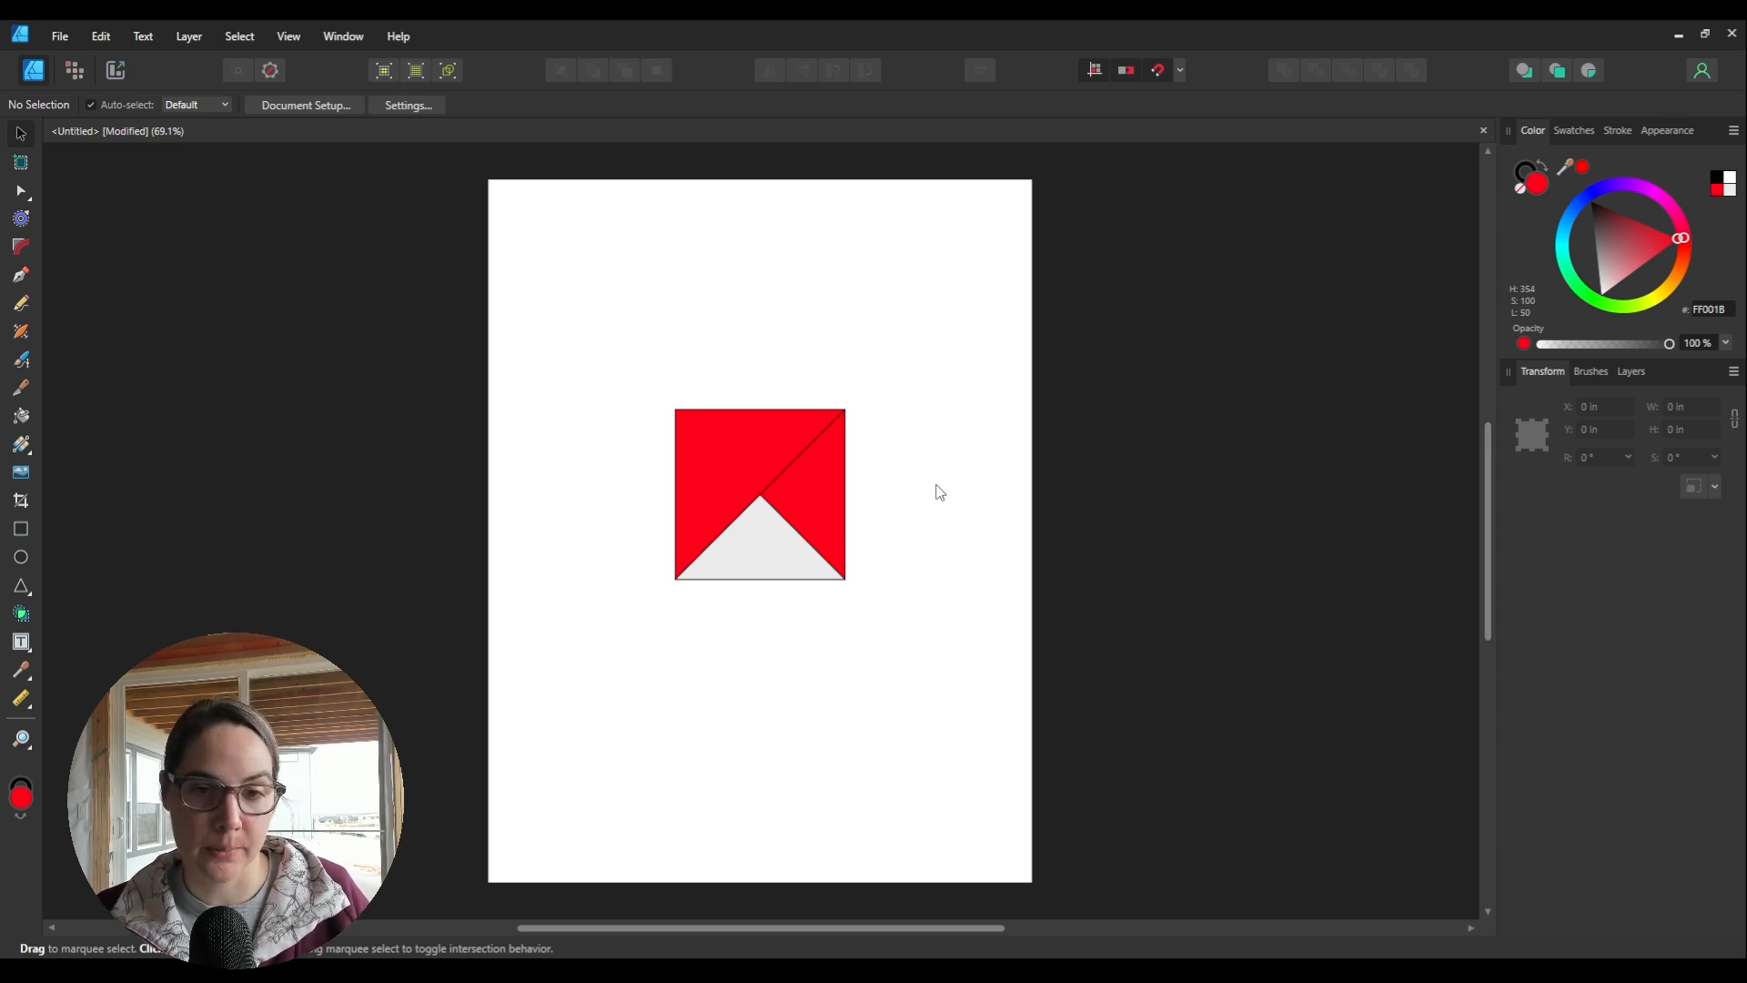
Step: Undo the merge and rebuild the square's separate triangle pieces with the Shape Builder
key(ctrl+a)
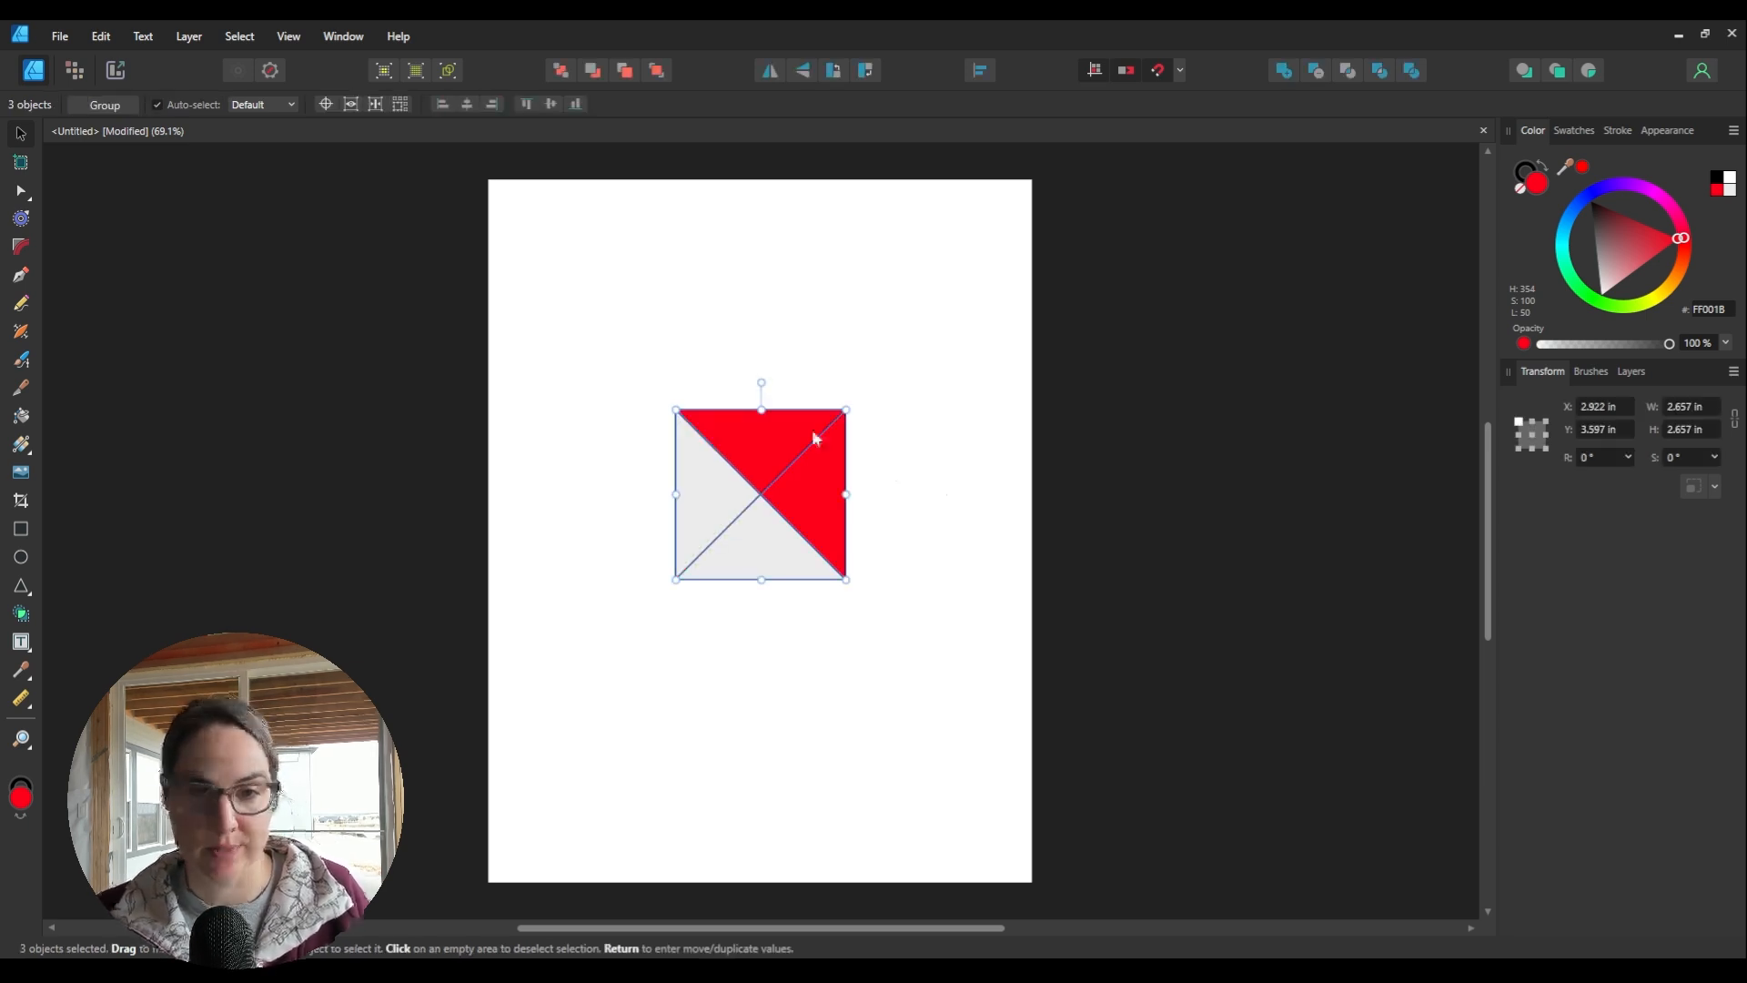
click(649, 363)
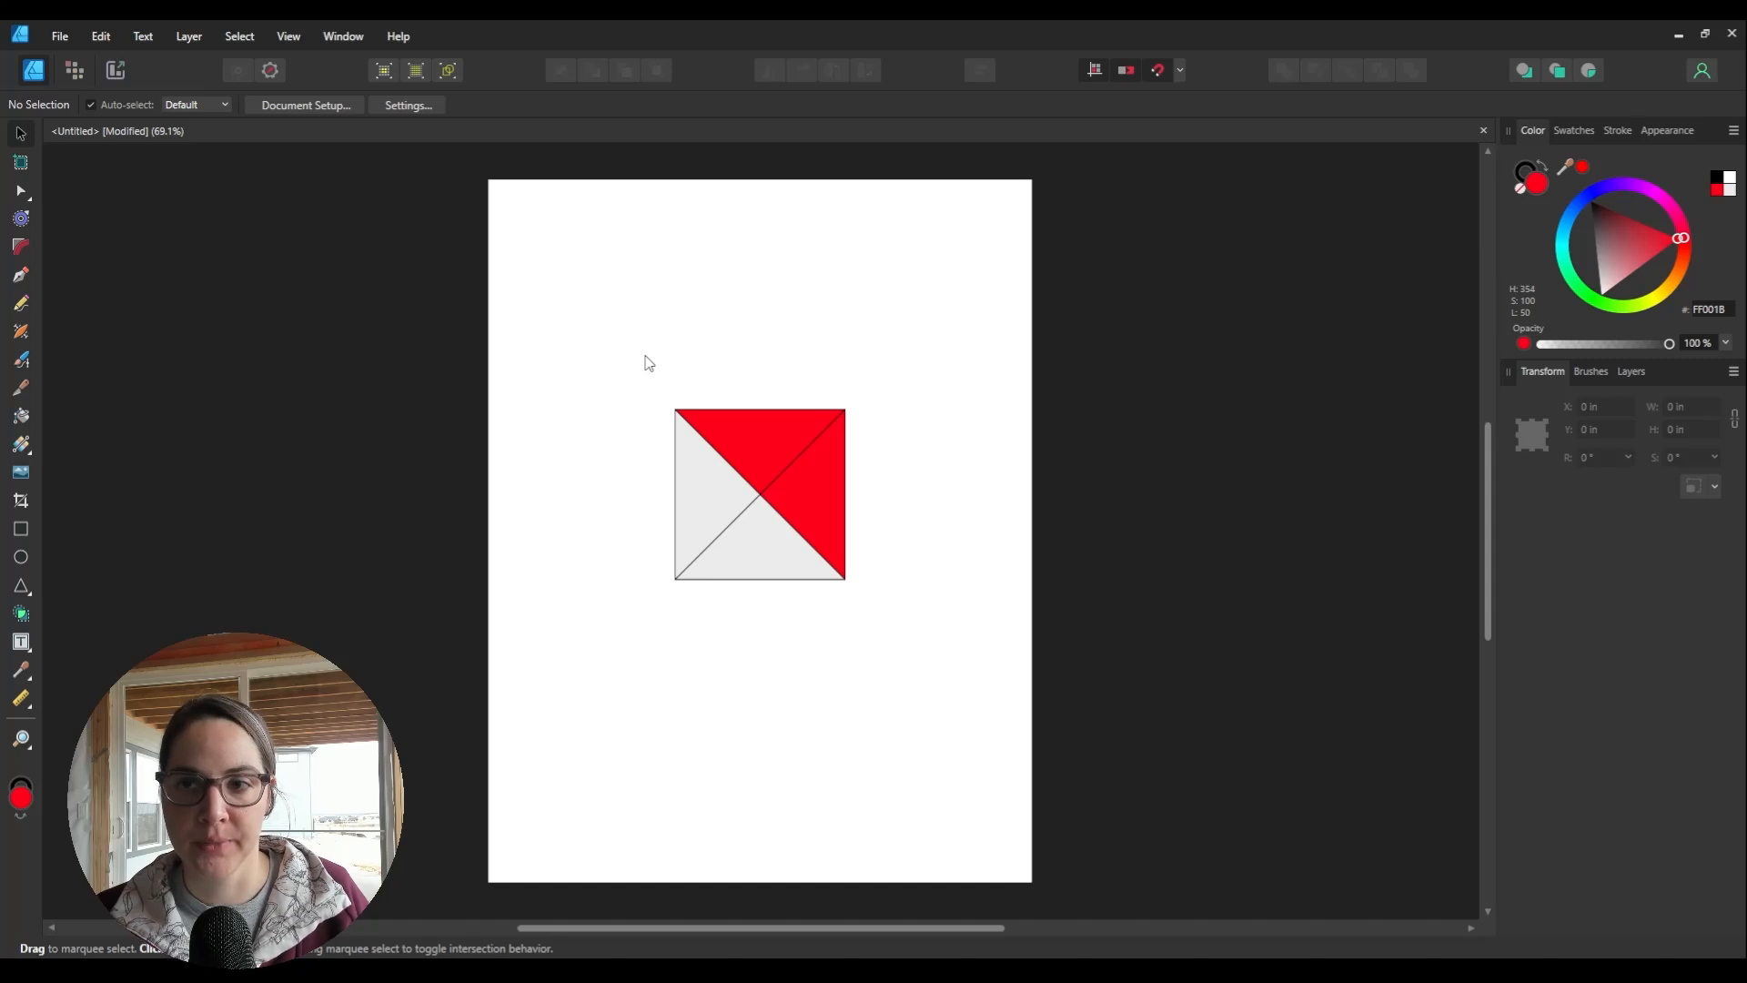
drag(646, 368, 920, 628)
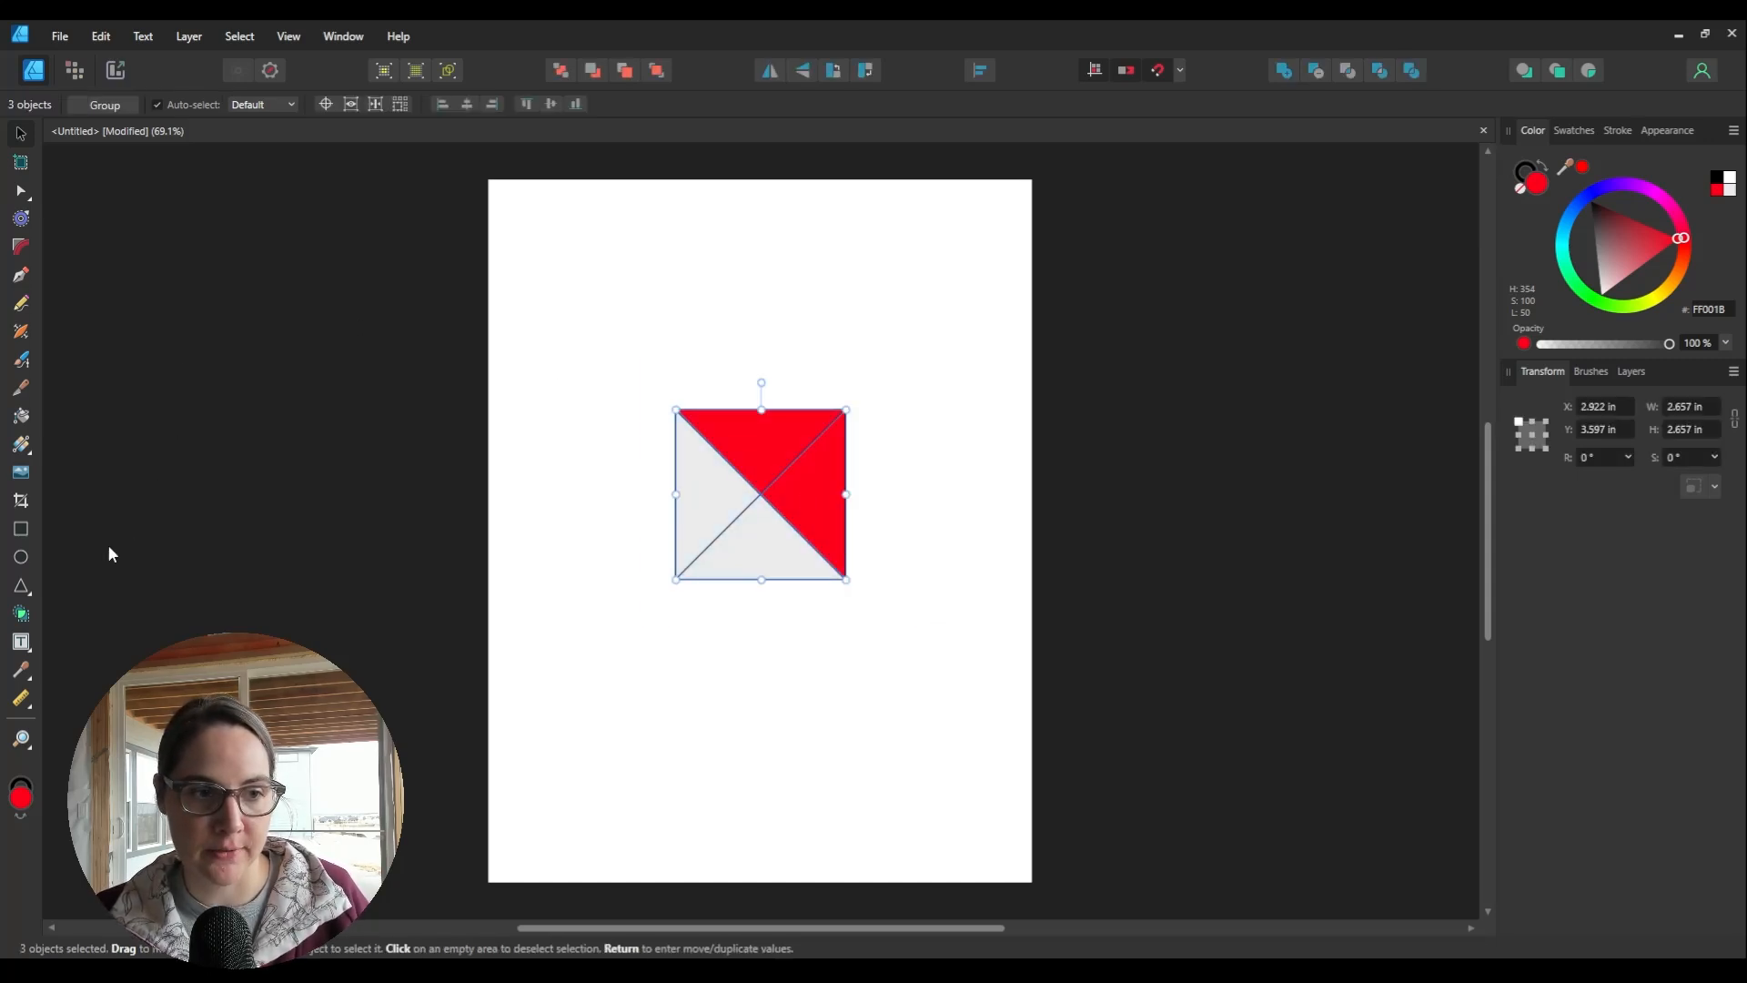
click(22, 613)
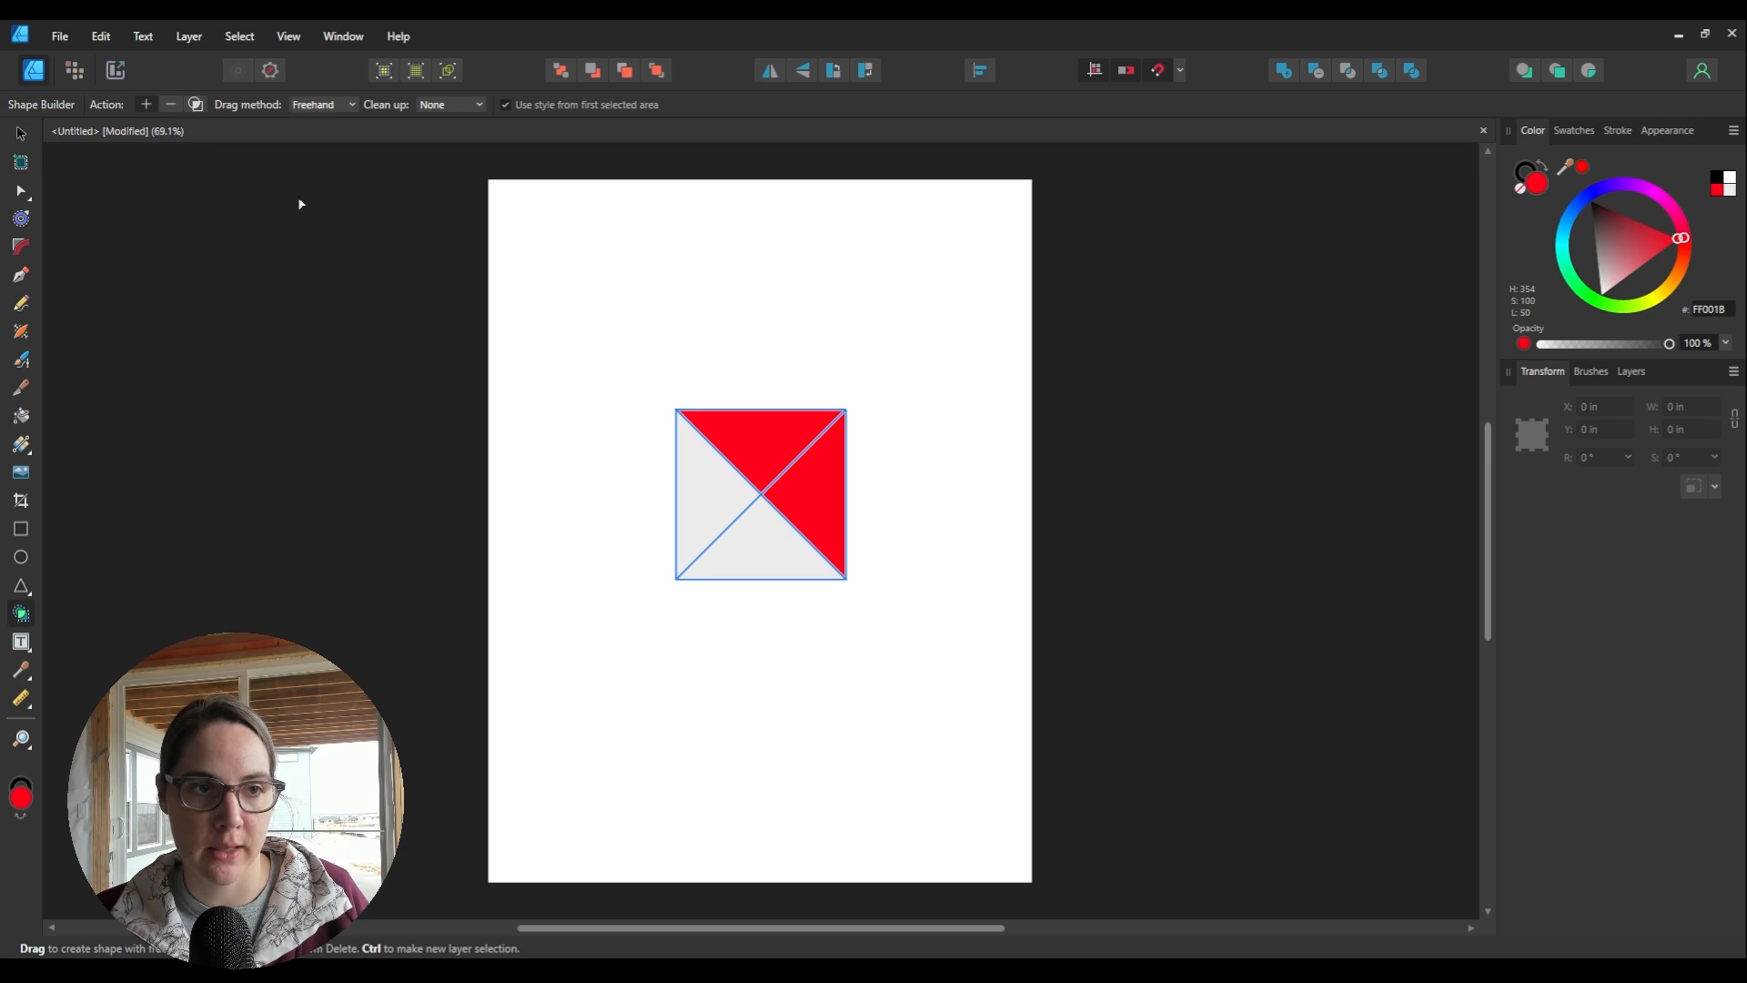
click(761, 524)
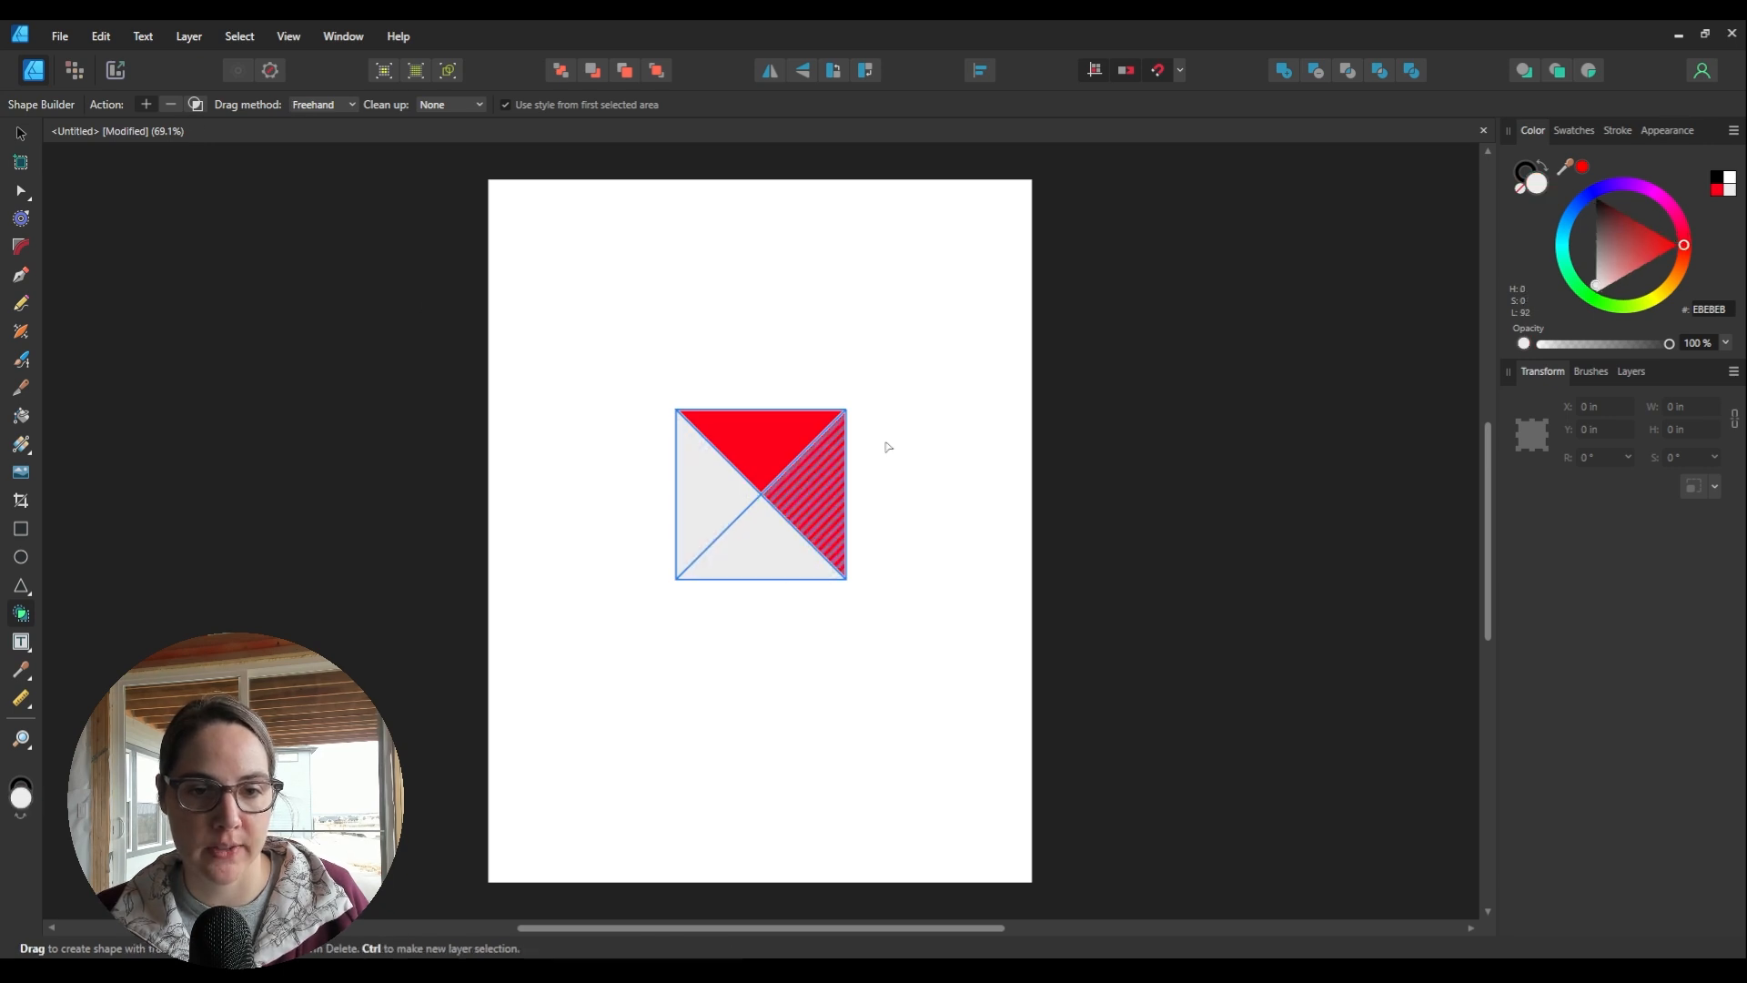
click(762, 455)
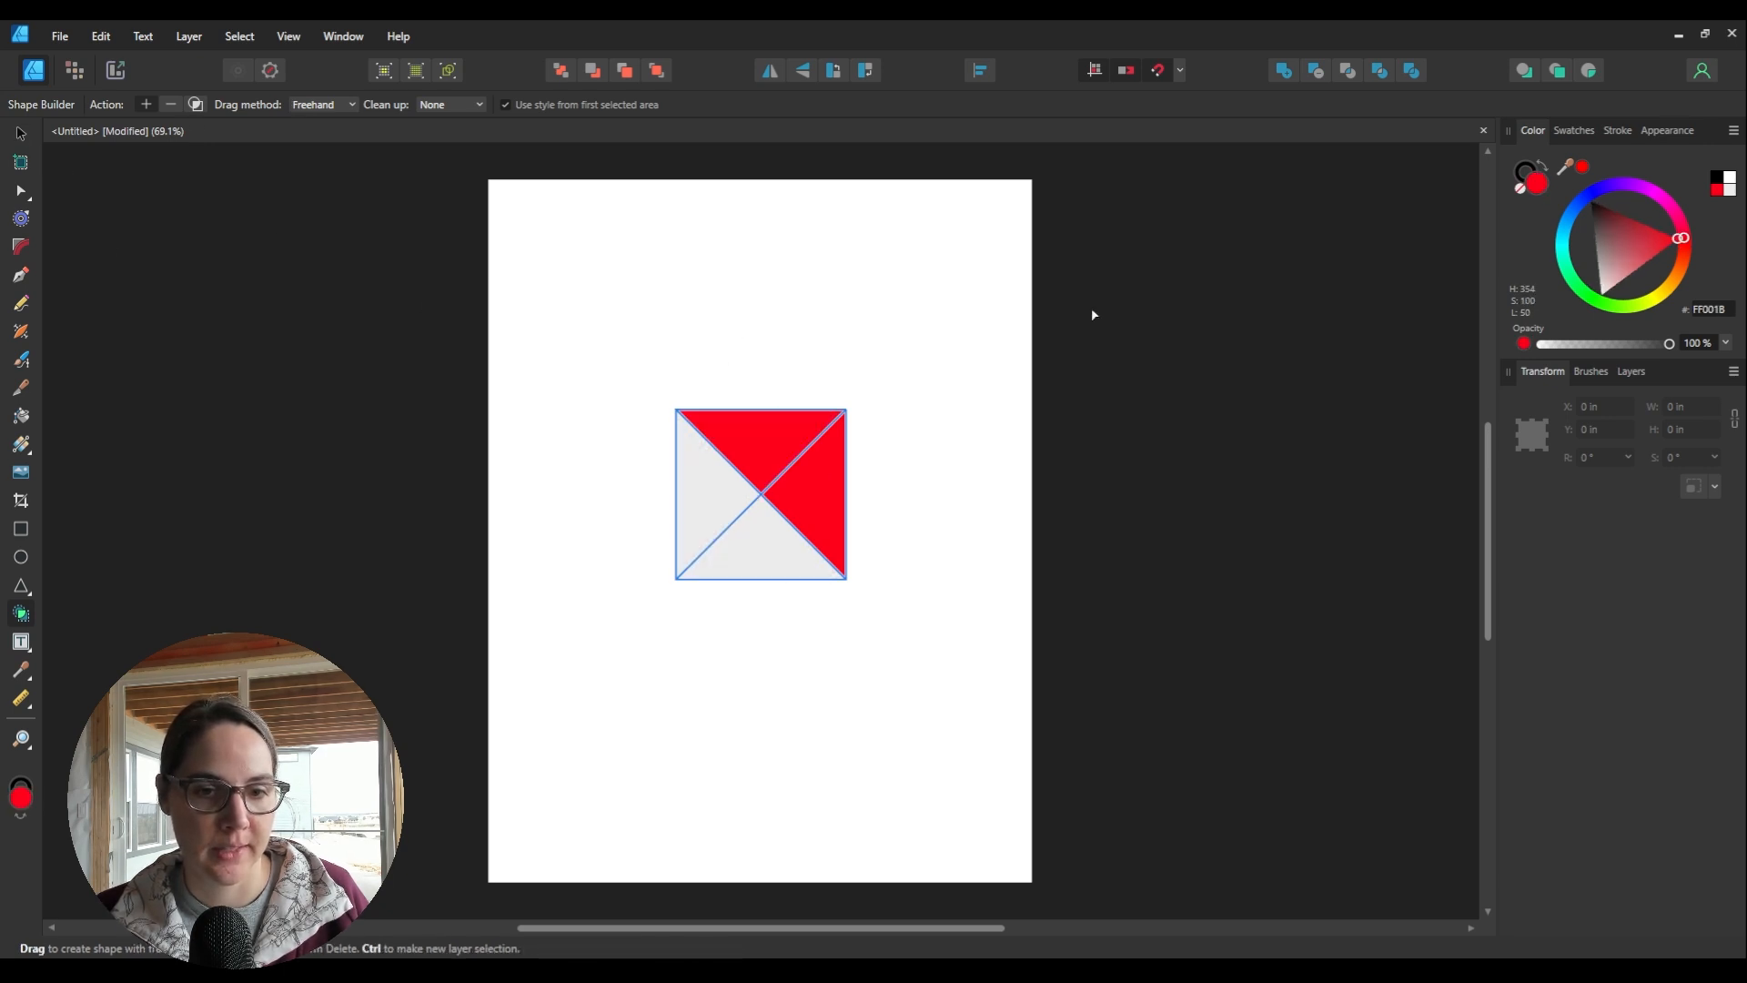
Step: Select the grey left triangle and the red top triangle together
click(18, 137)
click(940, 495)
click(738, 538)
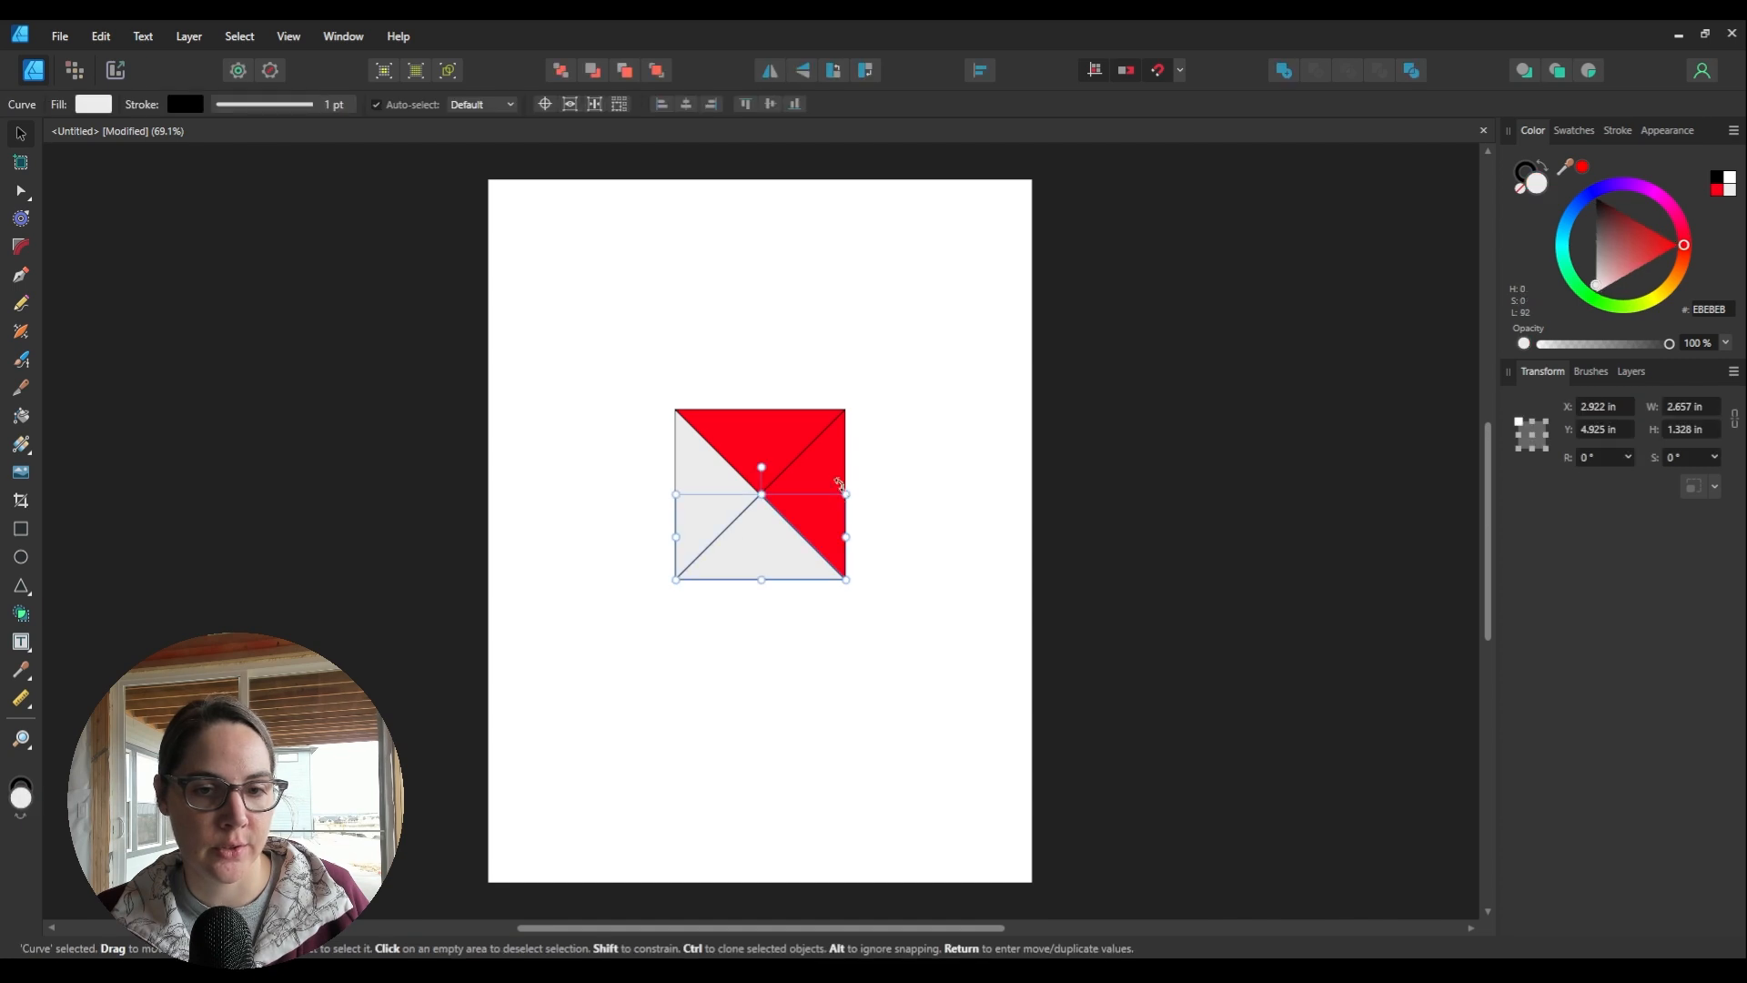
click(838, 482)
click(750, 428)
click(713, 483)
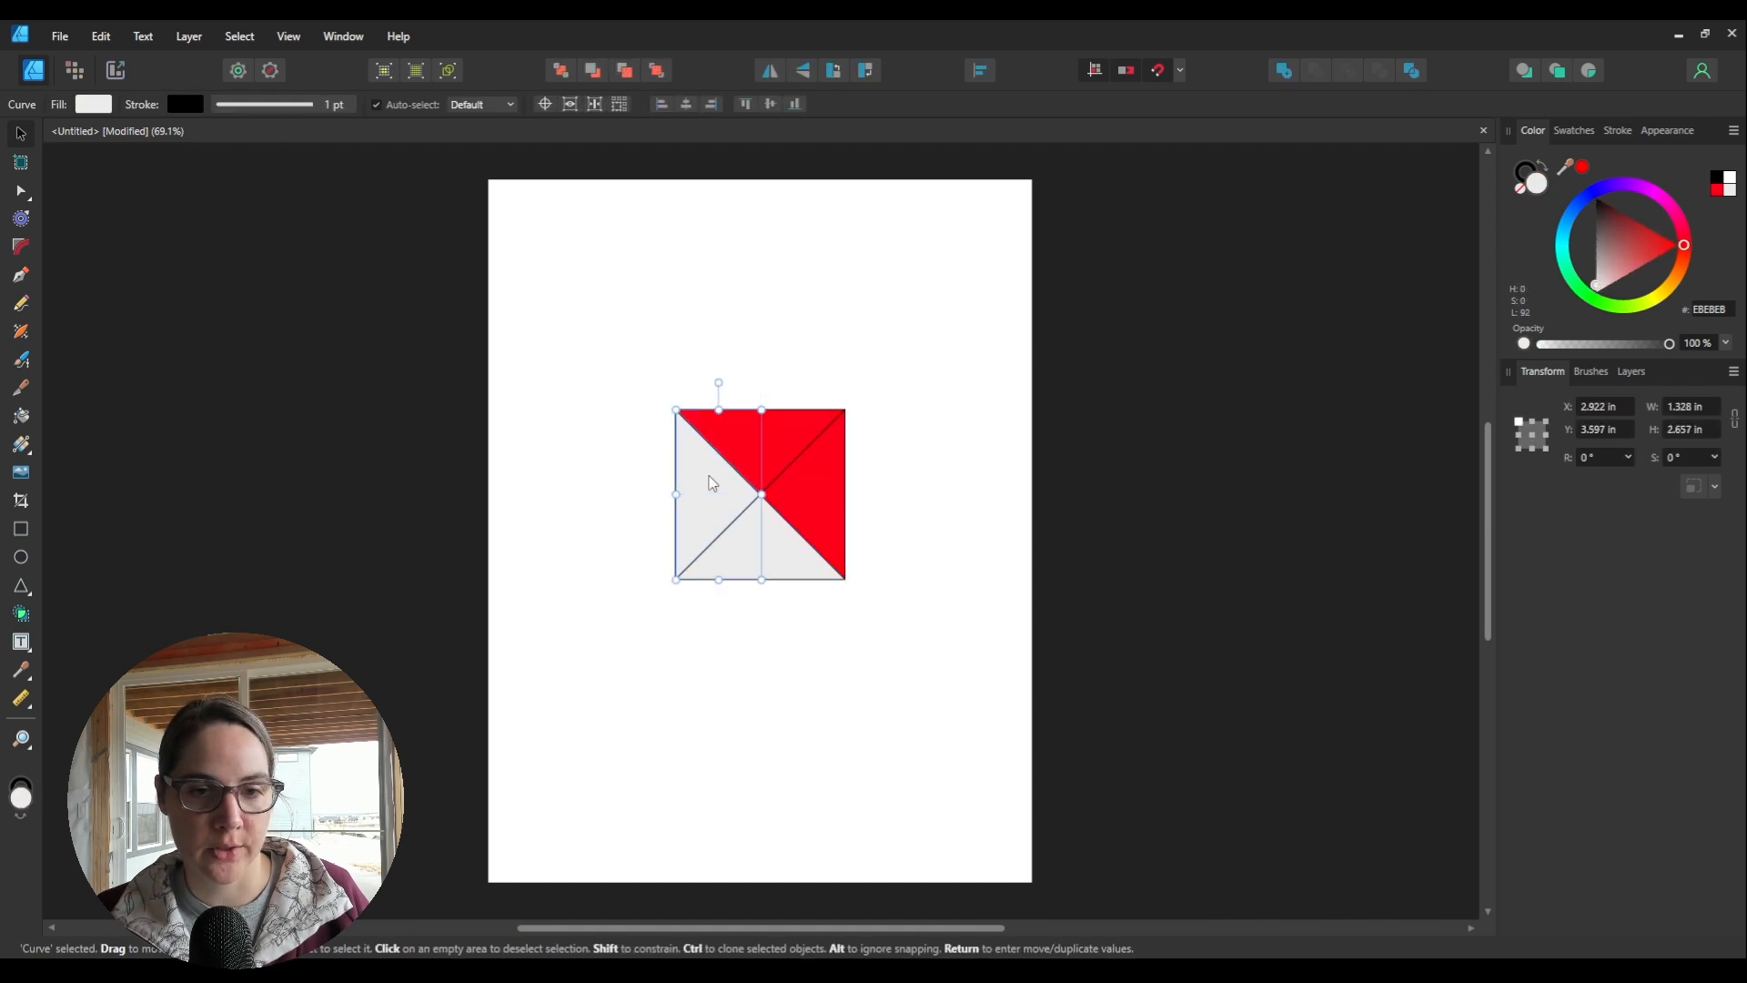
shift+click(790, 429)
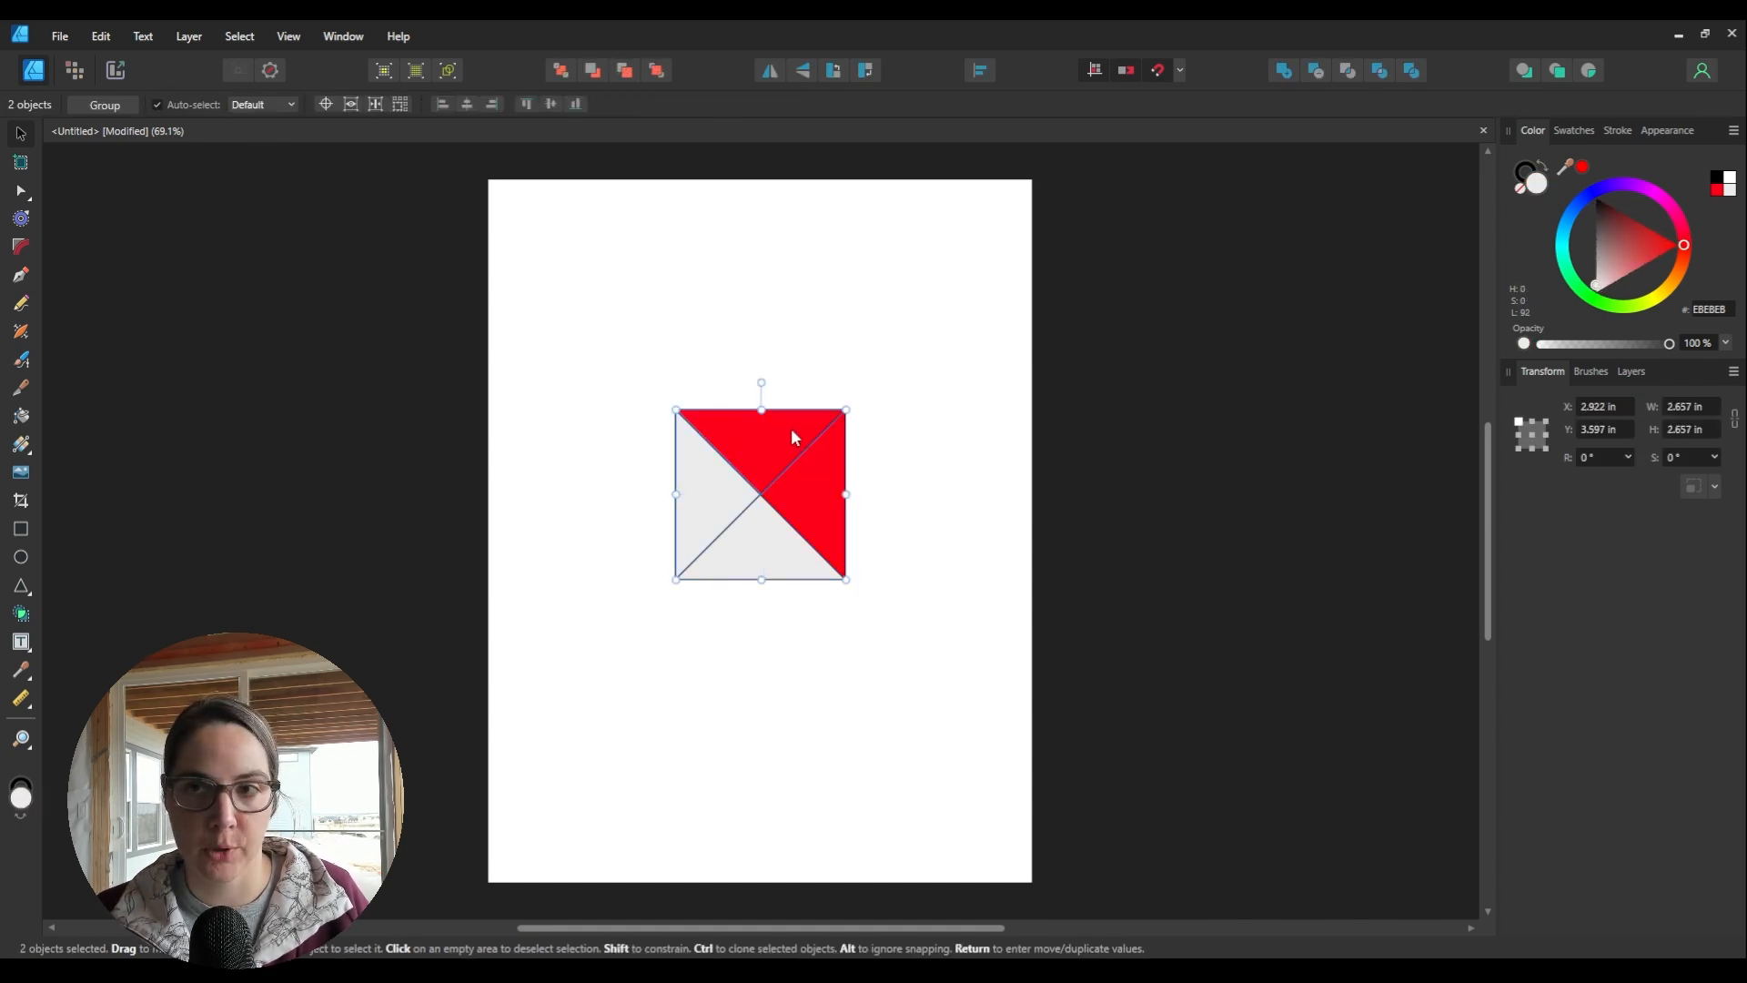
Step: Combine the left and top triangles into one light grey shape with the Add boolean
click(1287, 74)
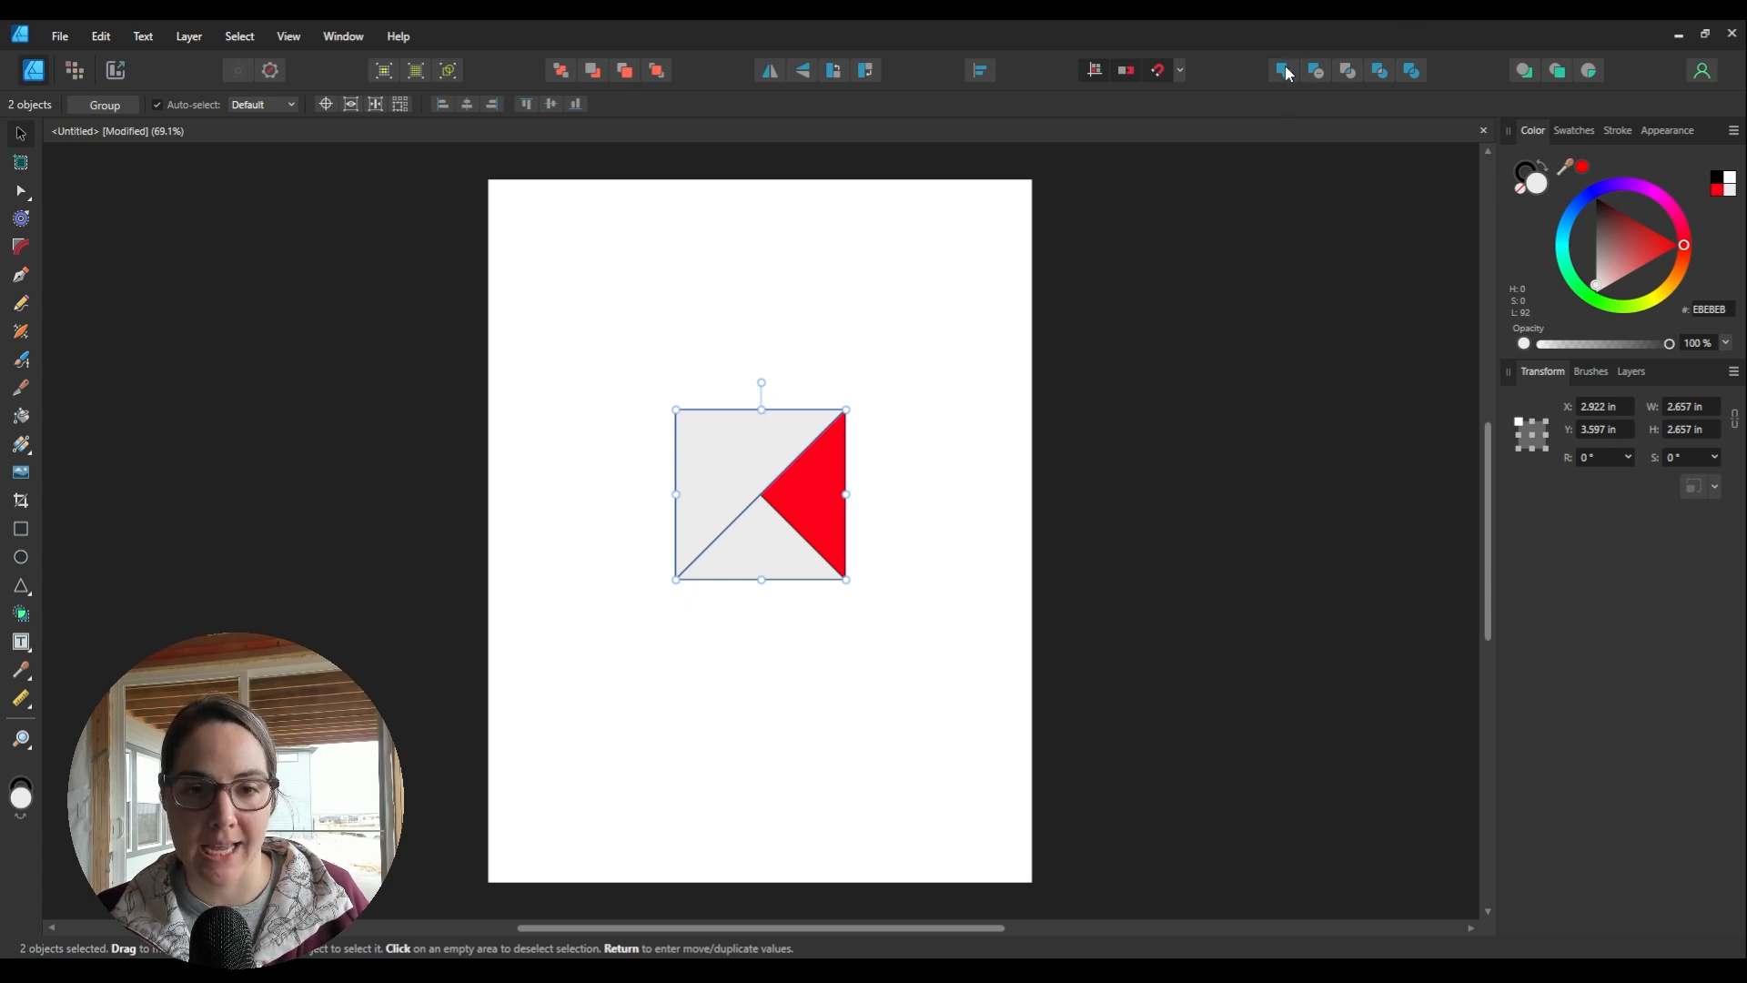
click(947, 687)
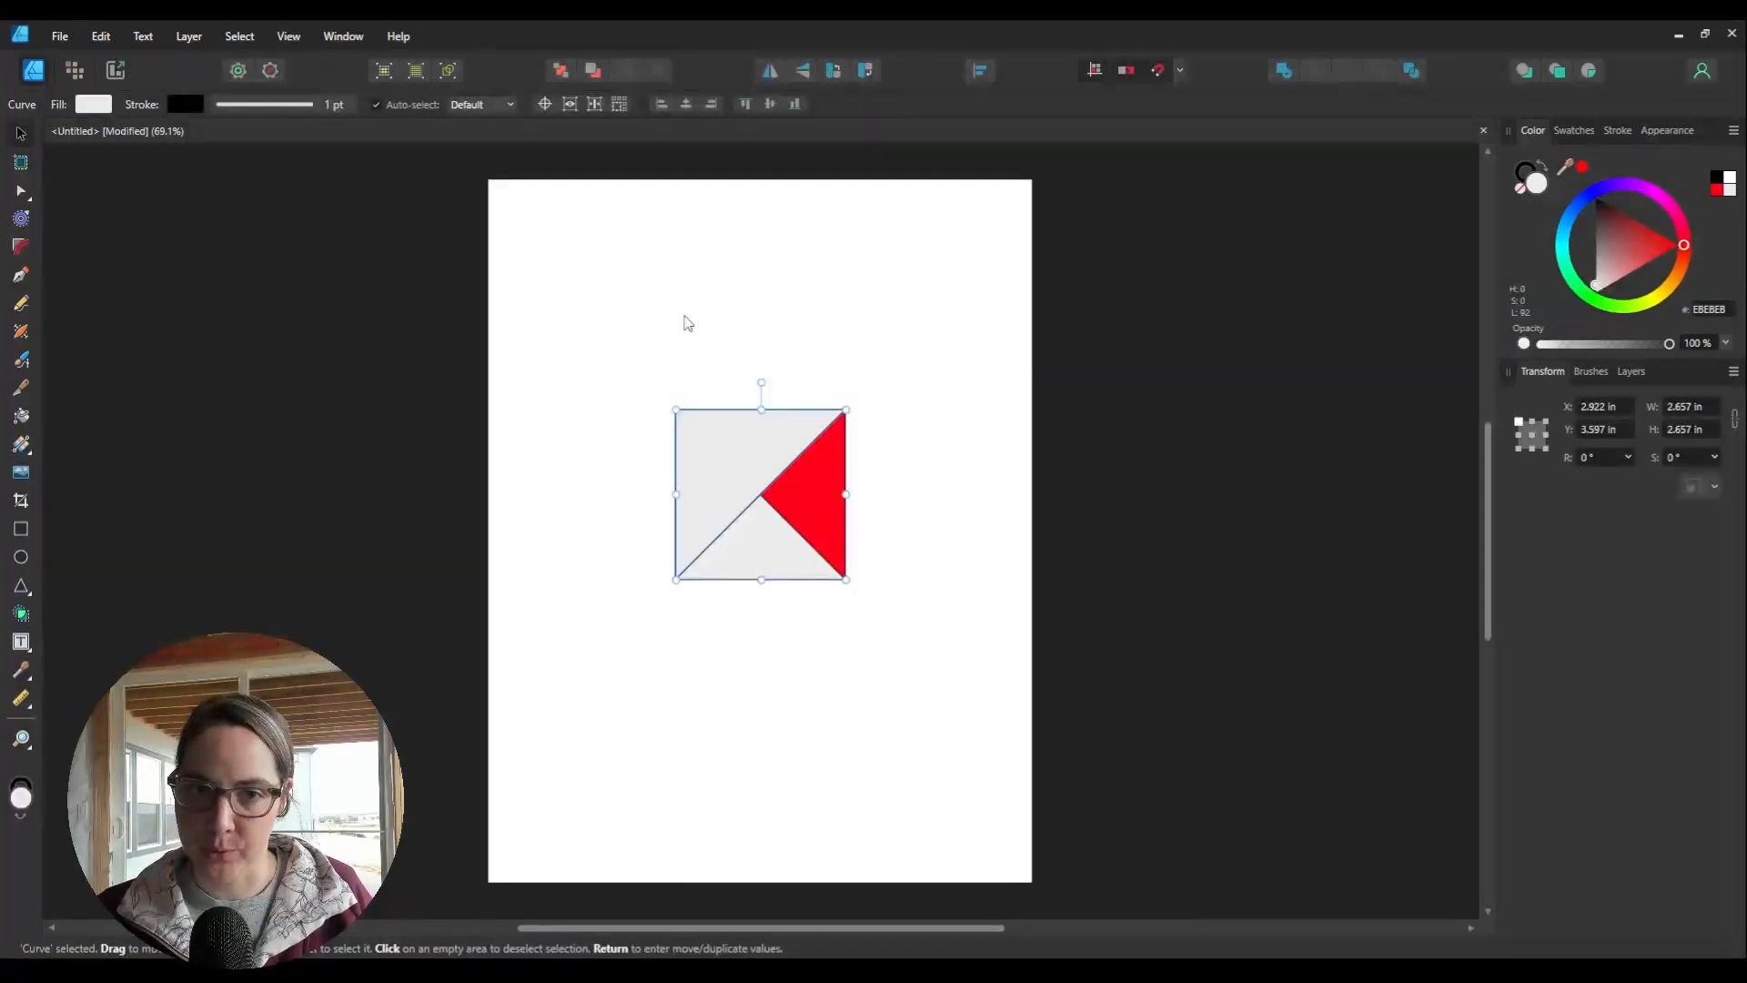
drag(620, 378, 915, 633)
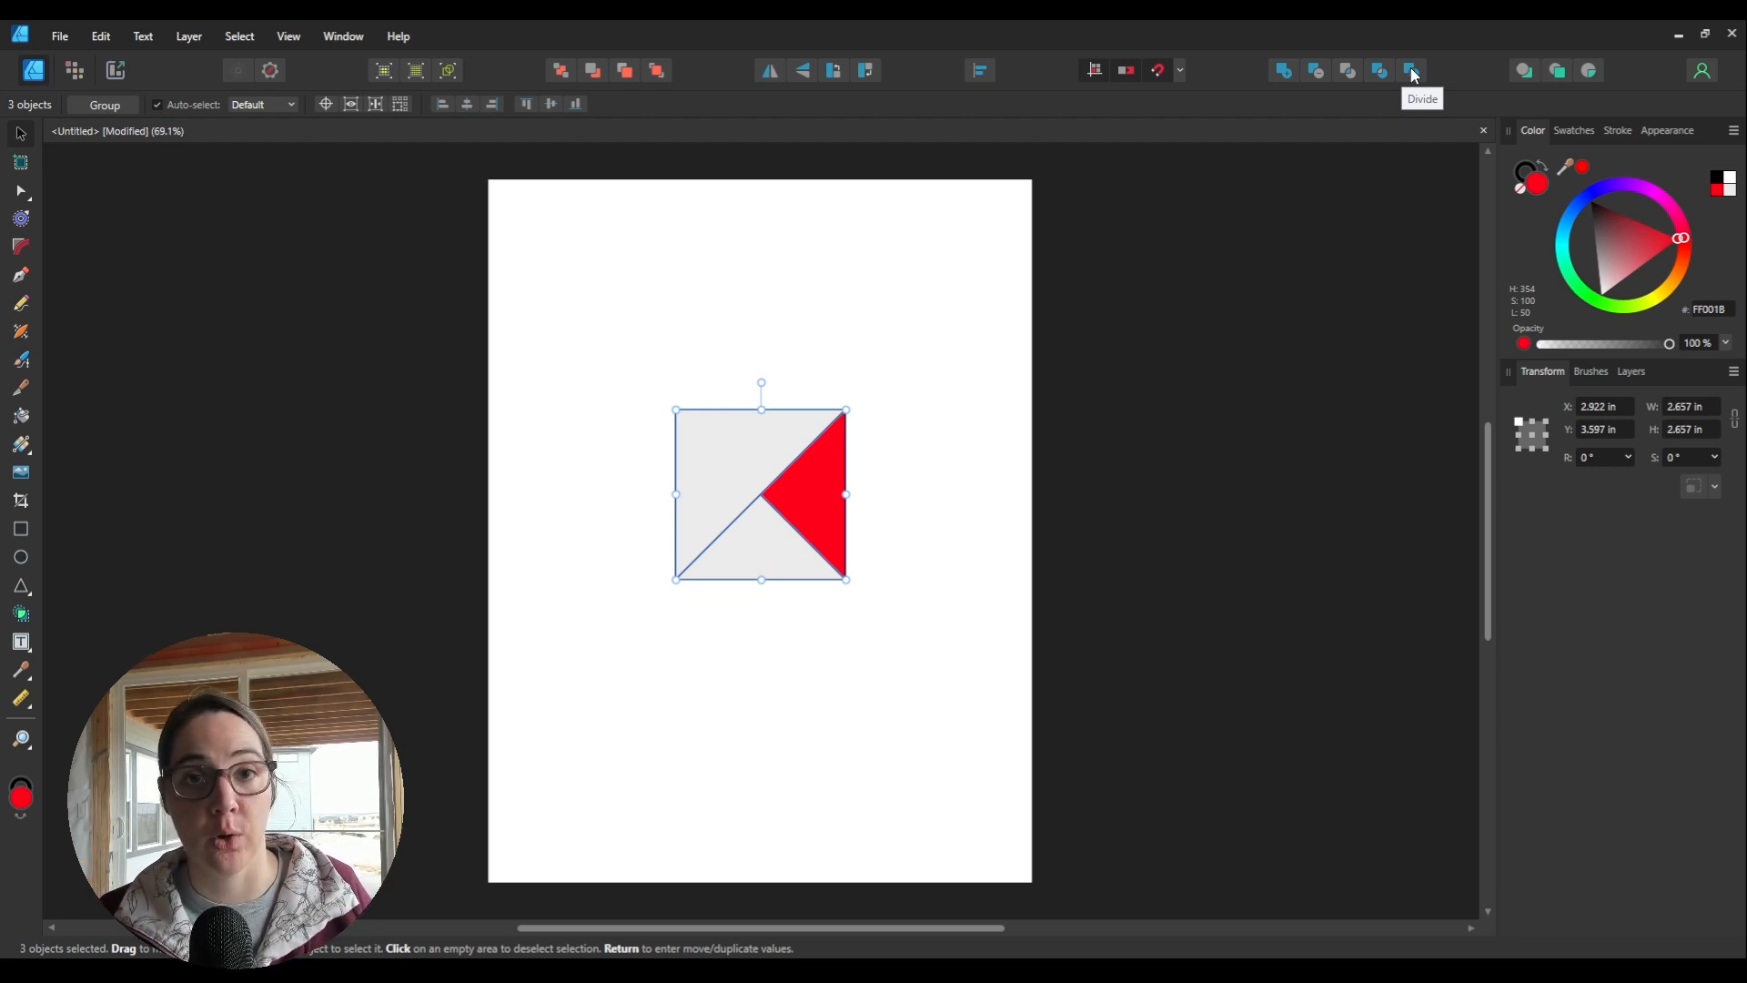
click(1007, 421)
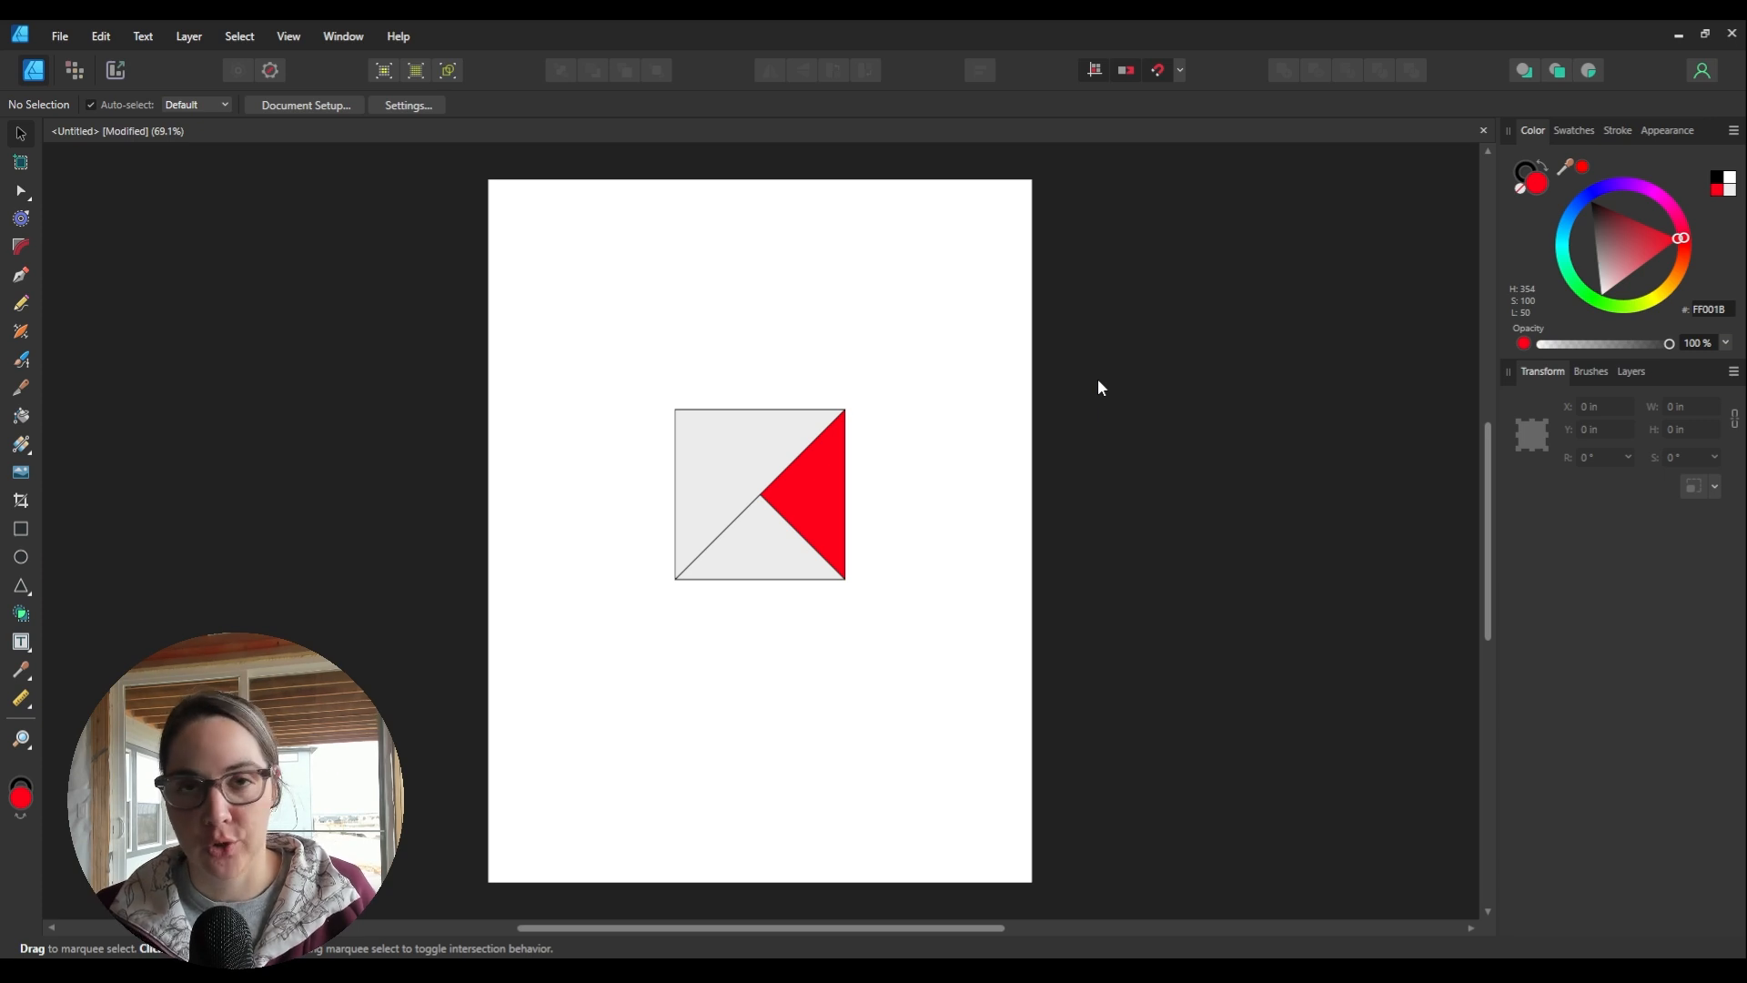
Step: Fill the combined top-and-left shape with a teal swatch from the Colors palette
click(770, 454)
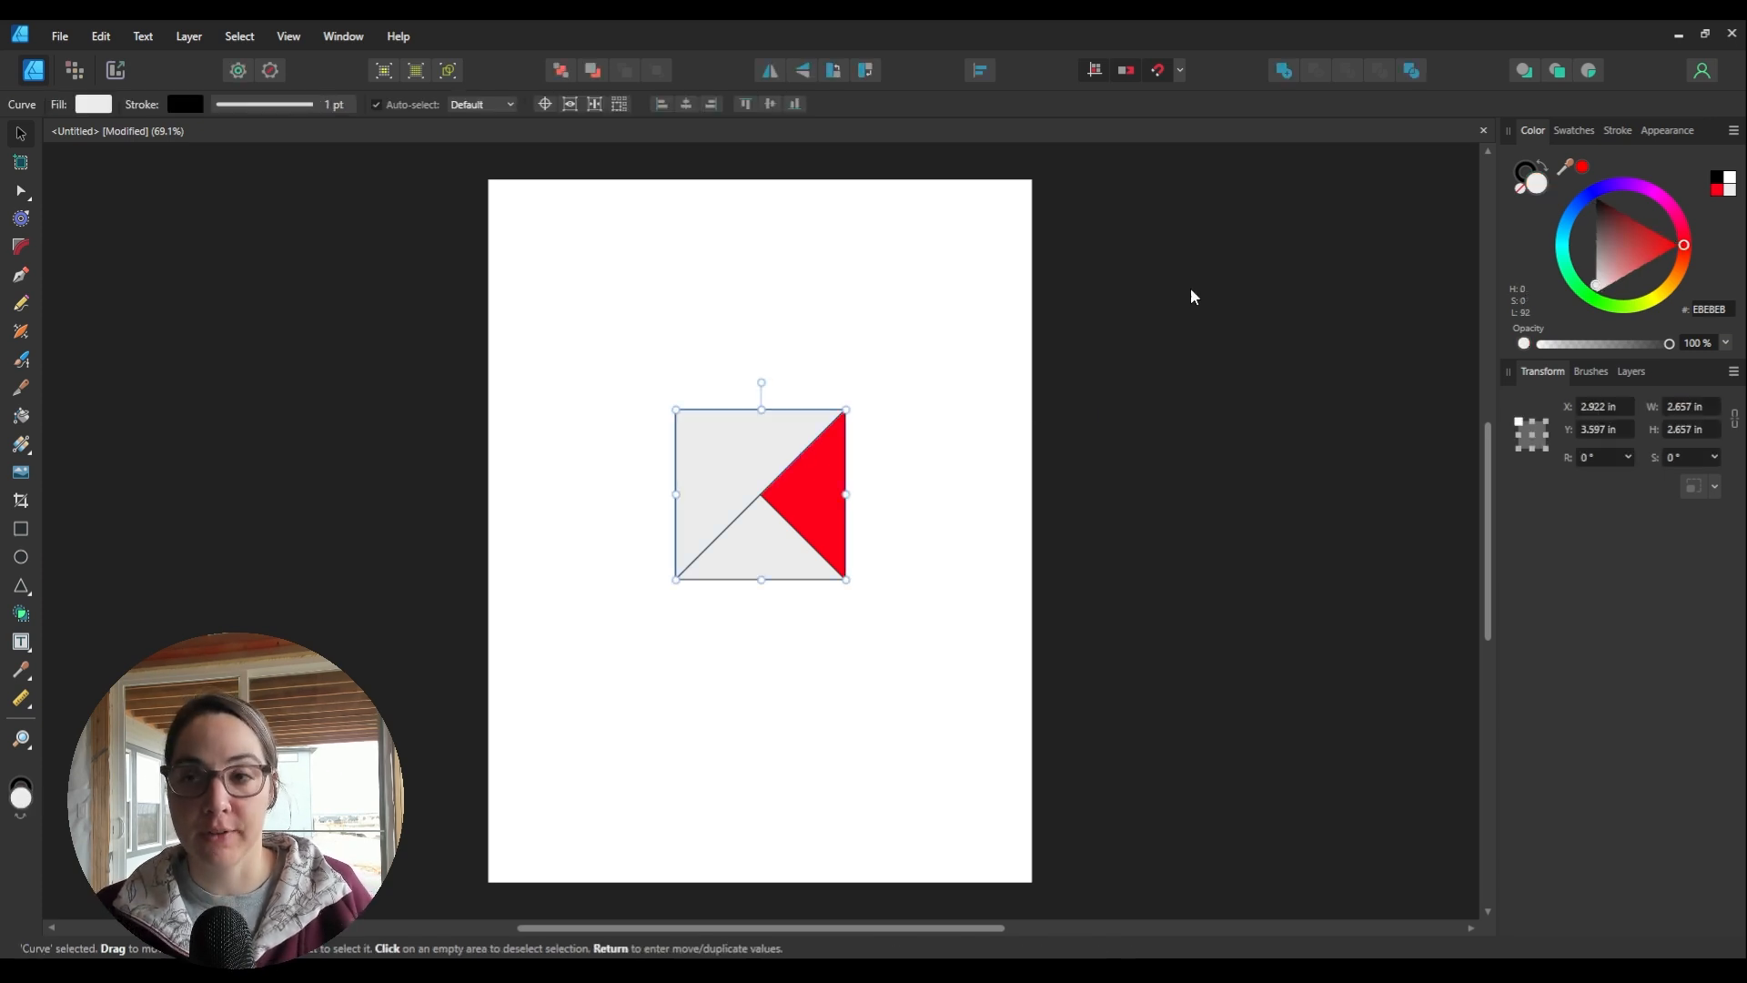
click(1571, 132)
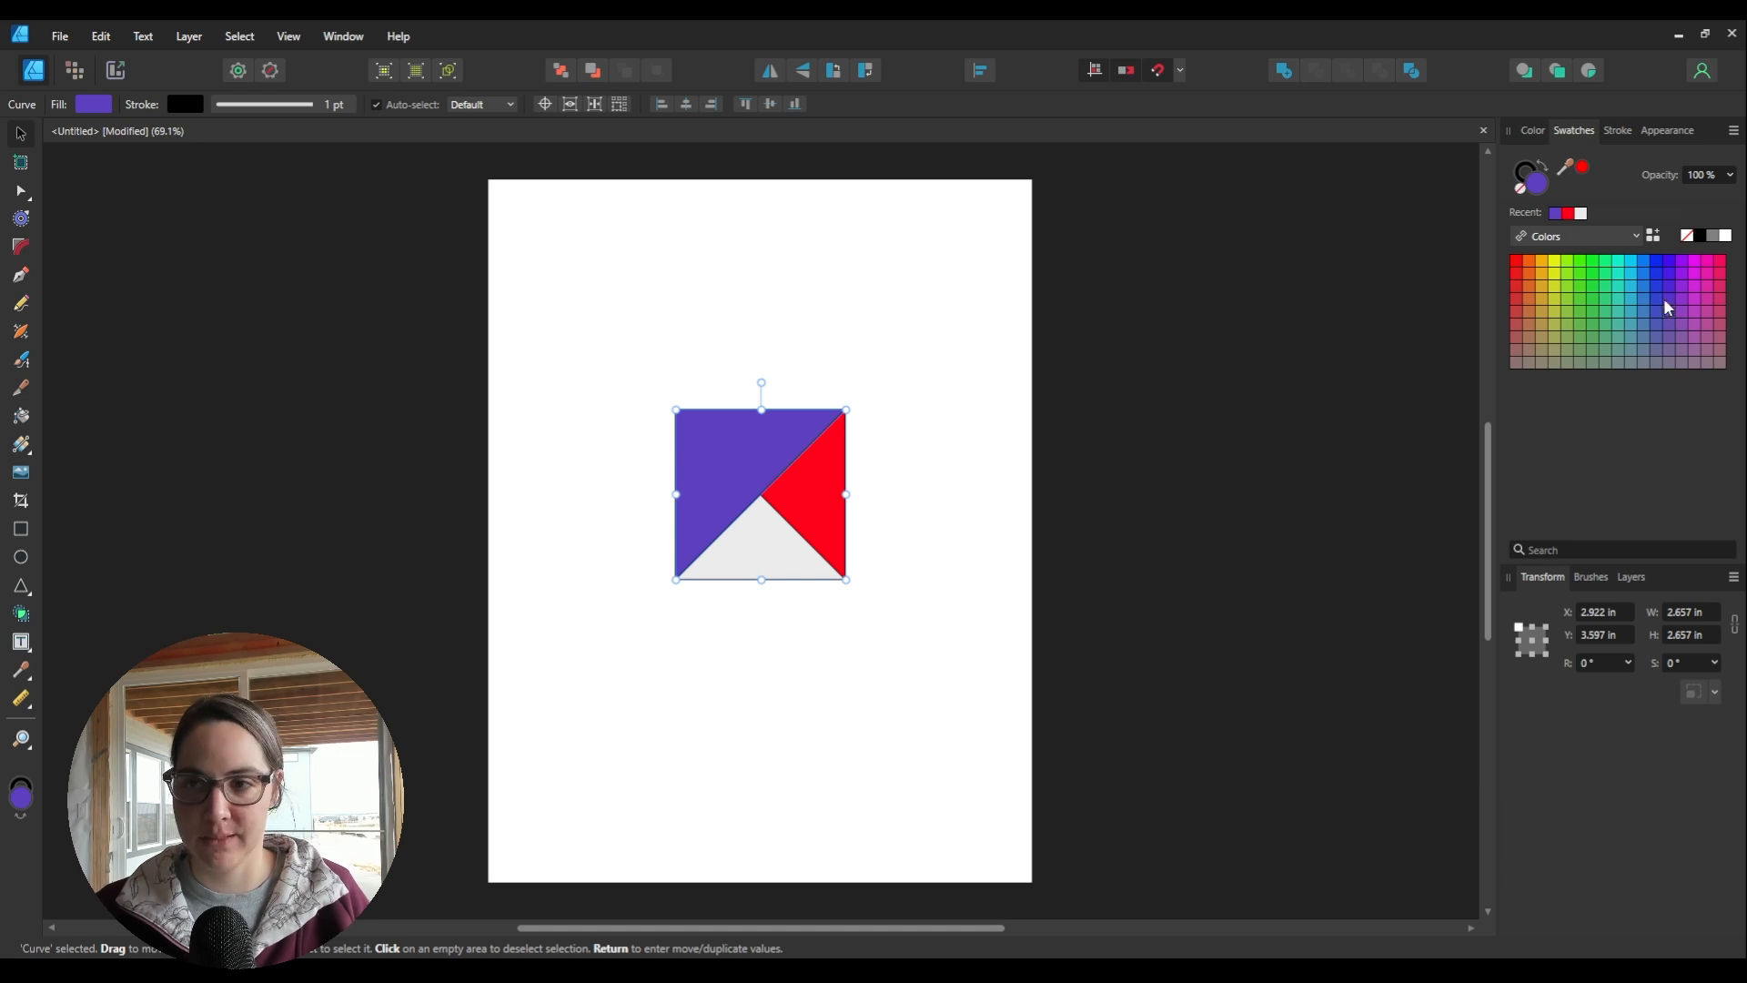
click(1620, 274)
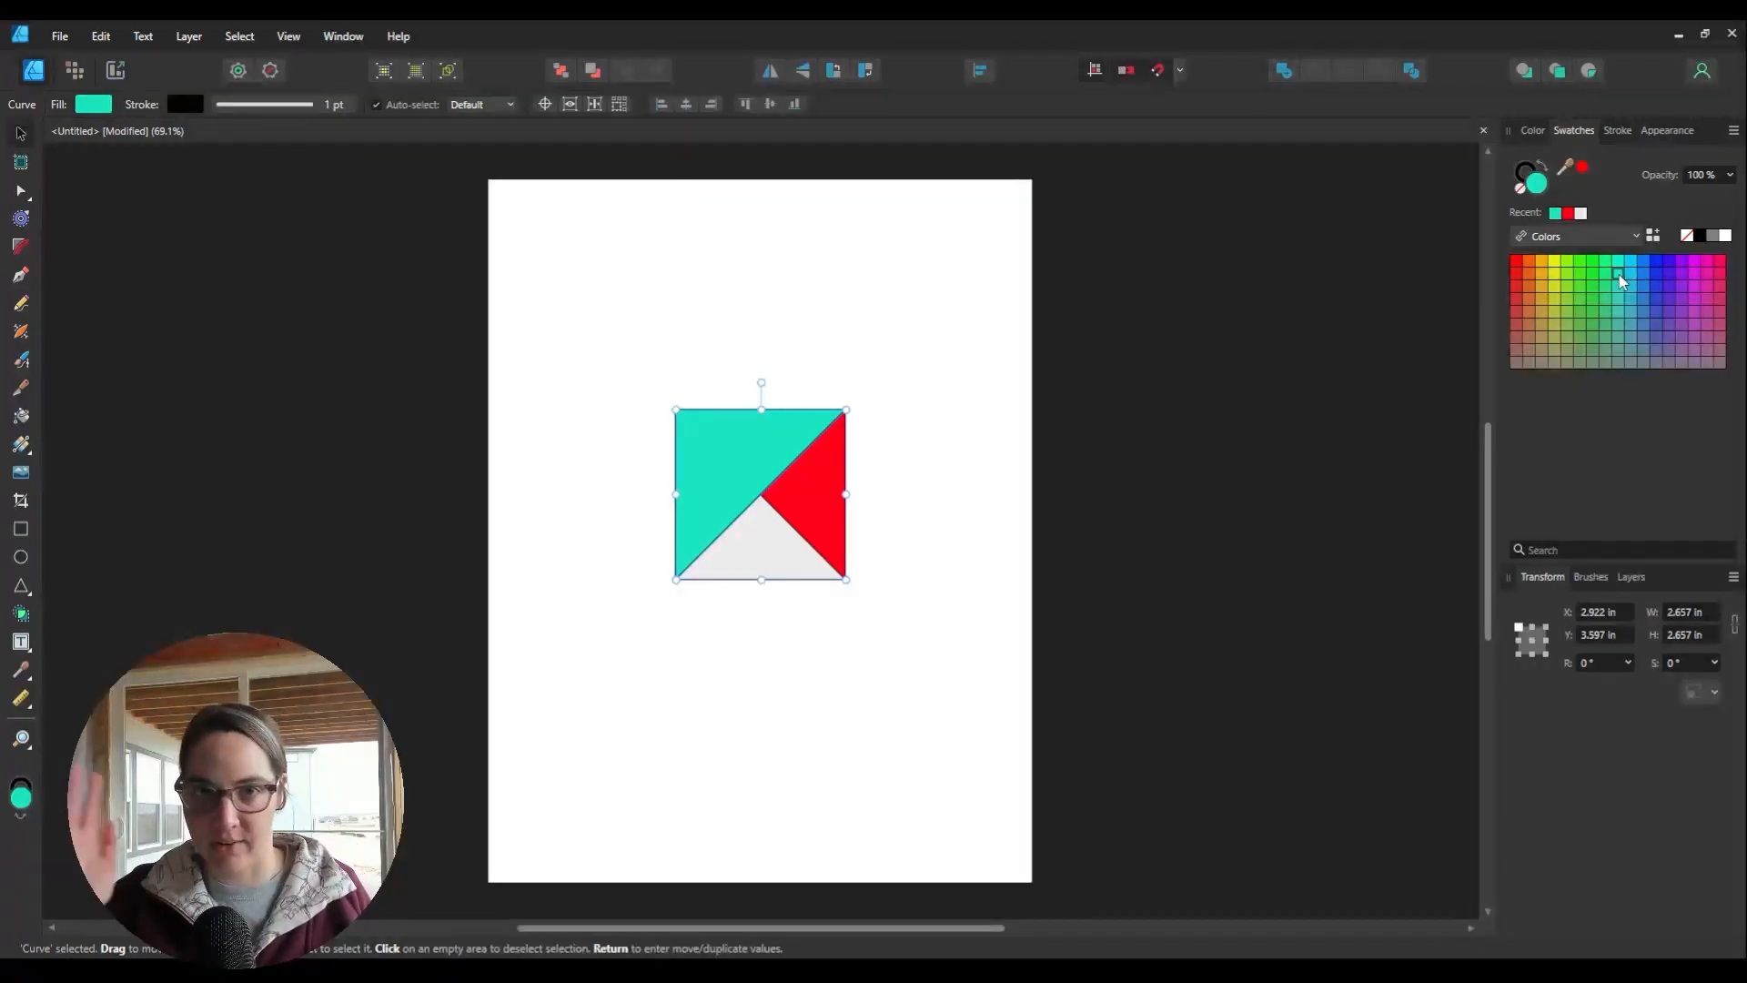
click(1532, 131)
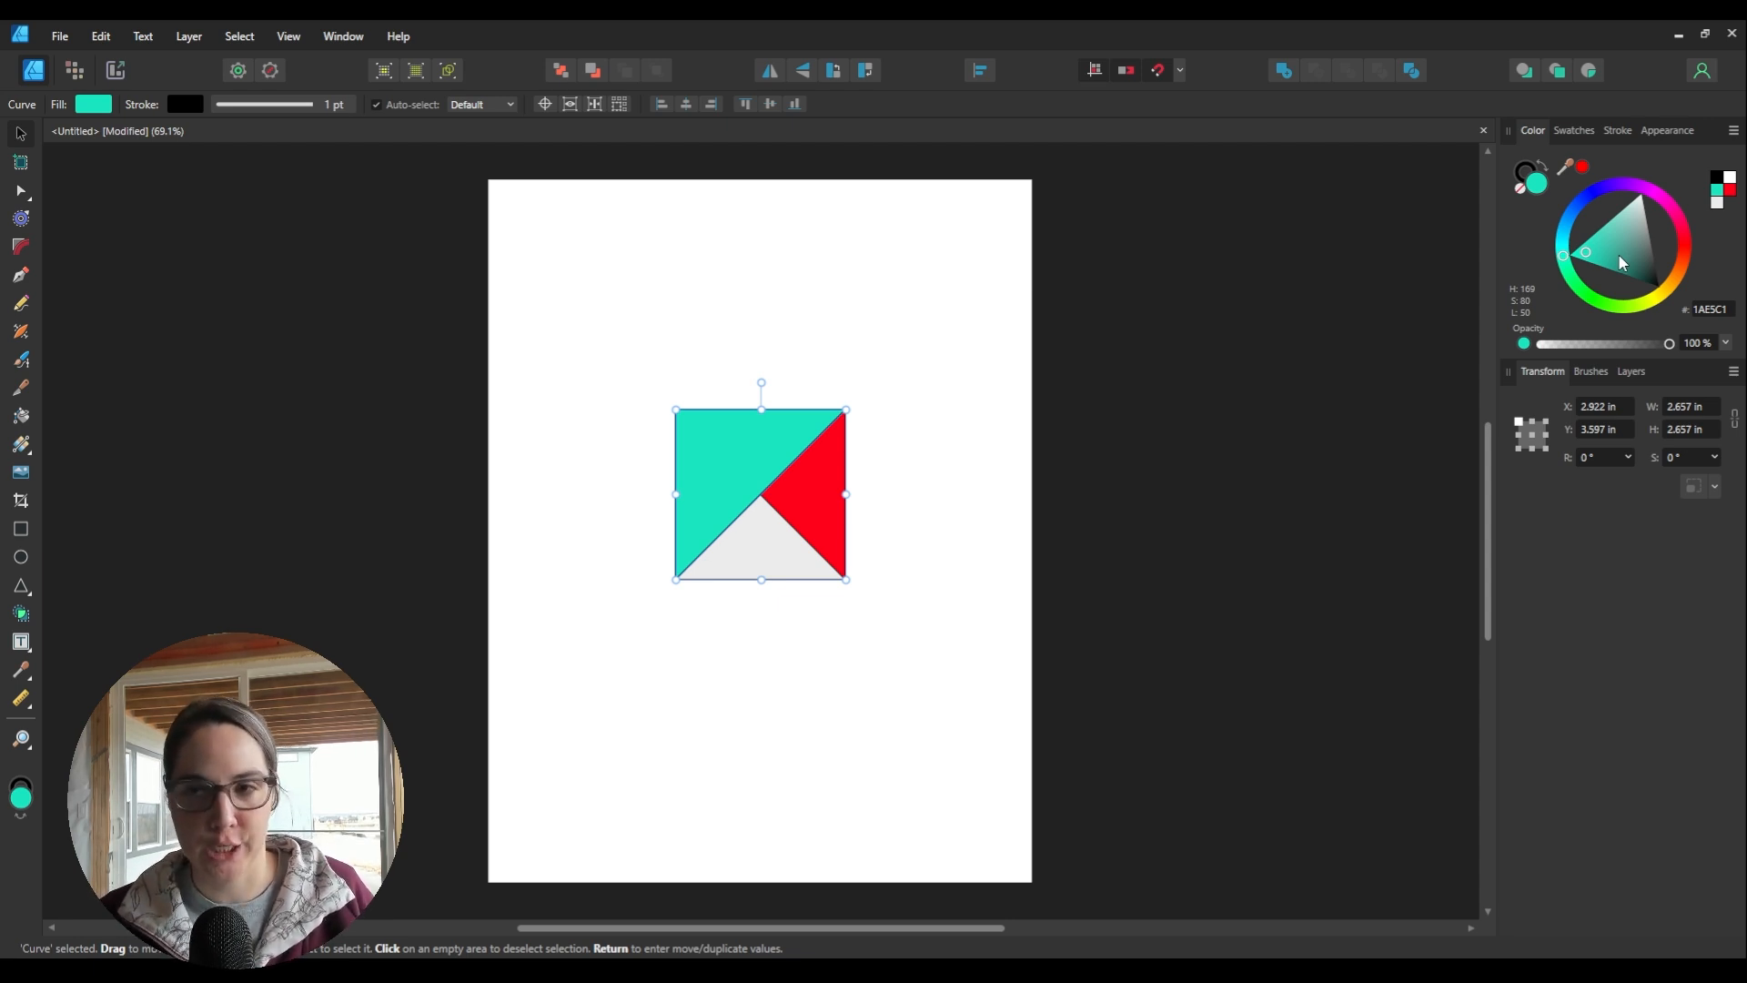
click(1573, 131)
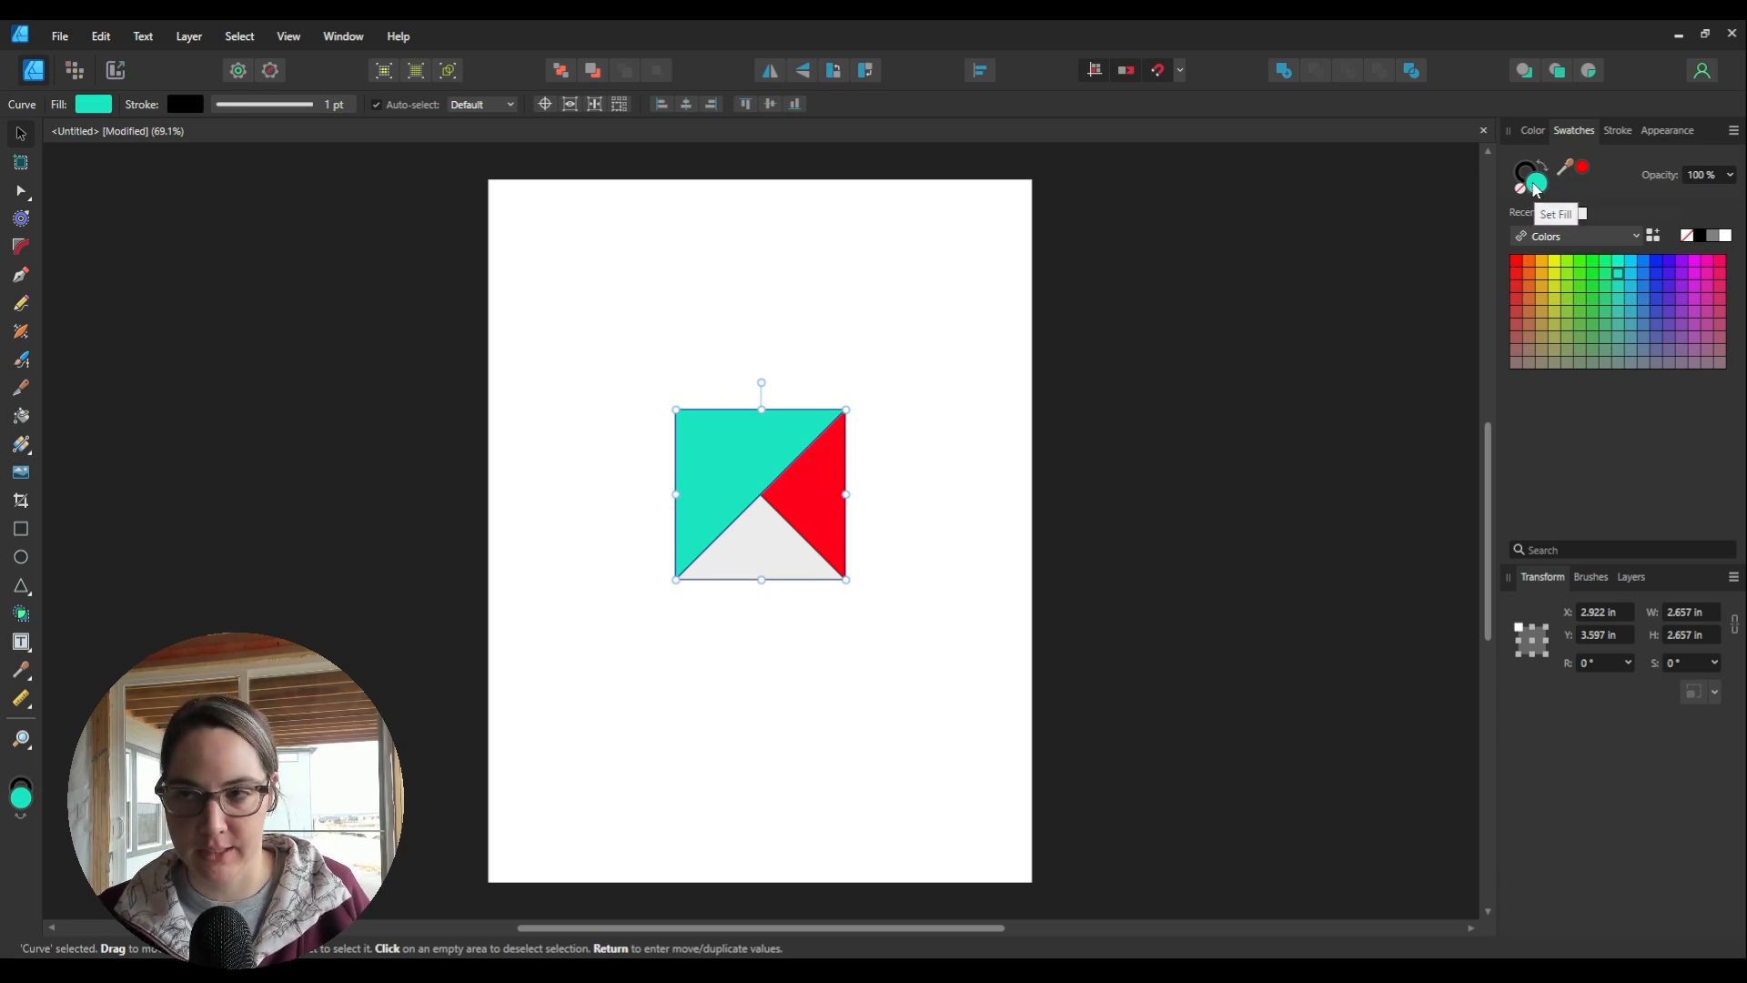
click(1578, 238)
click(1606, 381)
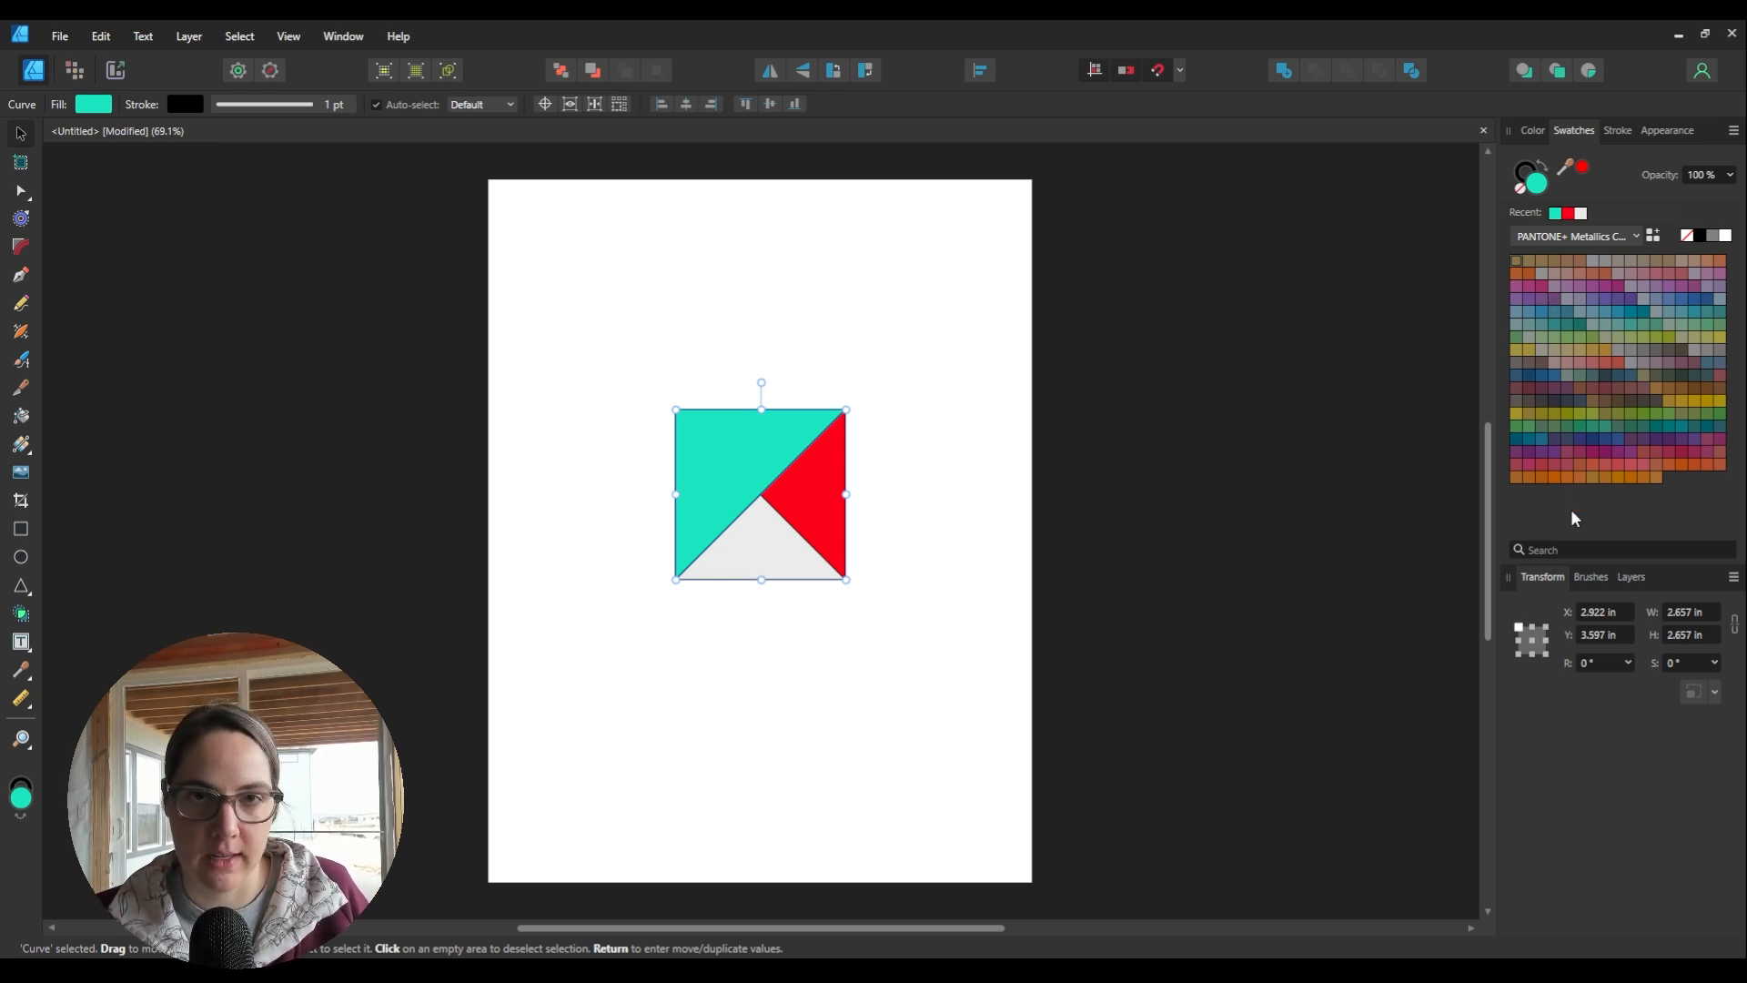
click(1056, 493)
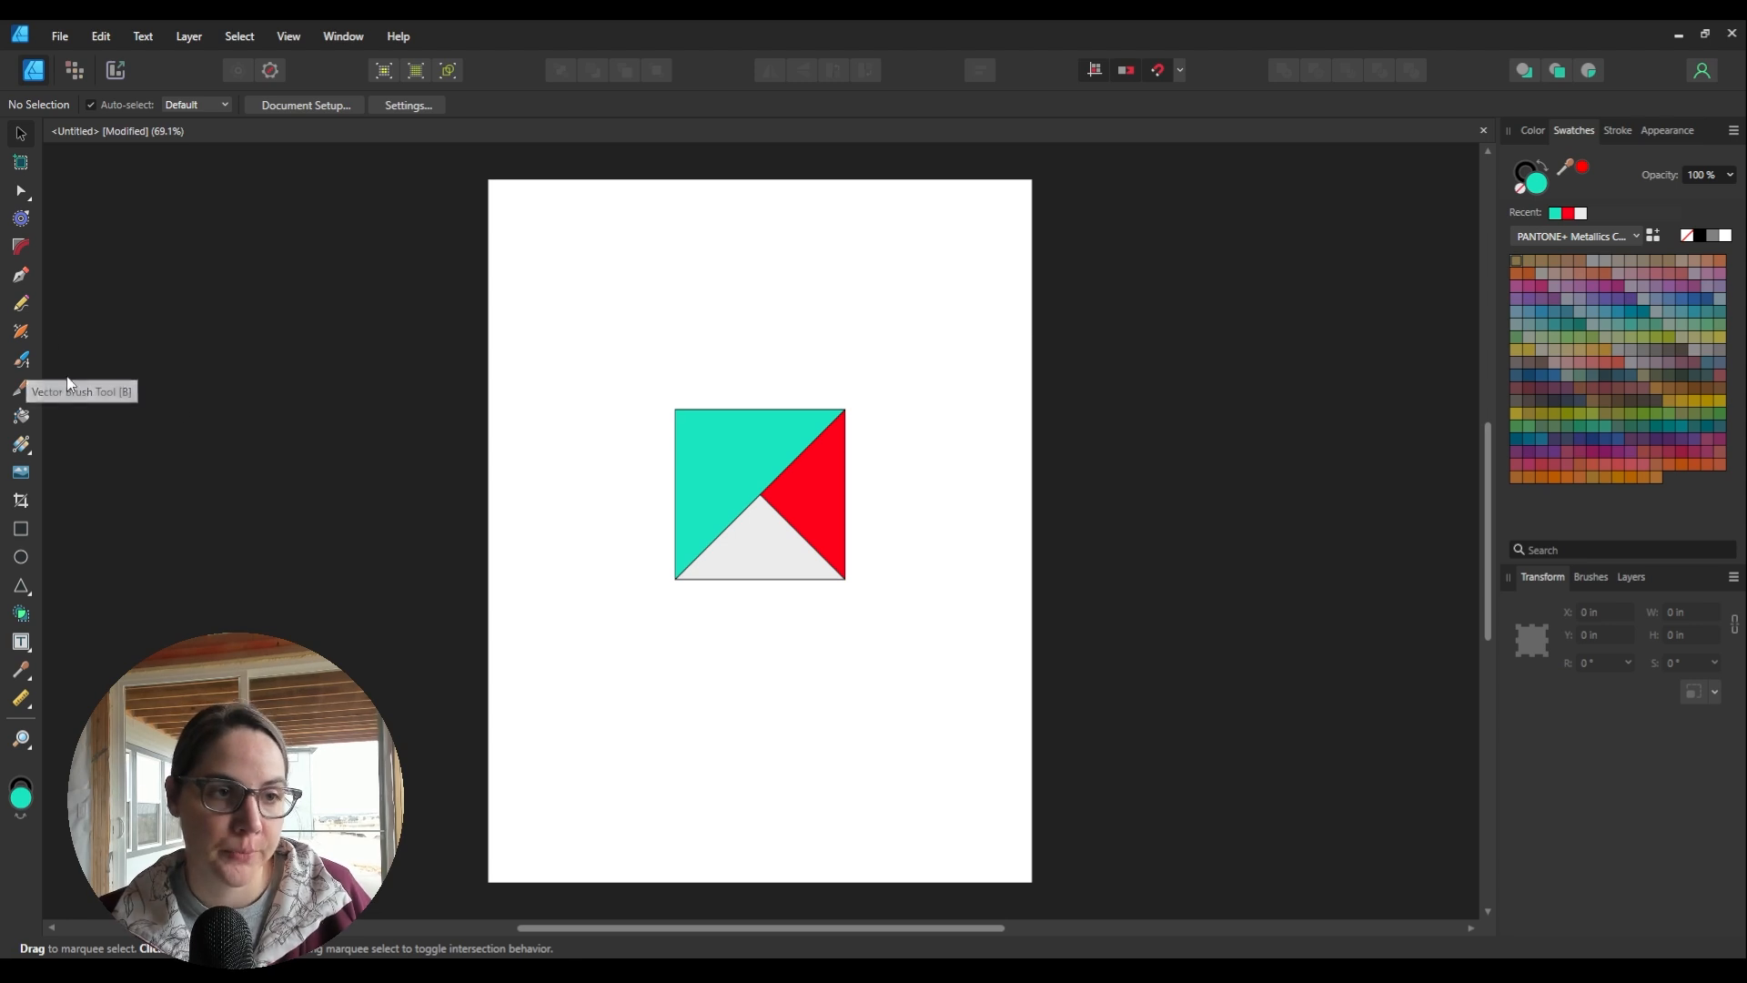
Step: Draw a vertical line the square's height just right of it, and select it
click(21, 275)
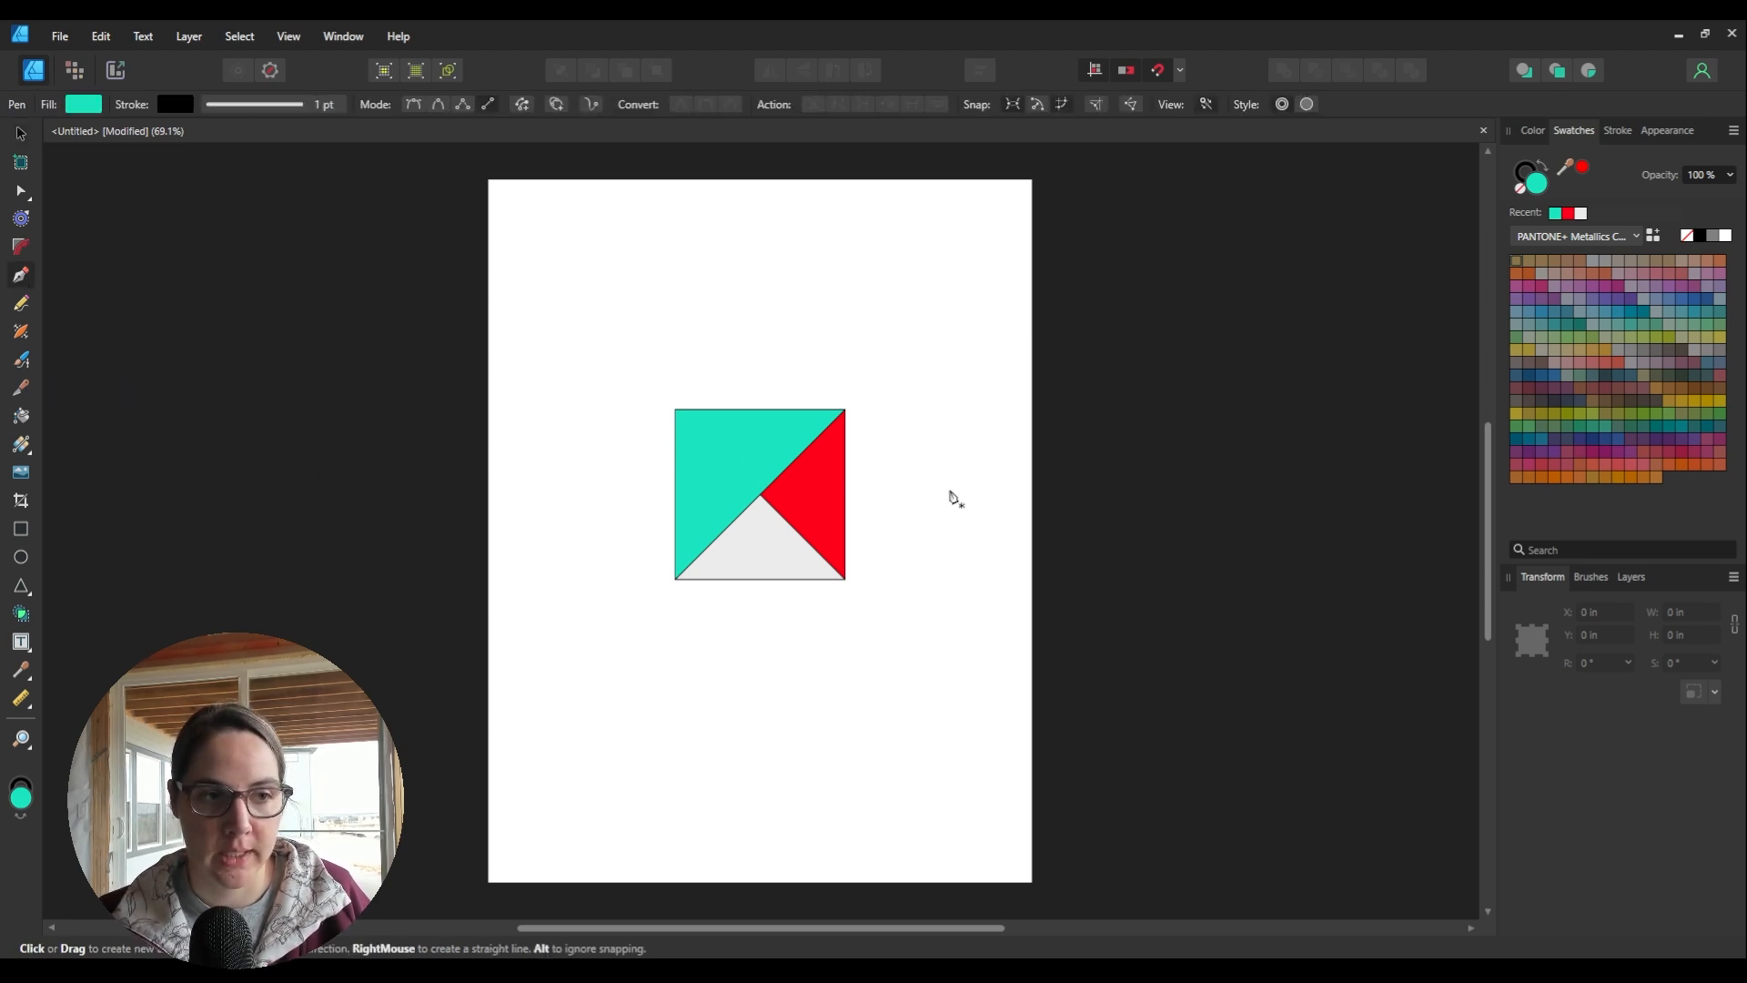
click(865, 410)
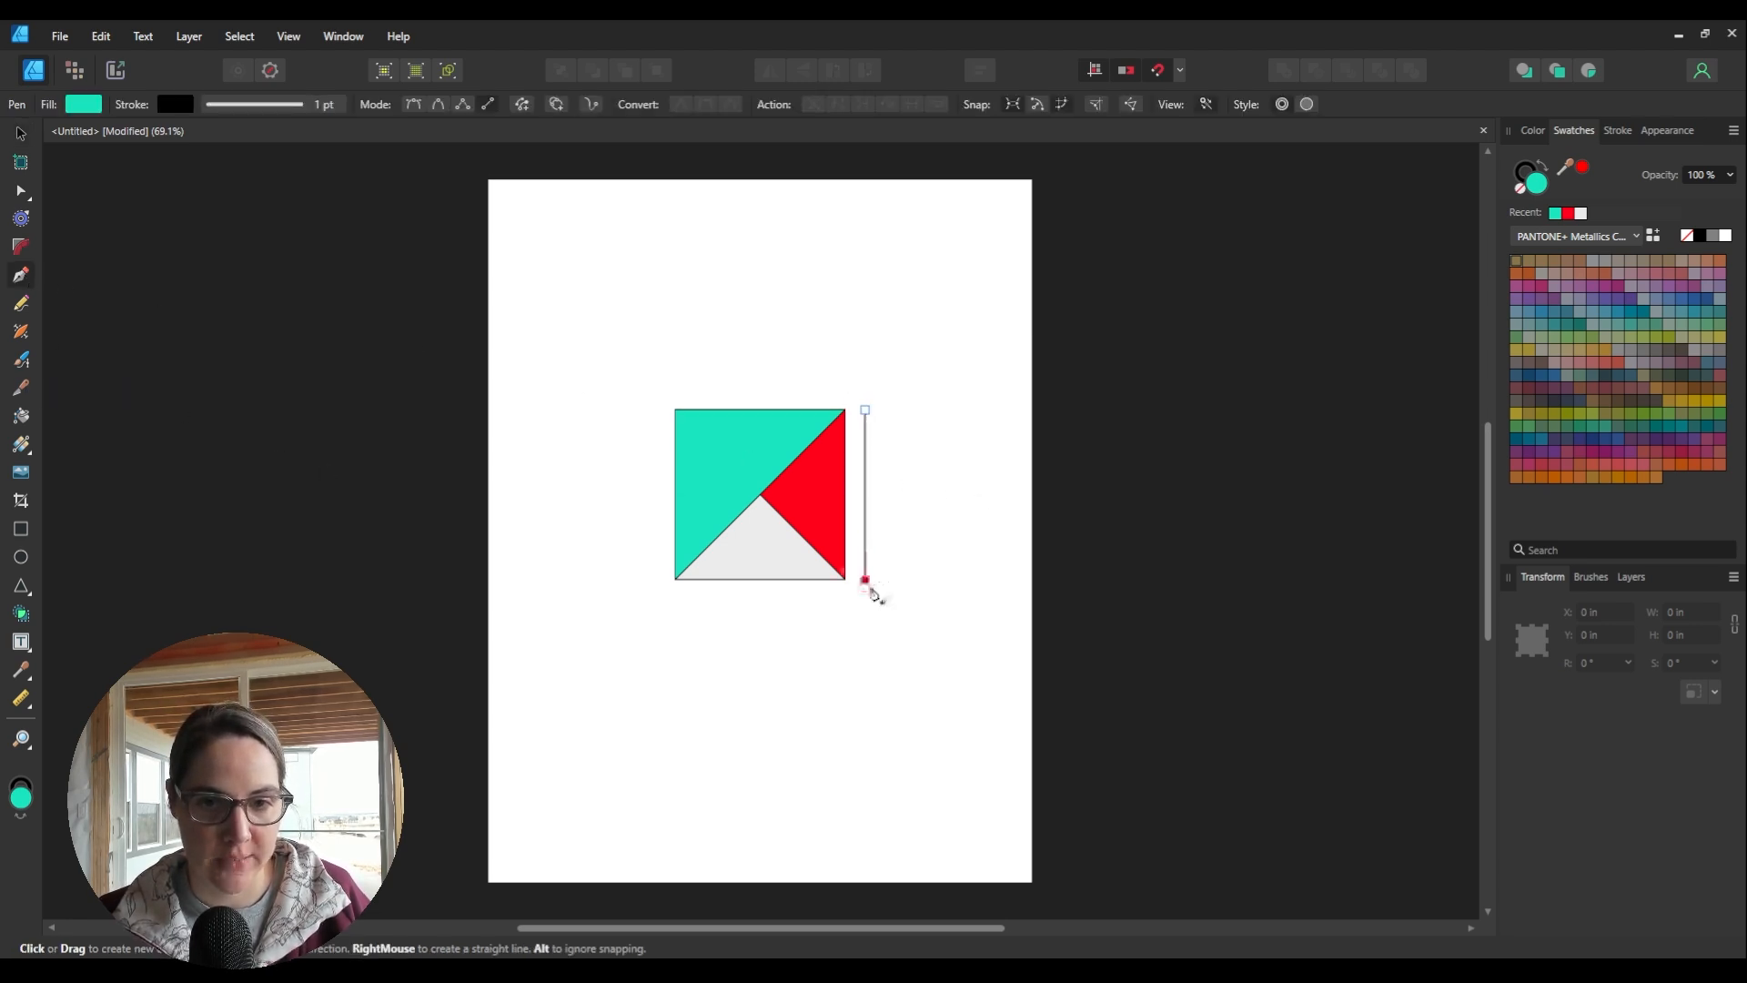
click(864, 579)
click(21, 133)
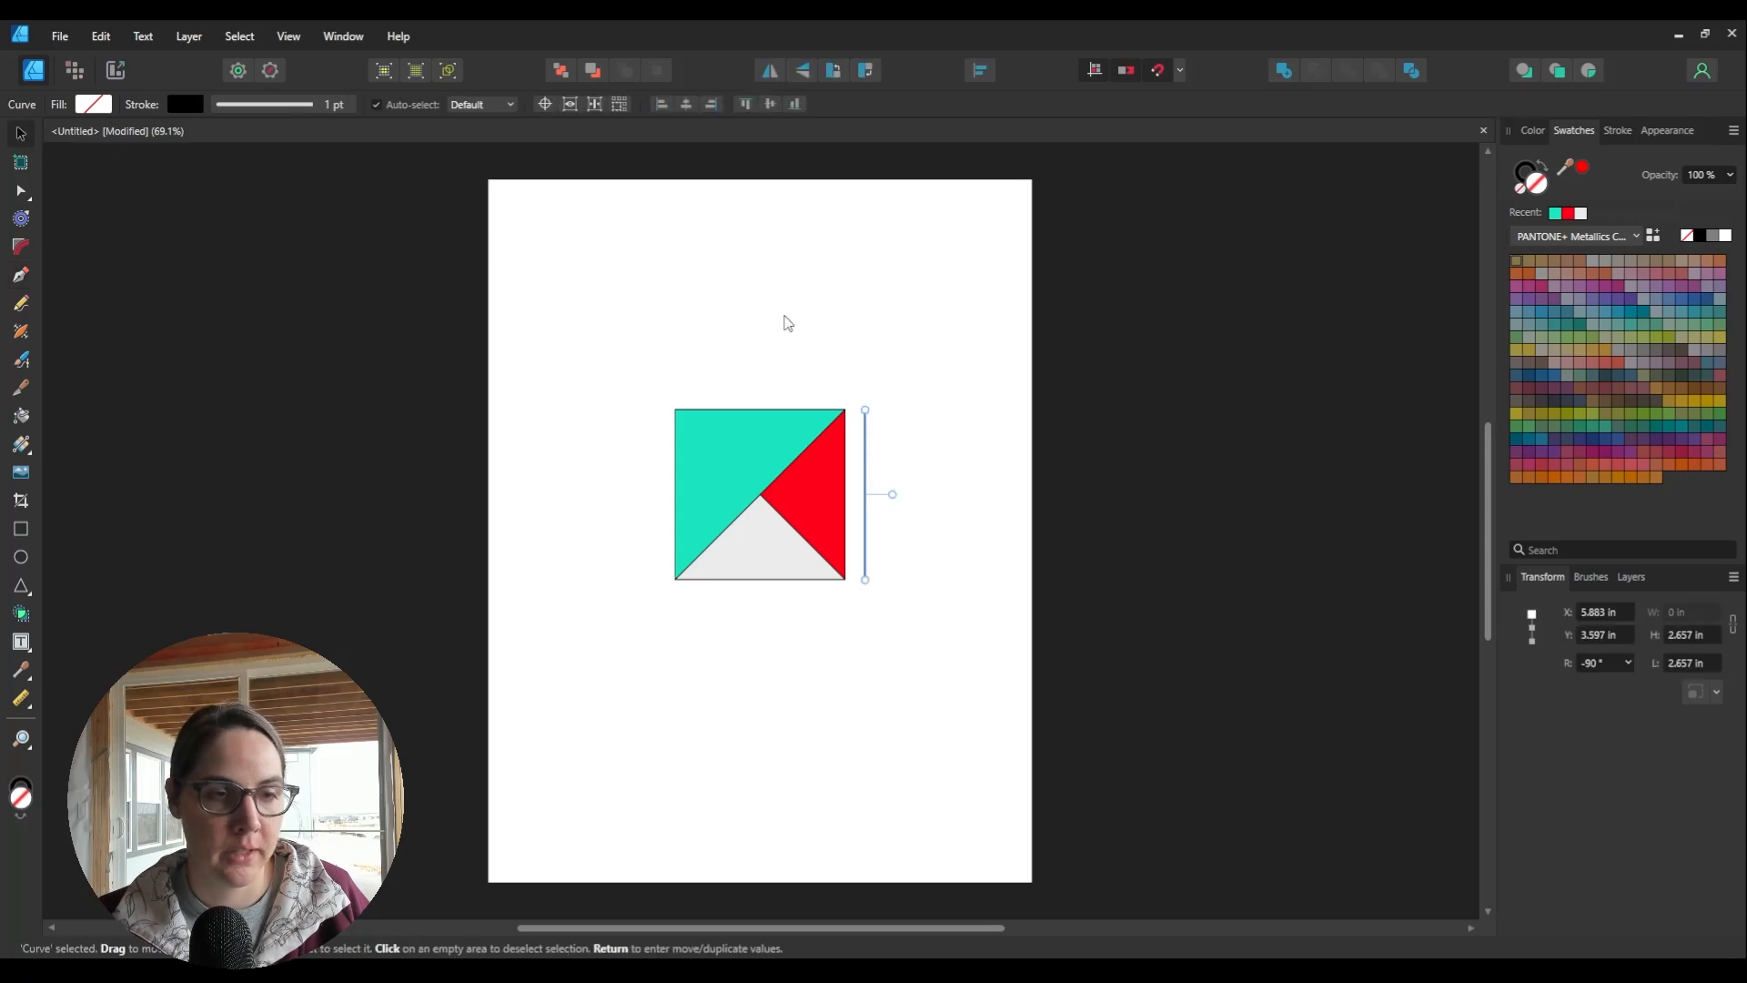
click(785, 320)
click(866, 429)
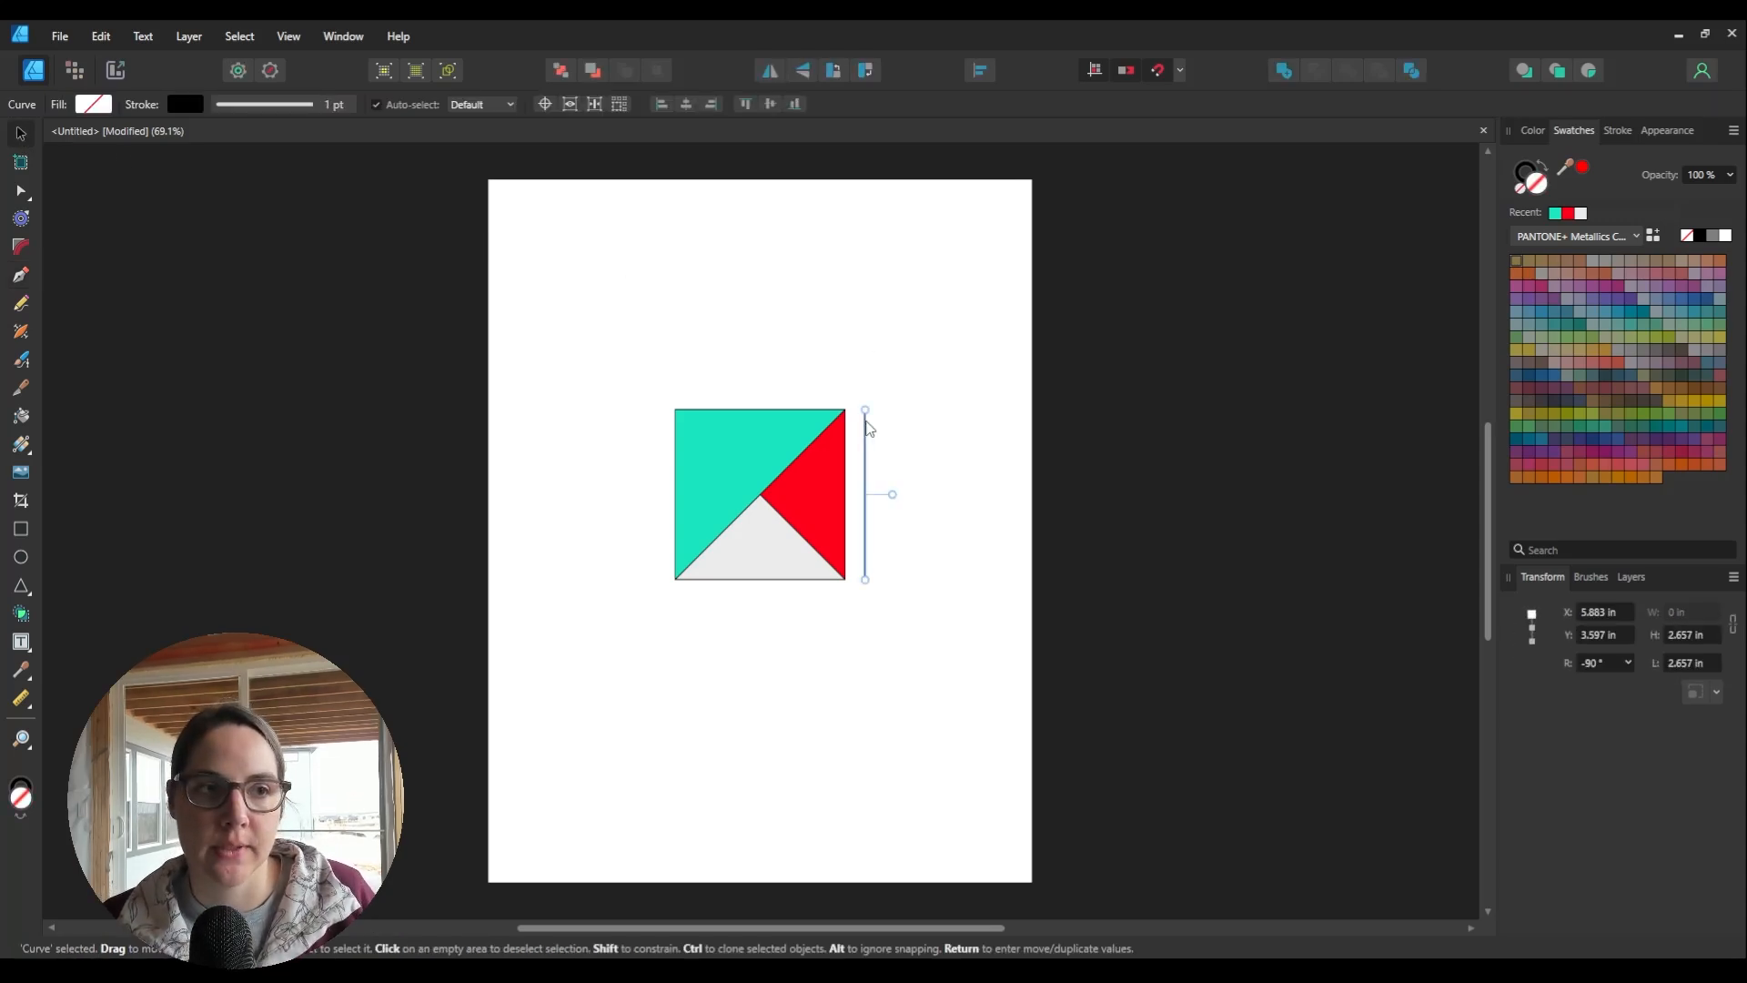
click(791, 387)
click(865, 482)
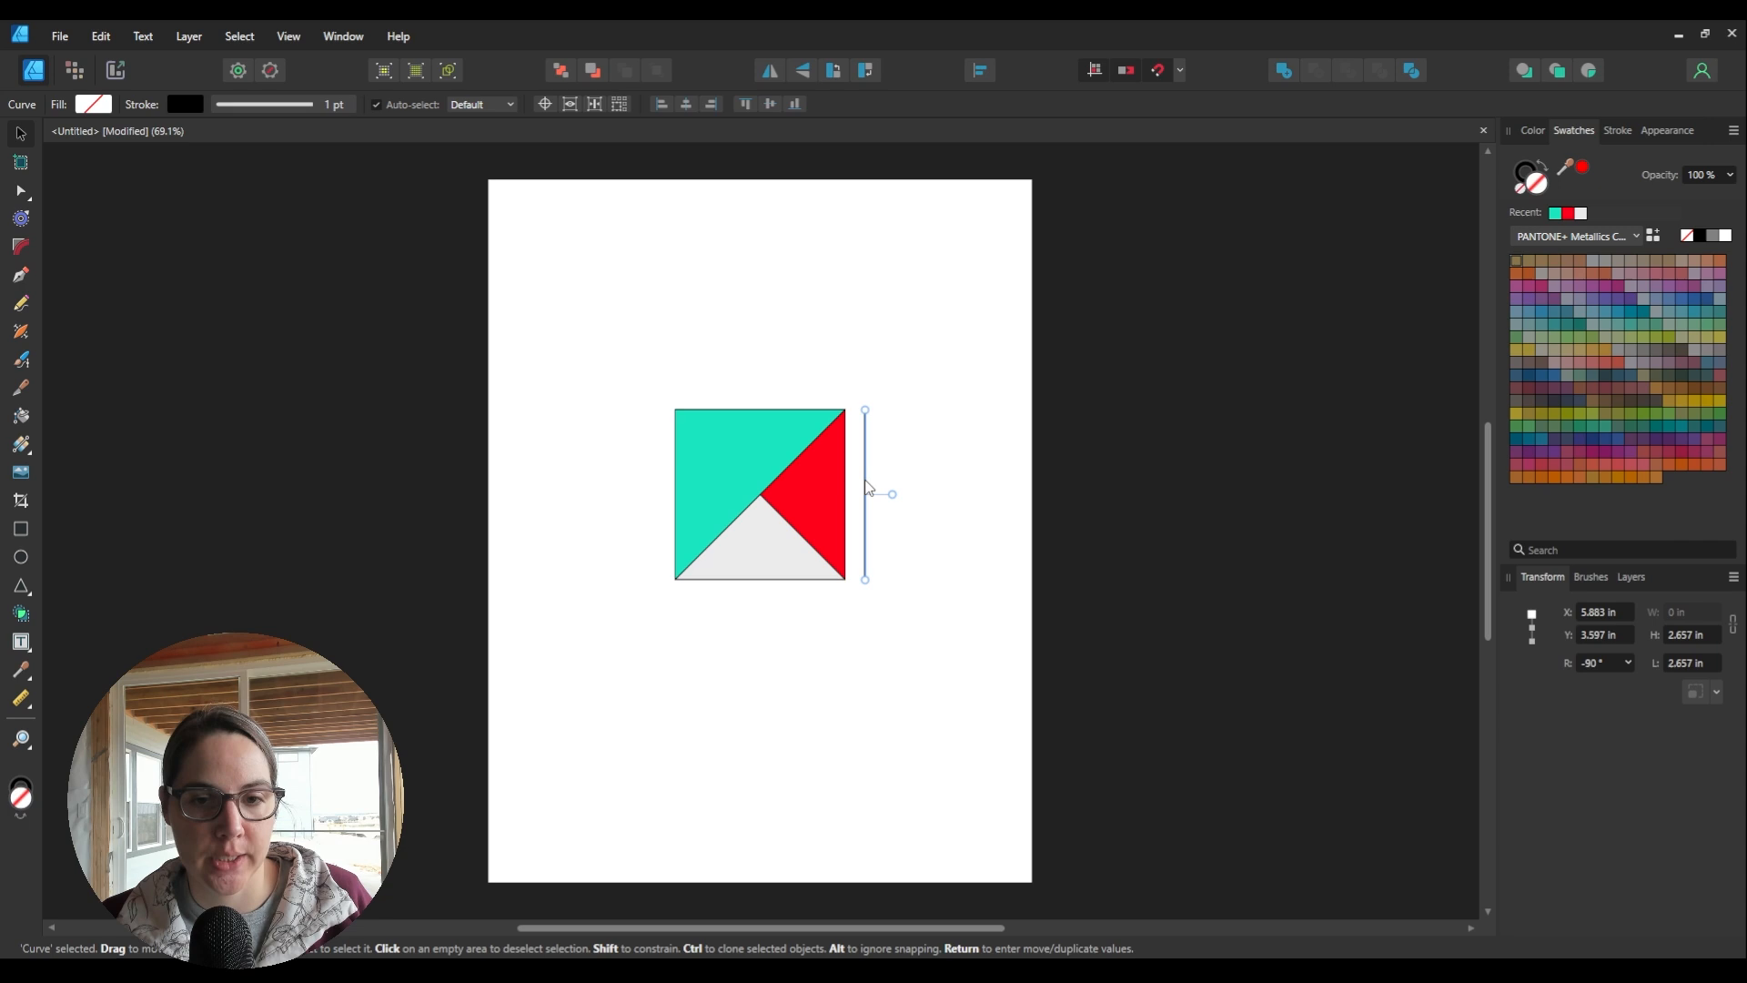
click(343, 105)
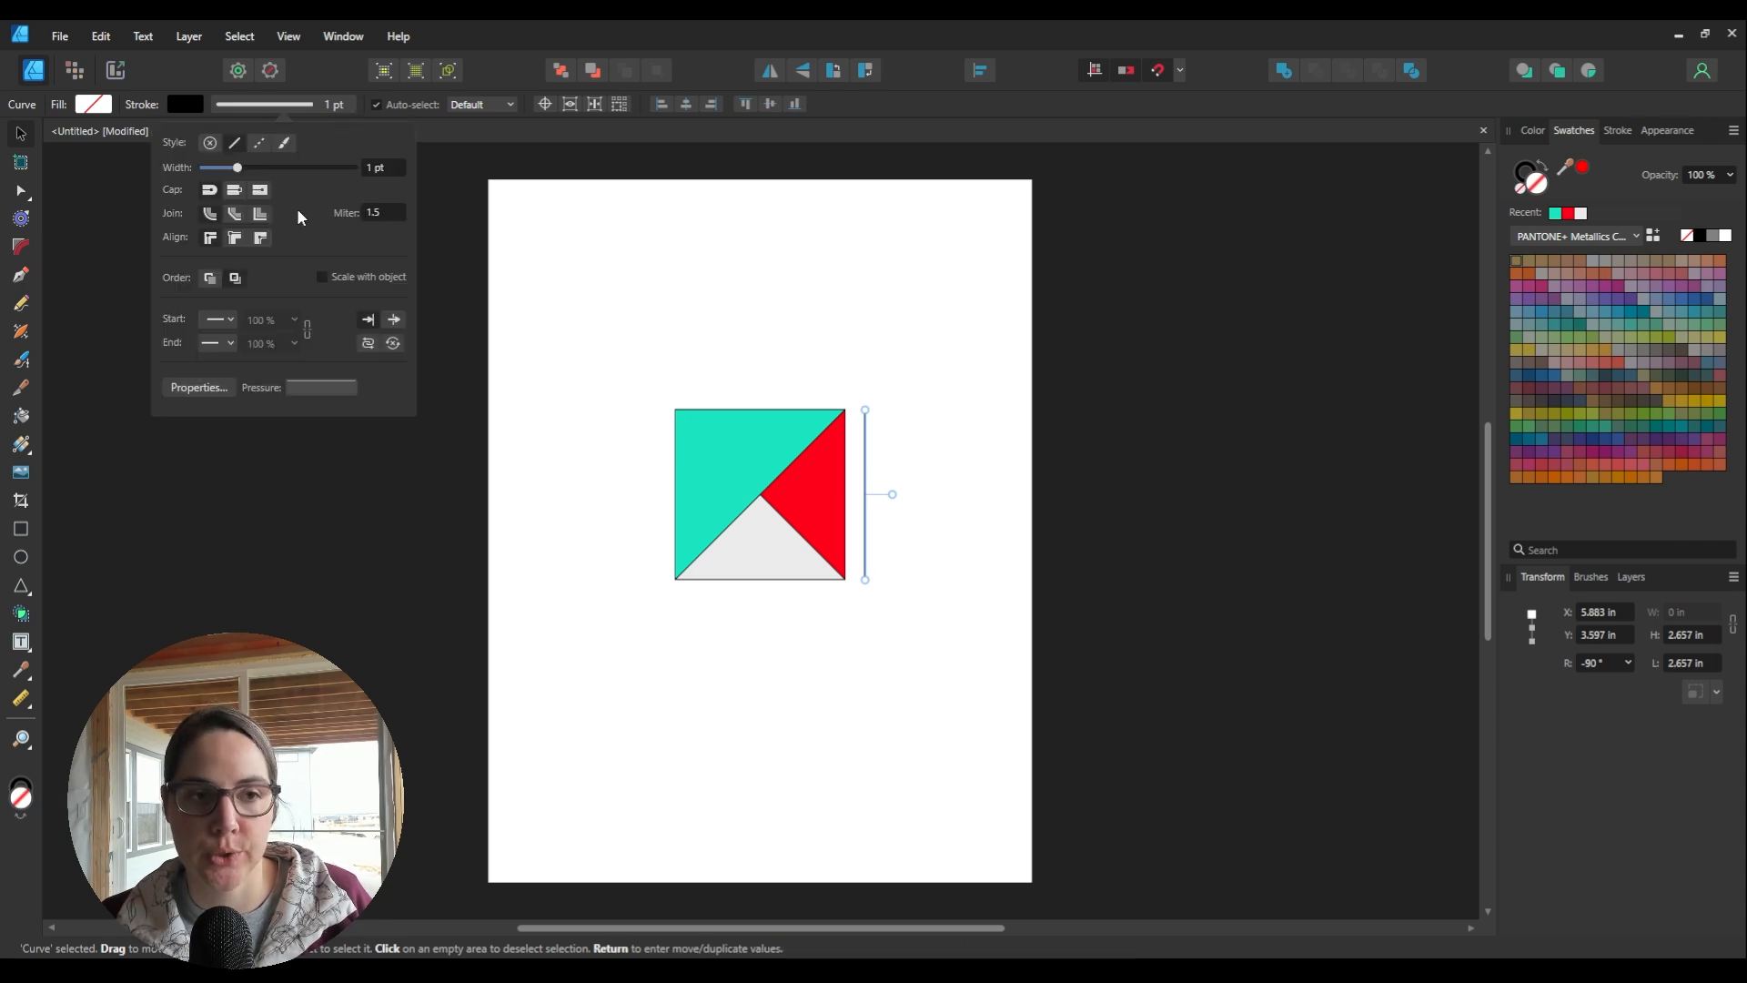
Step: Give the vertical line curved arrowheads at both its start and end
click(220, 324)
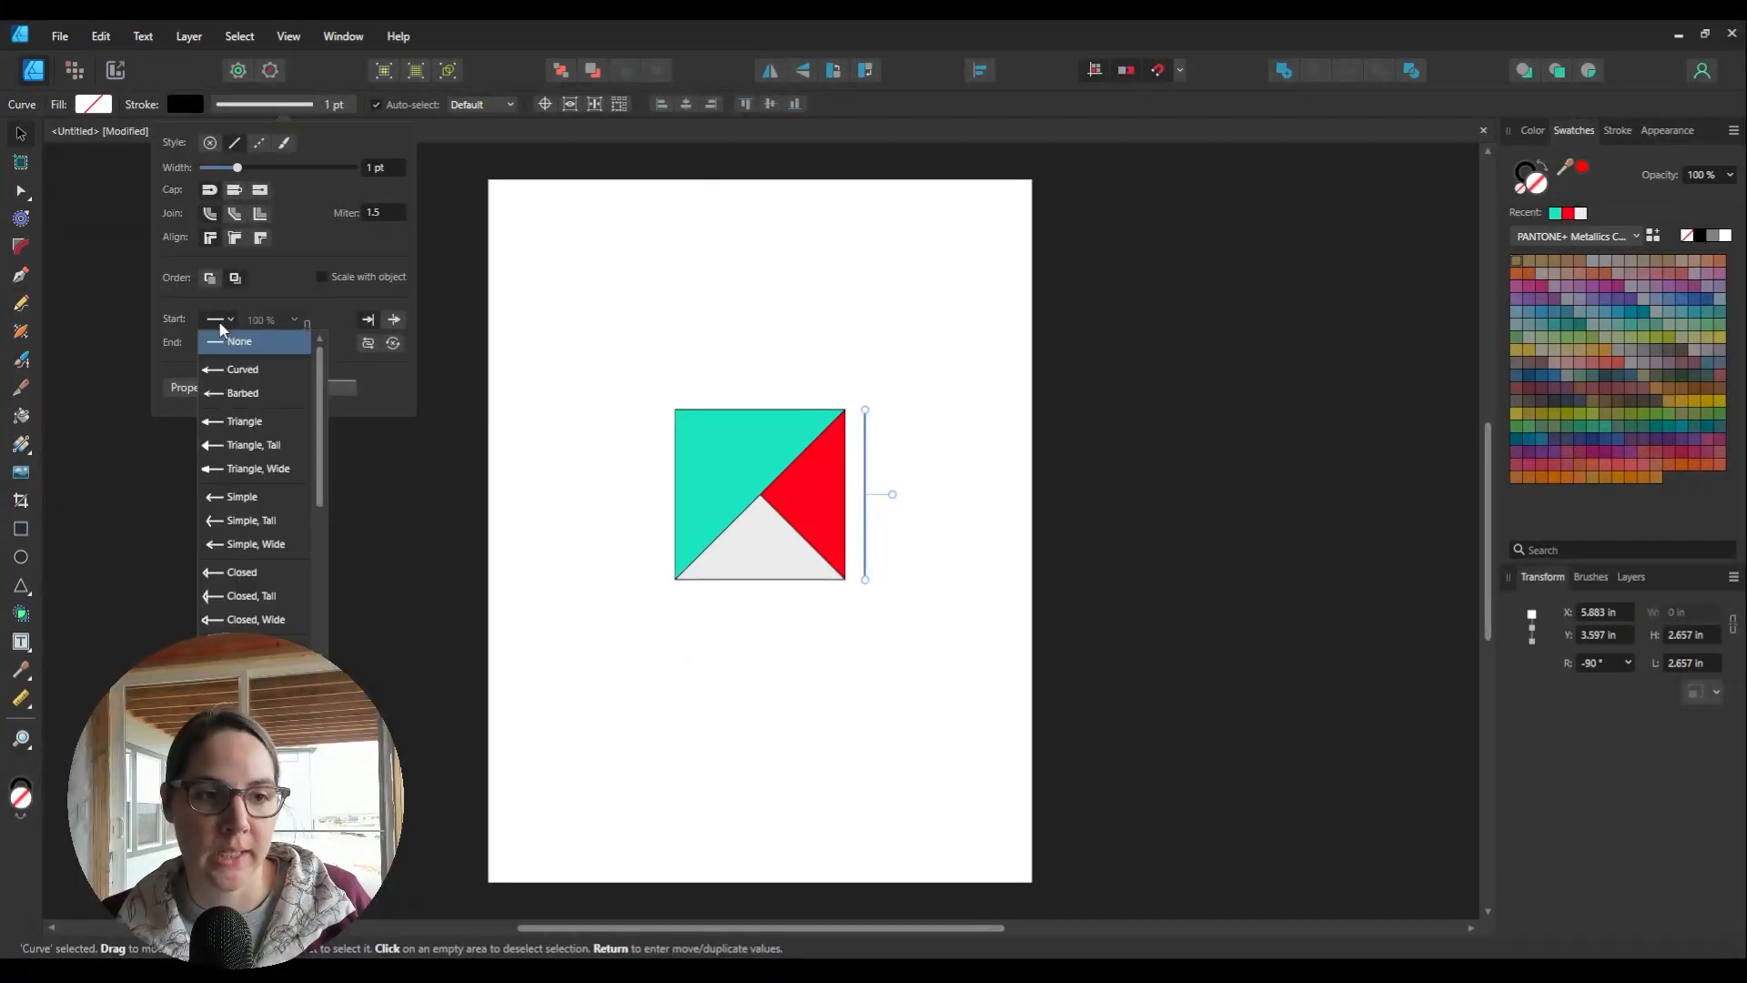
click(244, 371)
click(230, 346)
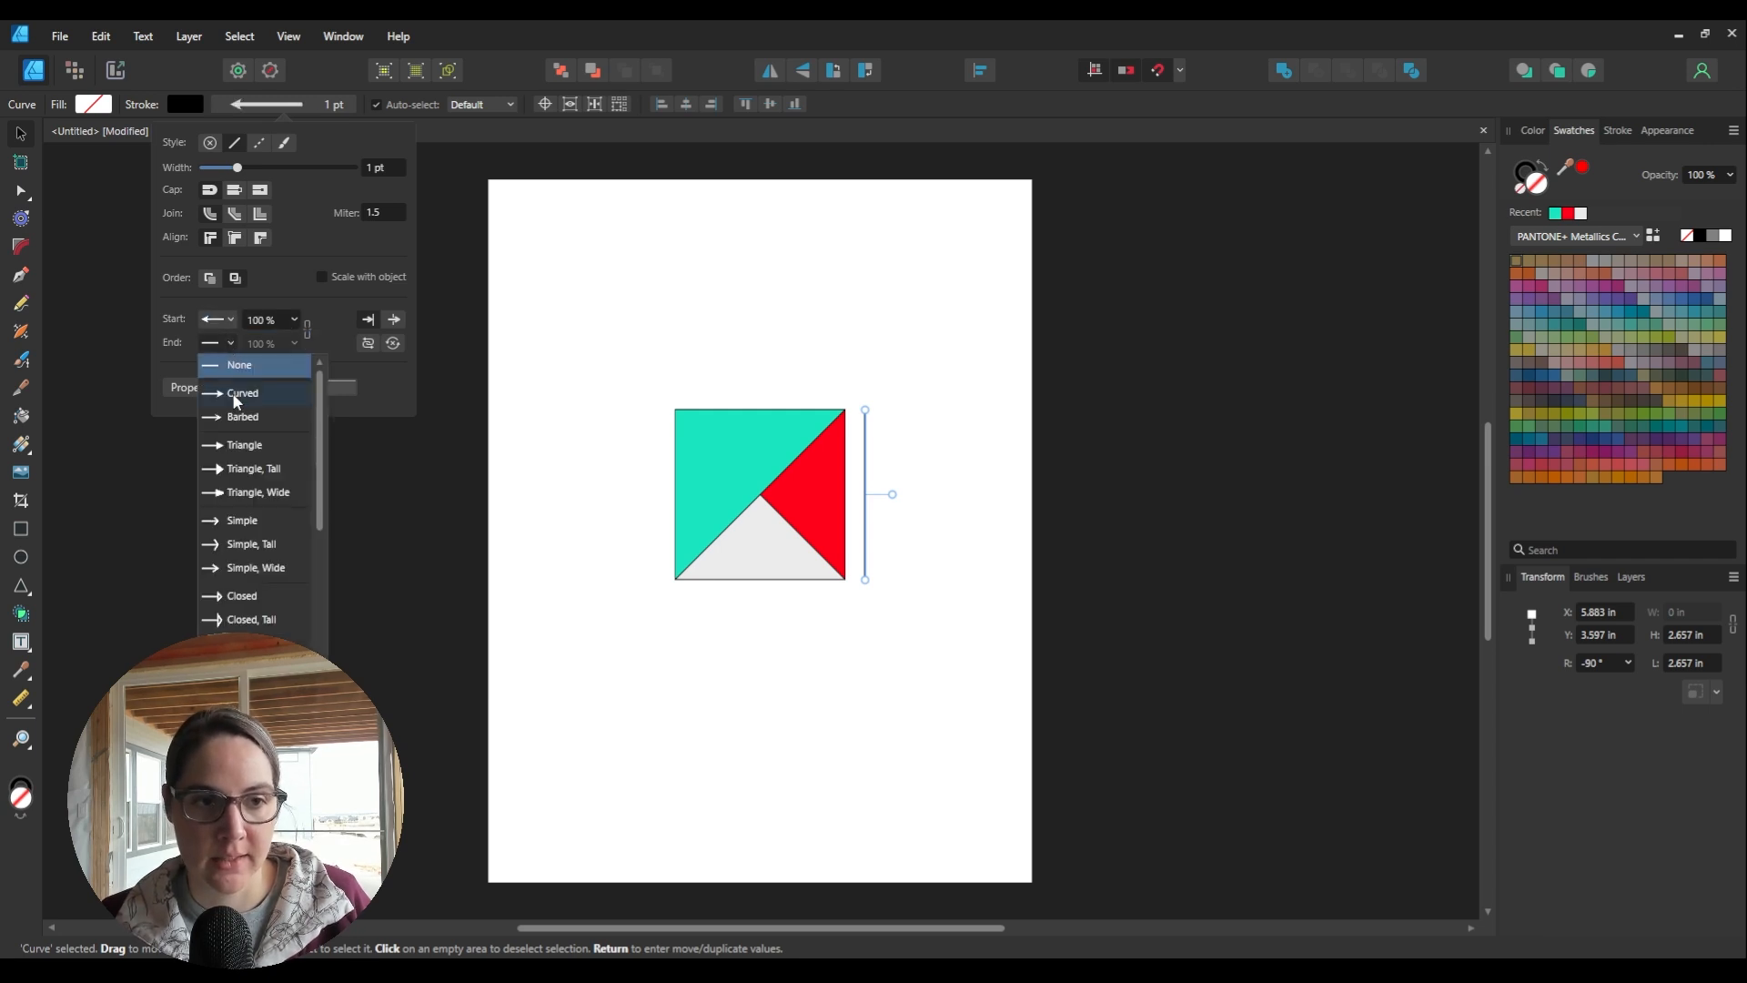
click(236, 401)
click(939, 534)
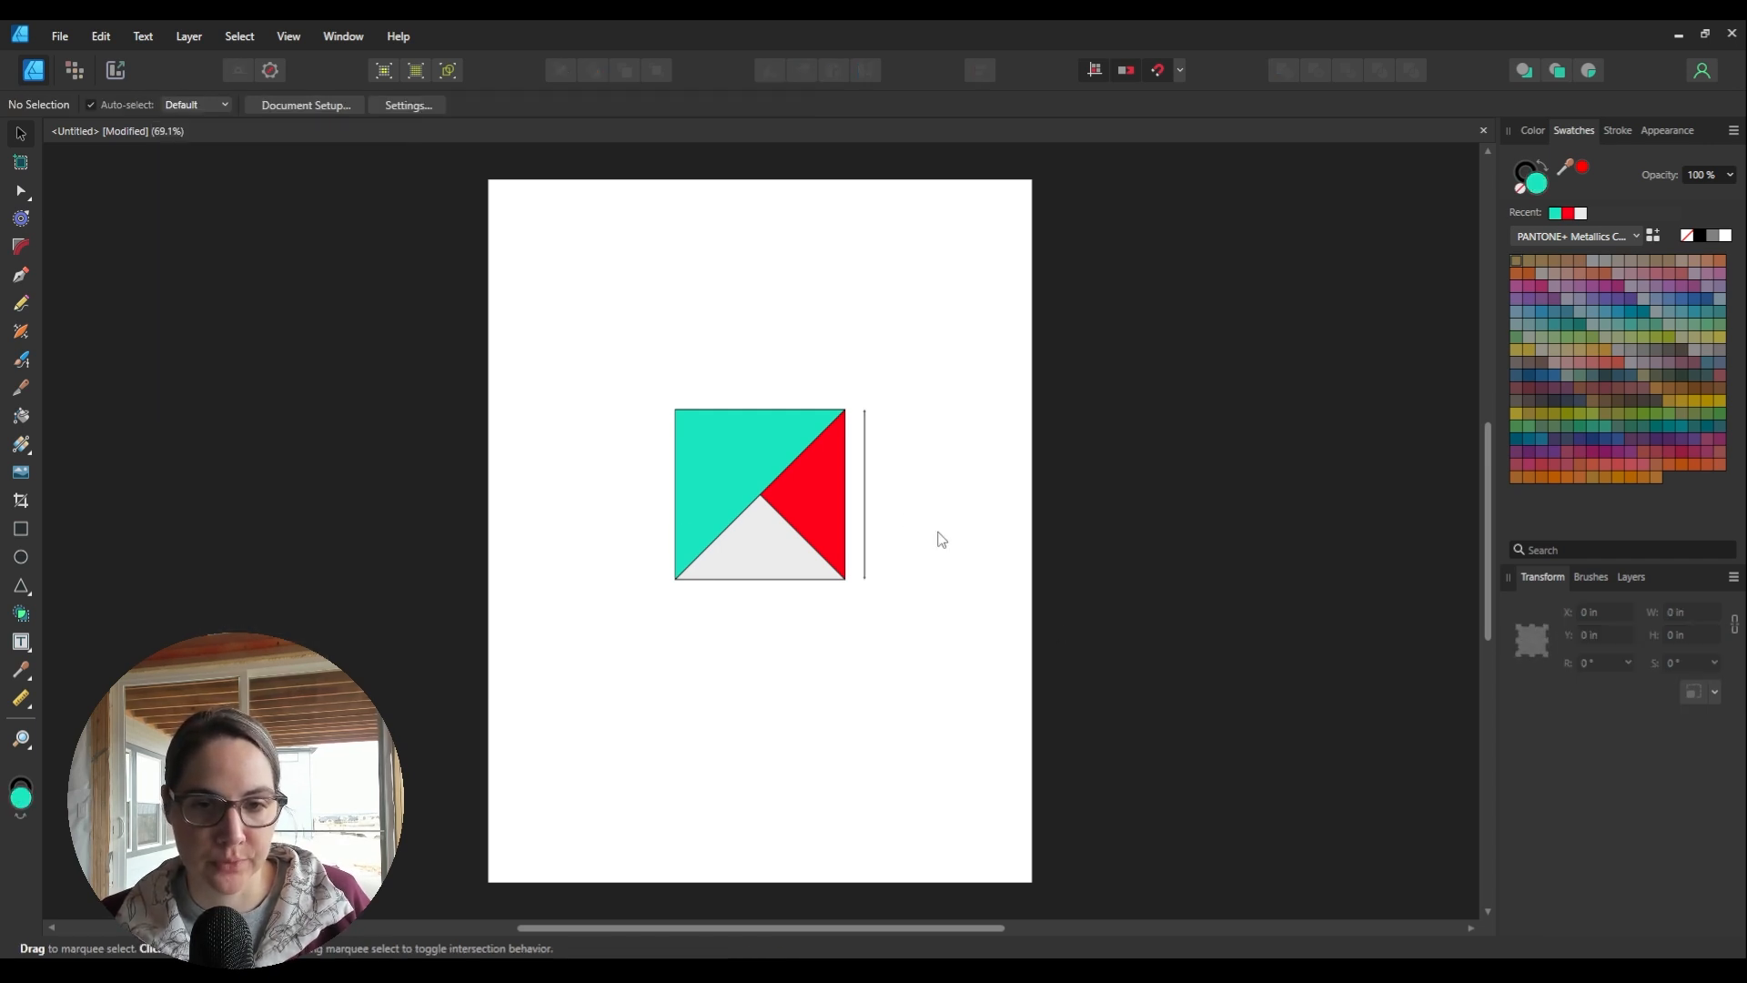
Step: Enlarge the line's start and end arrowheads to 300 % in the stroke settings
click(863, 487)
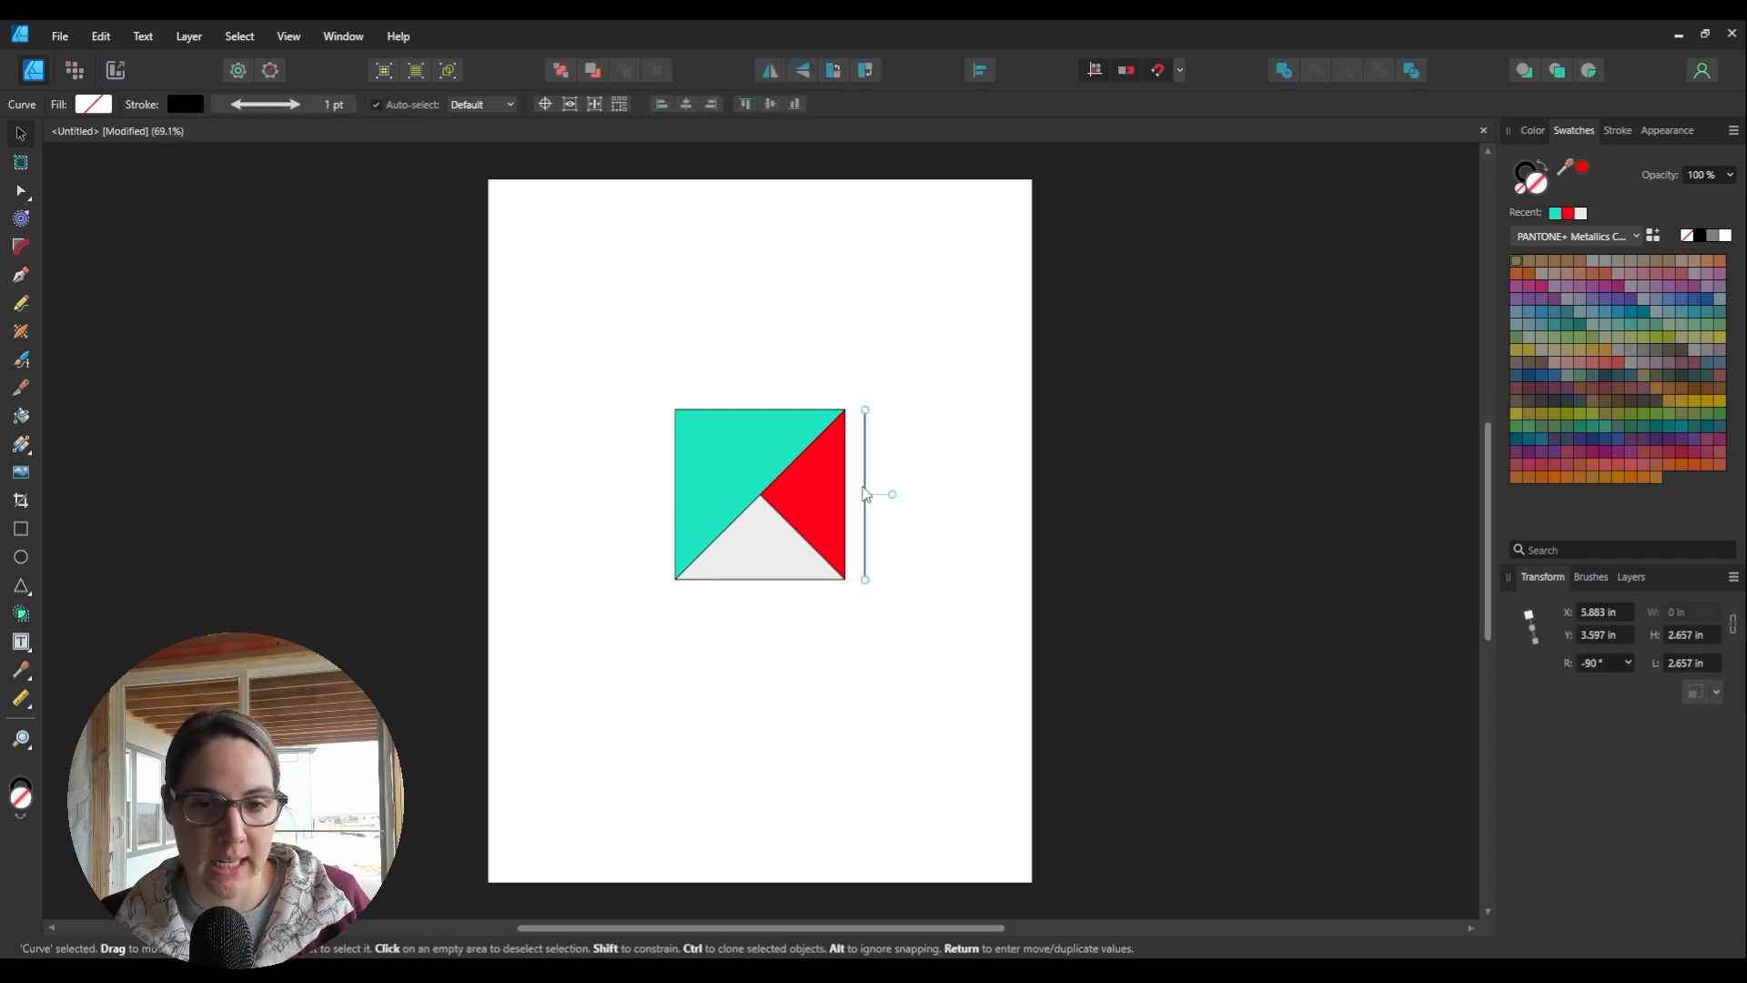
click(328, 107)
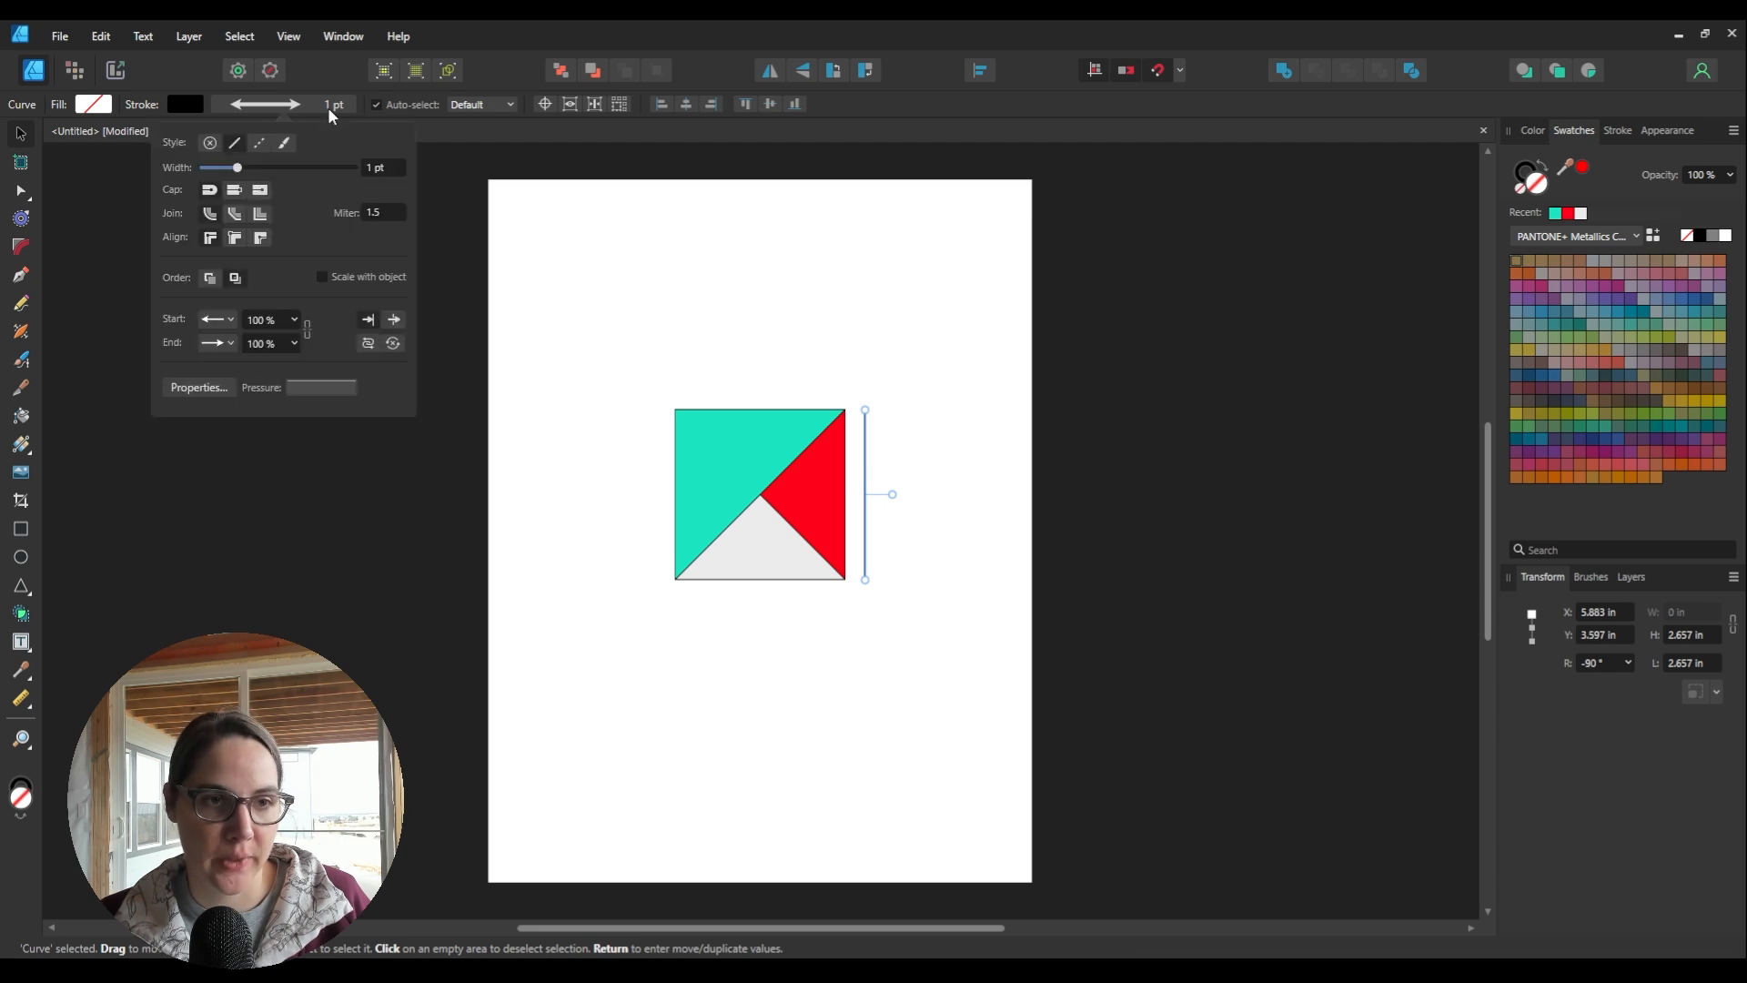
click(275, 320)
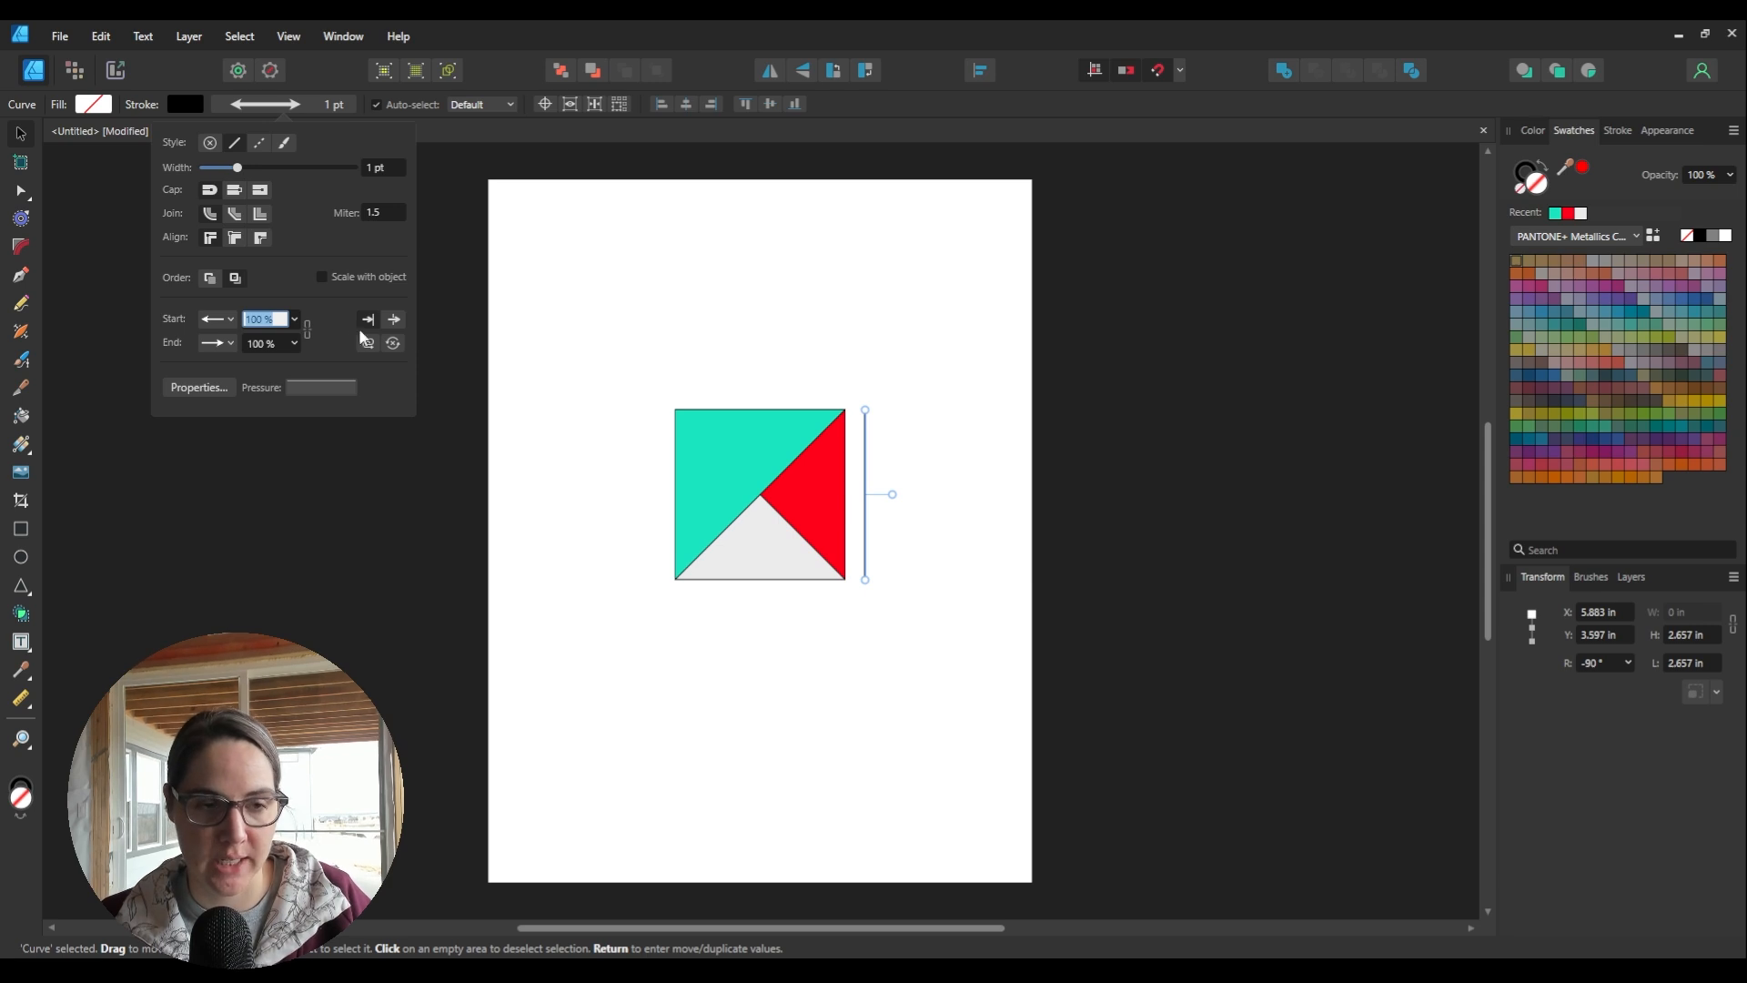
text(300)
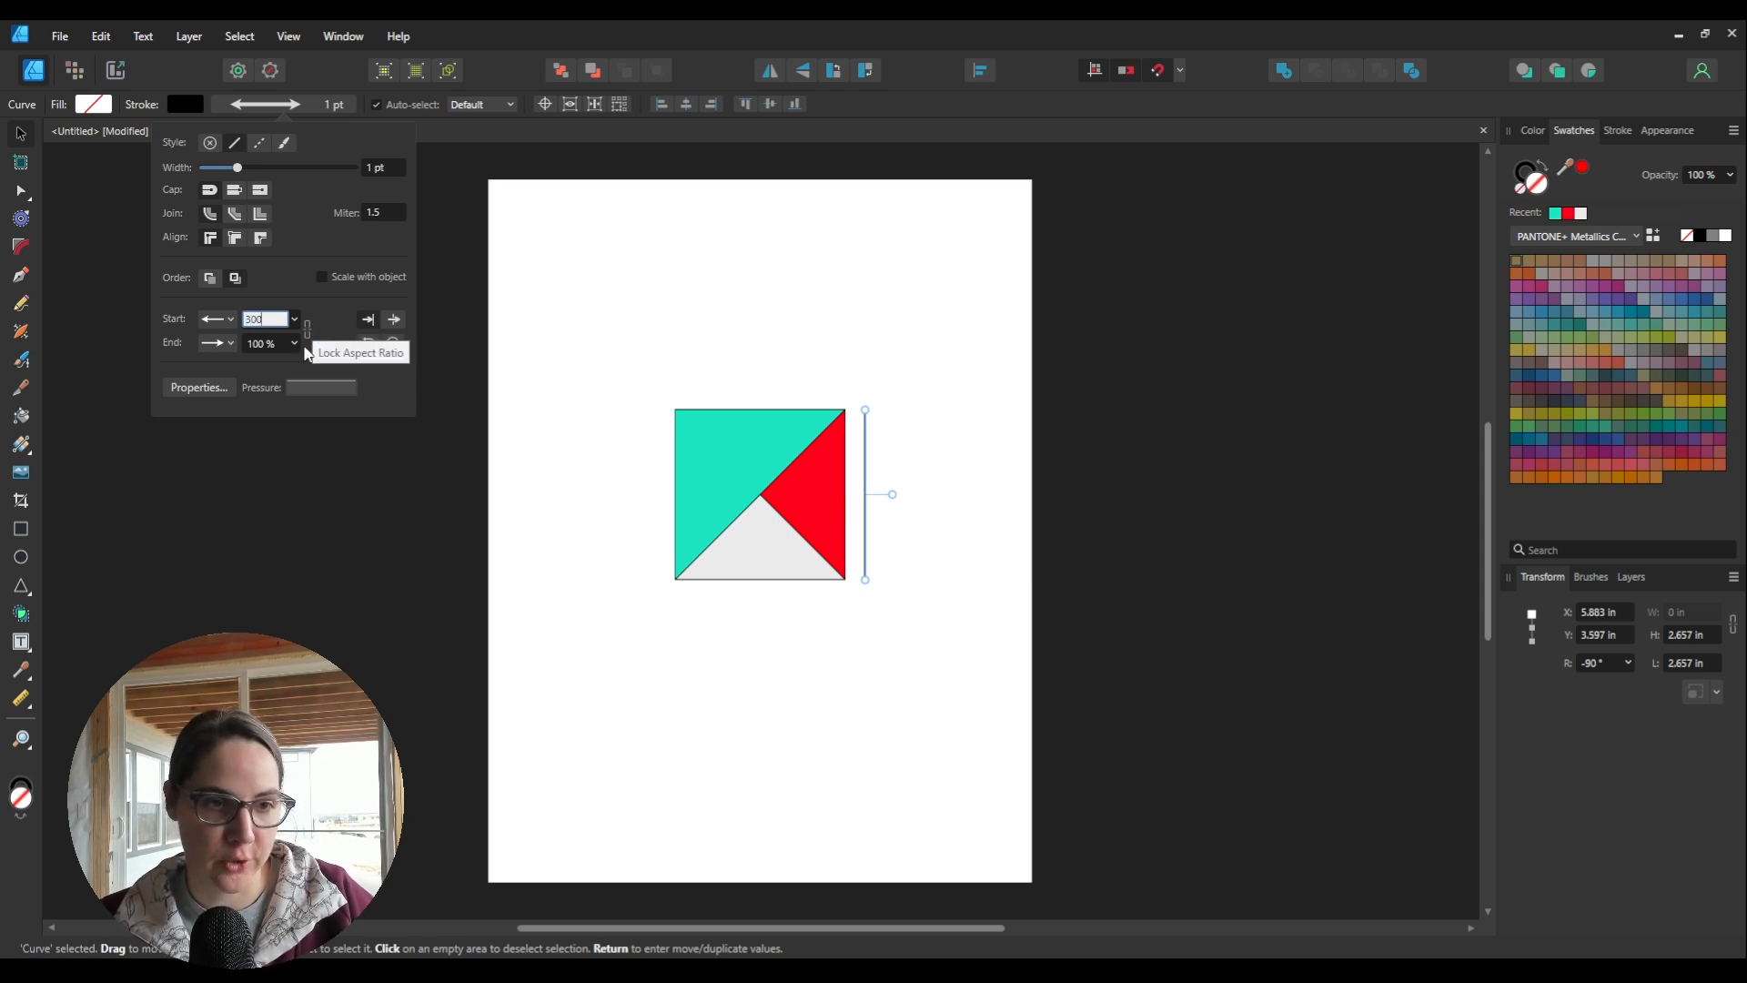
click(270, 344)
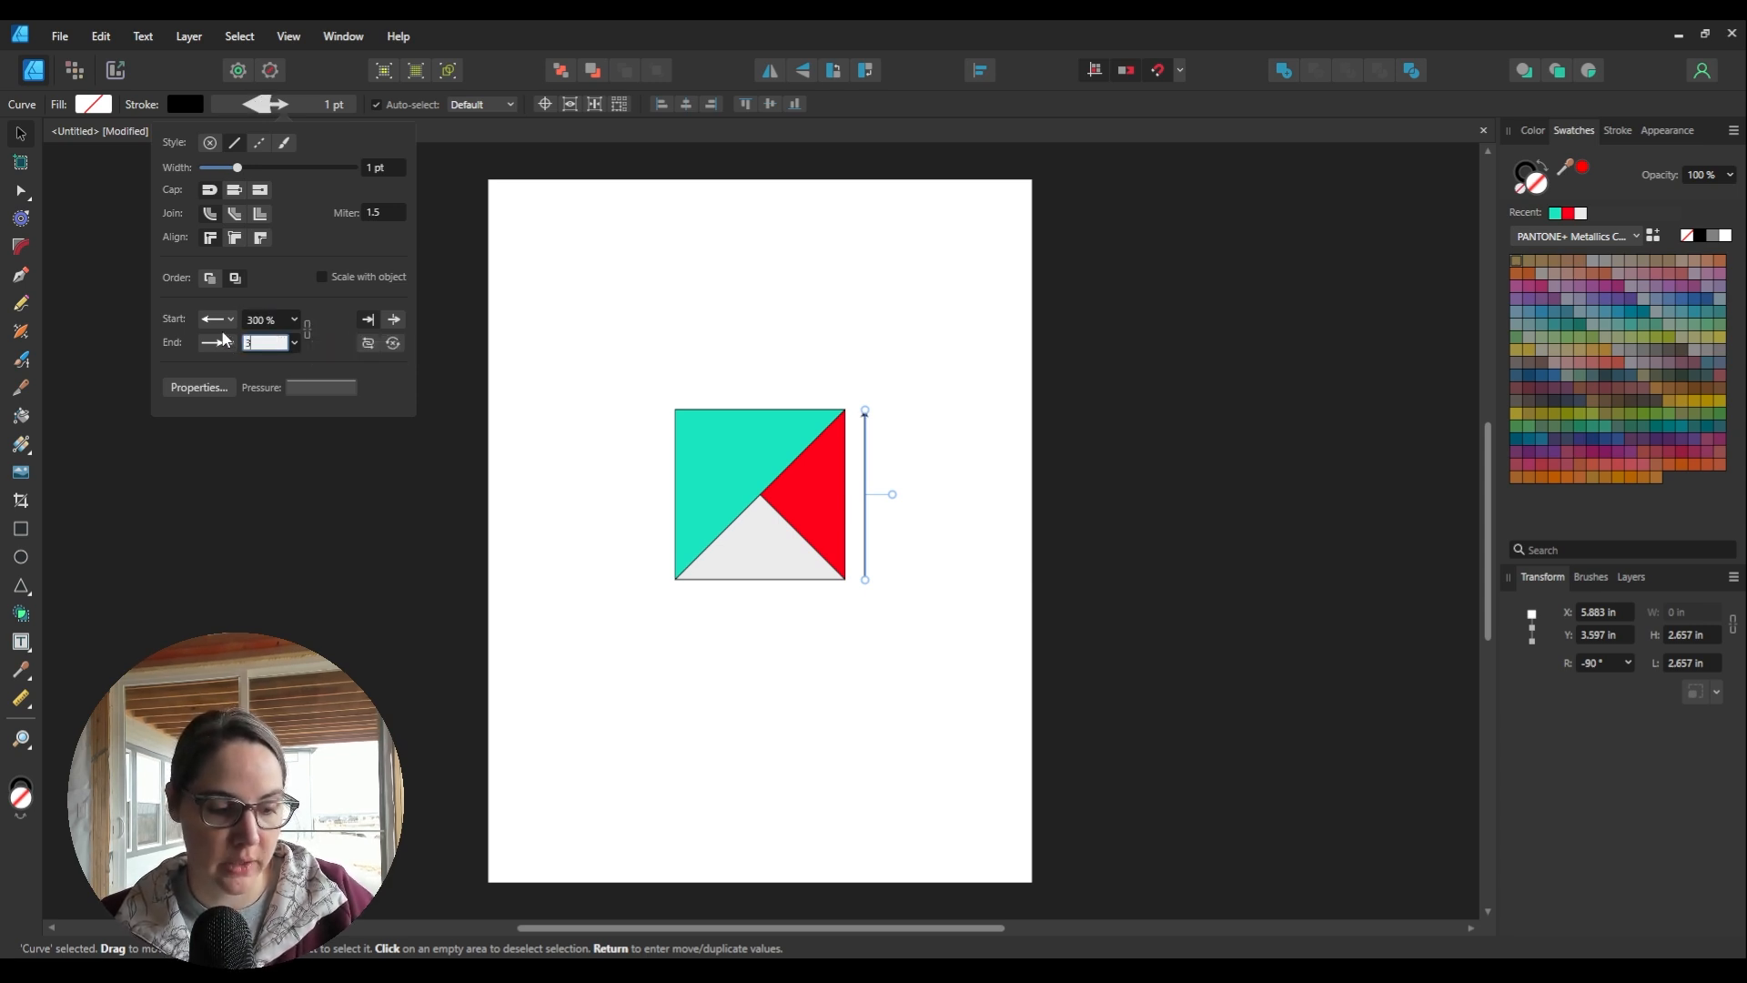
click(917, 438)
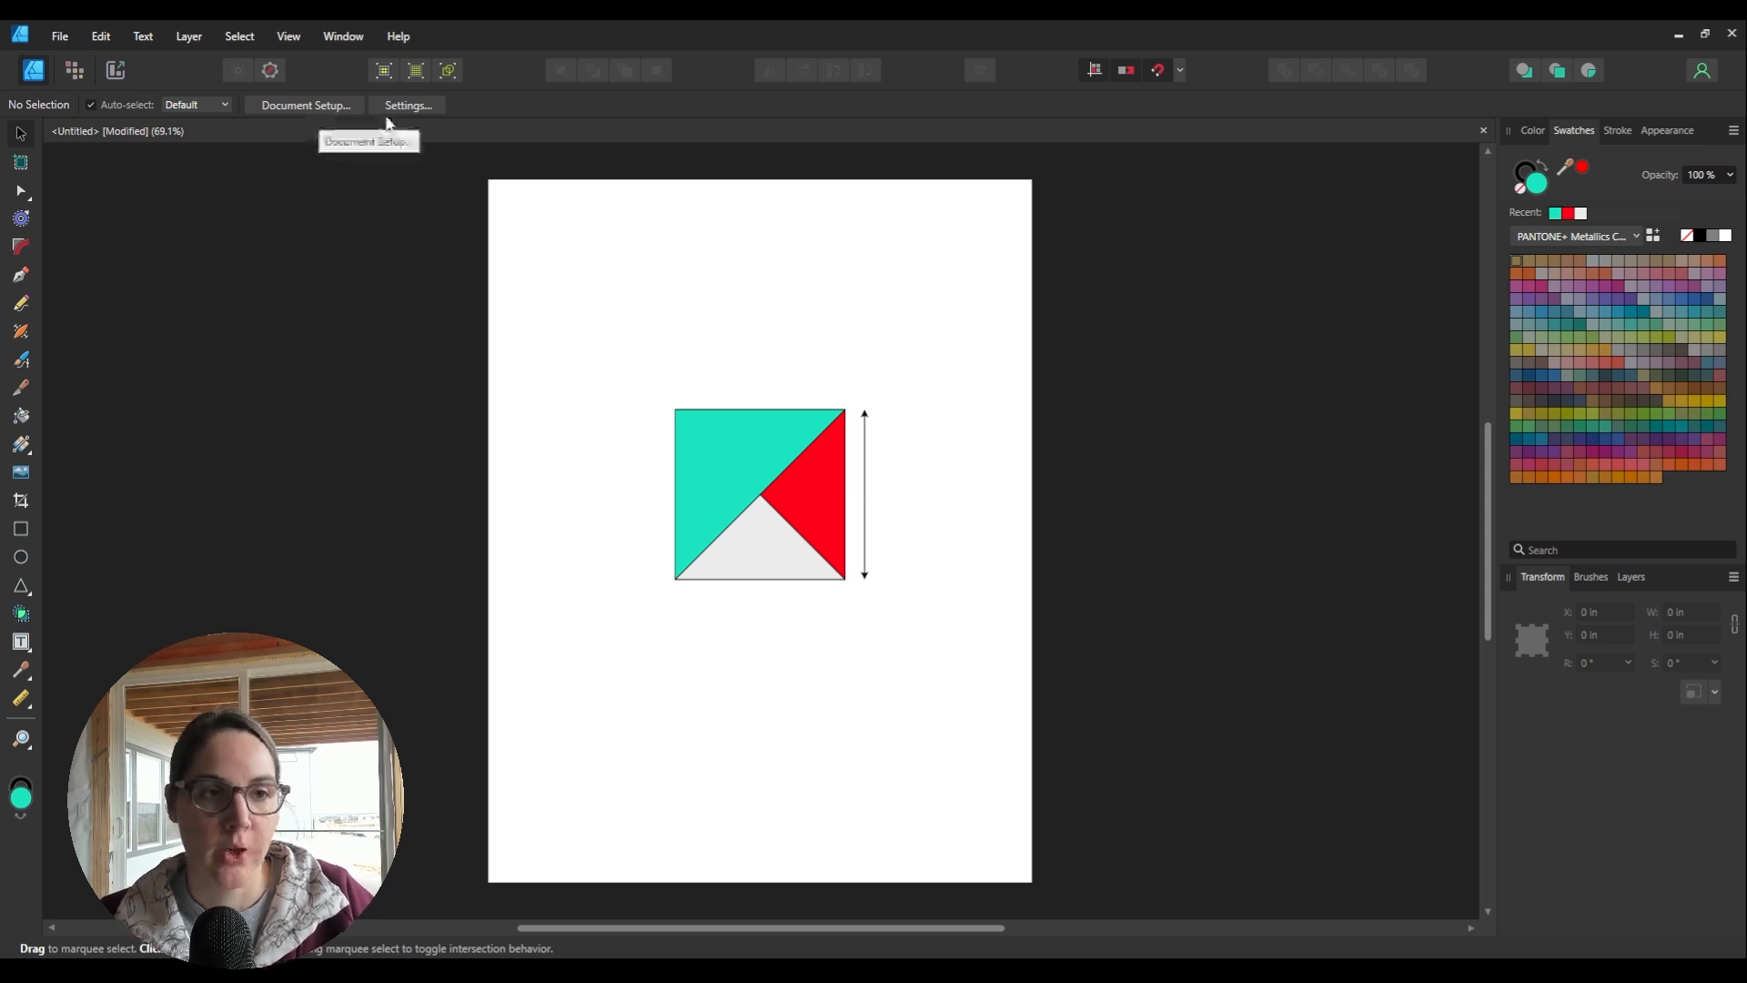
click(864, 464)
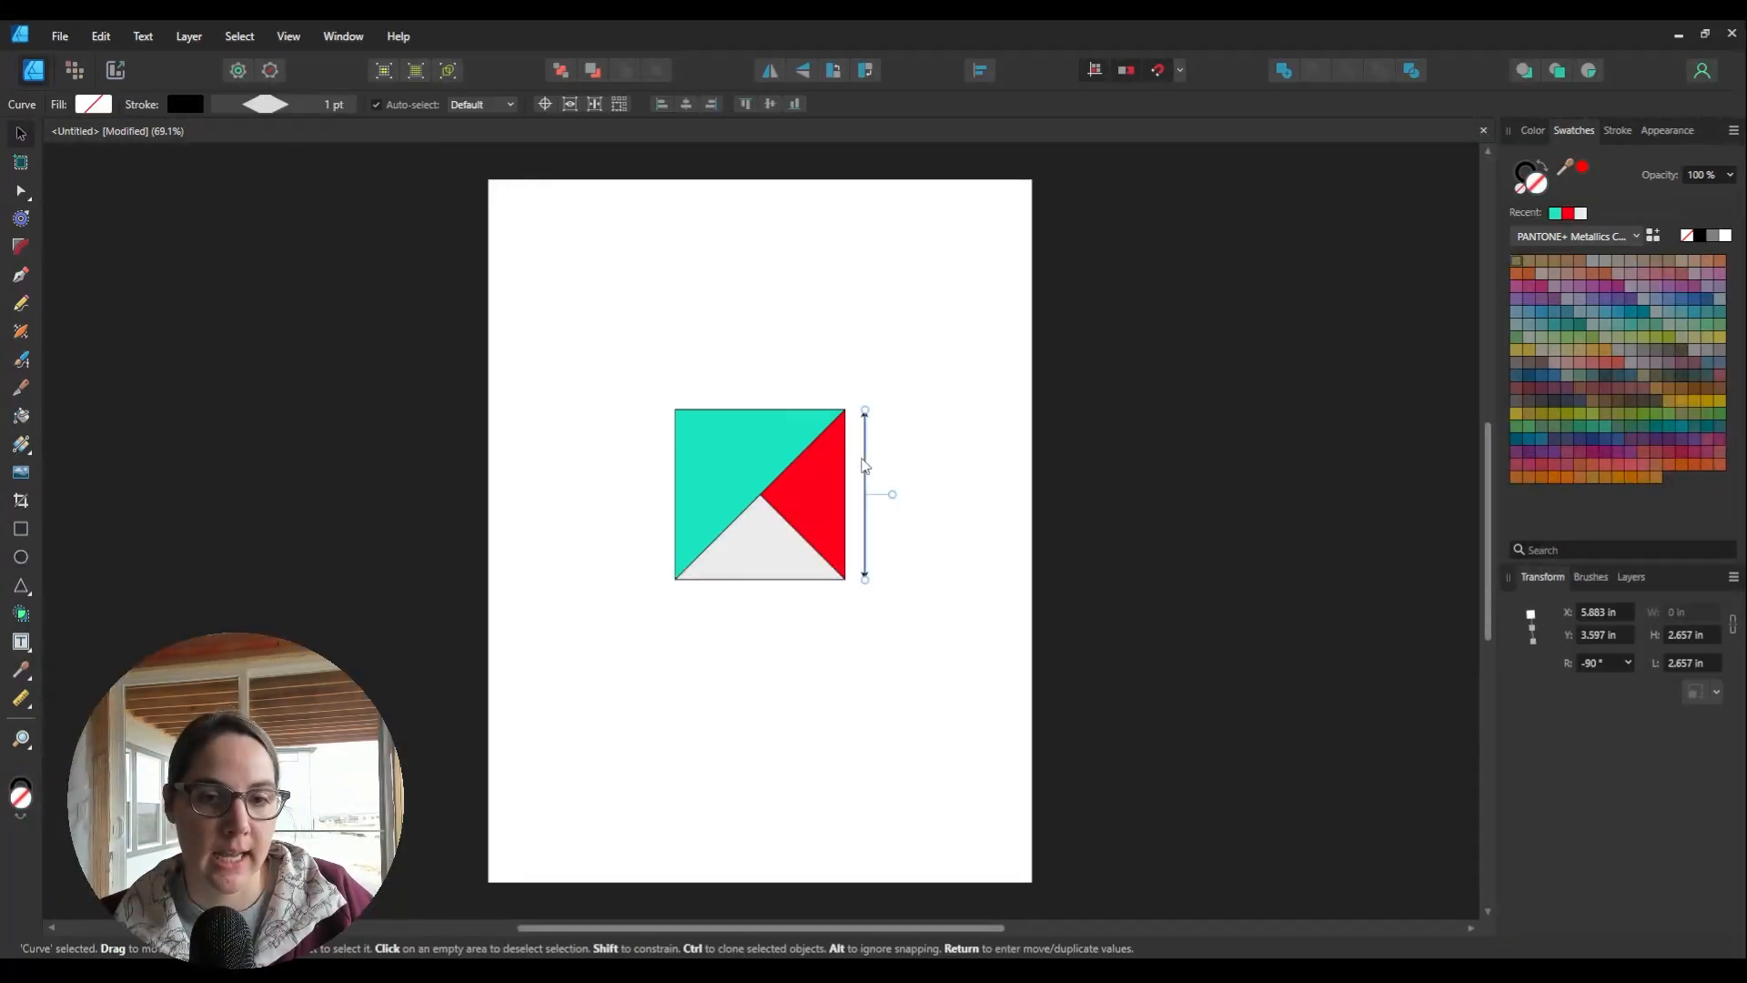
click(332, 107)
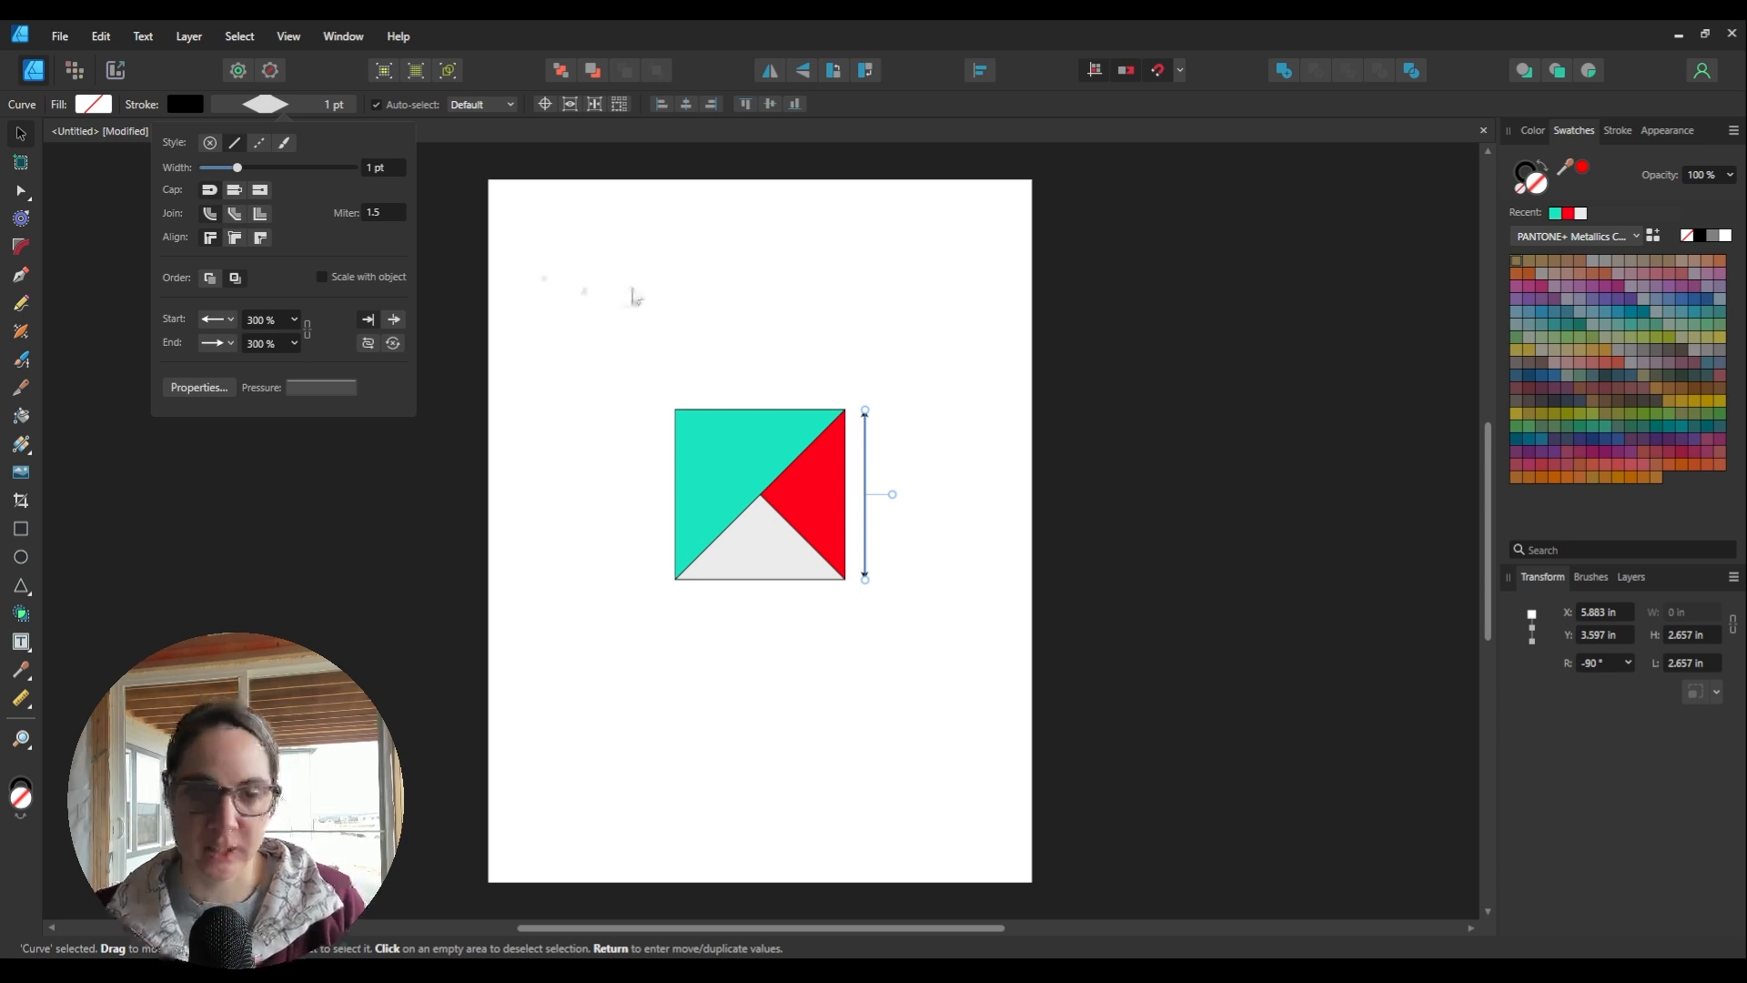
click(630, 291)
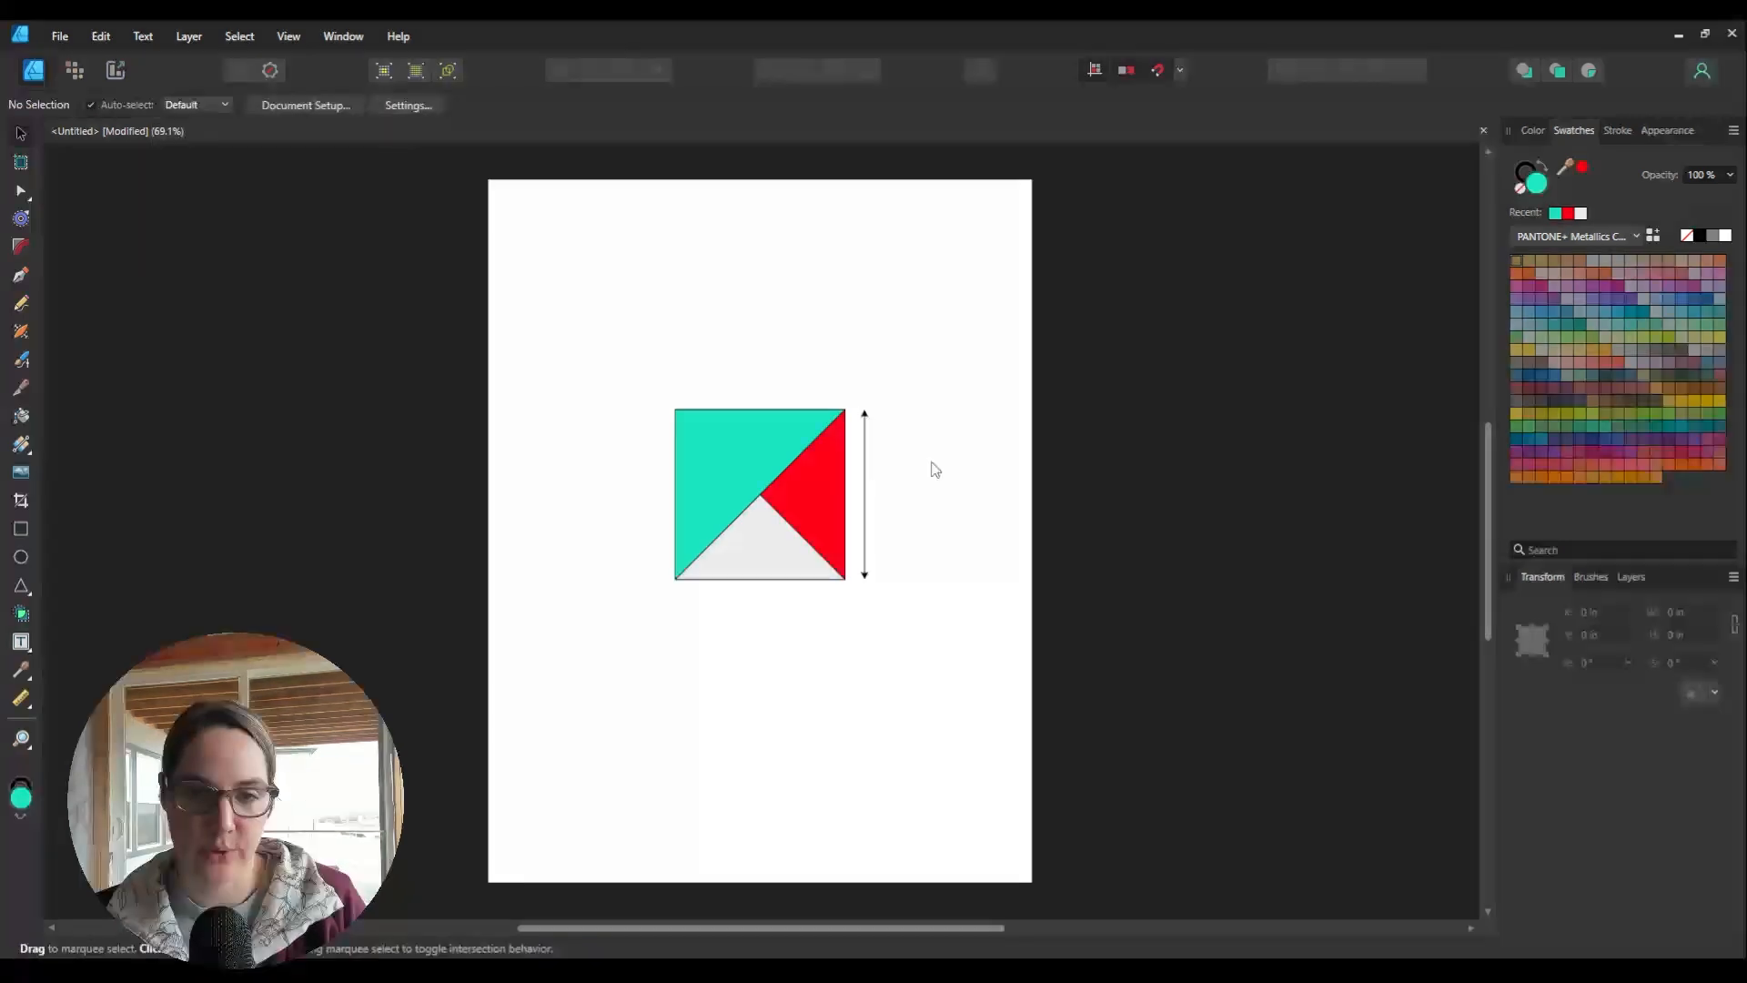
Step: Marquee-select the teal, red and light gray triangles together with the double-headed arrow
click(867, 510)
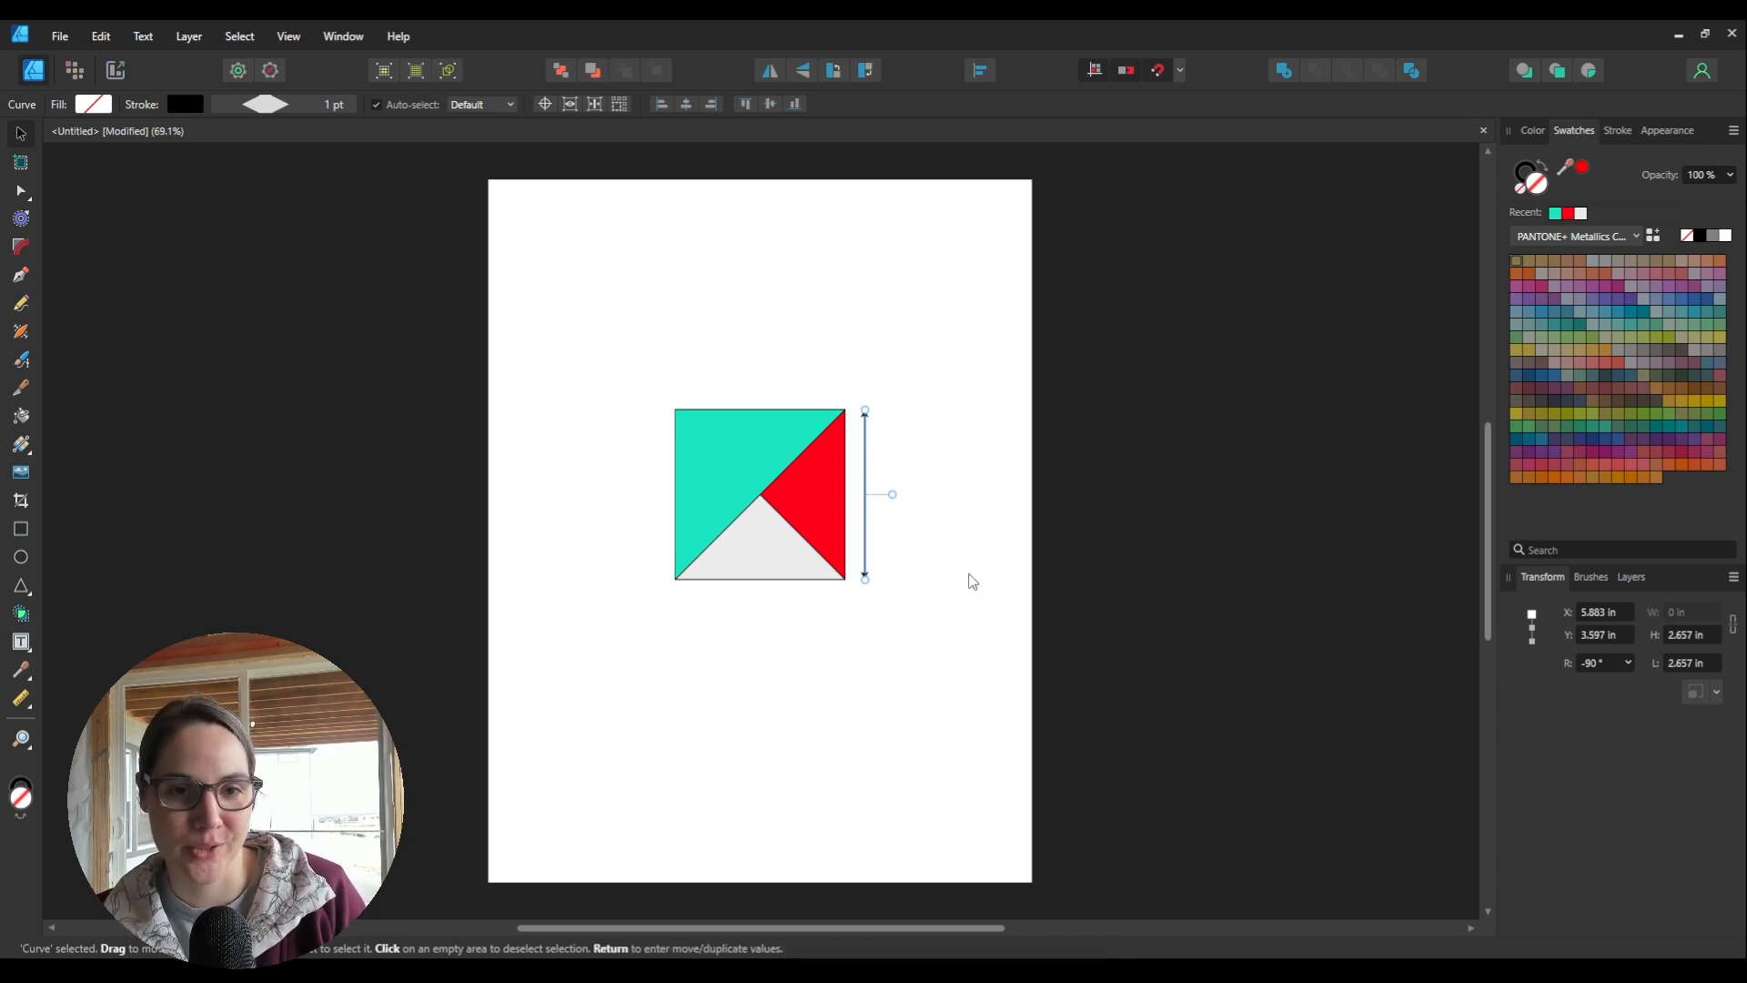
click(966, 572)
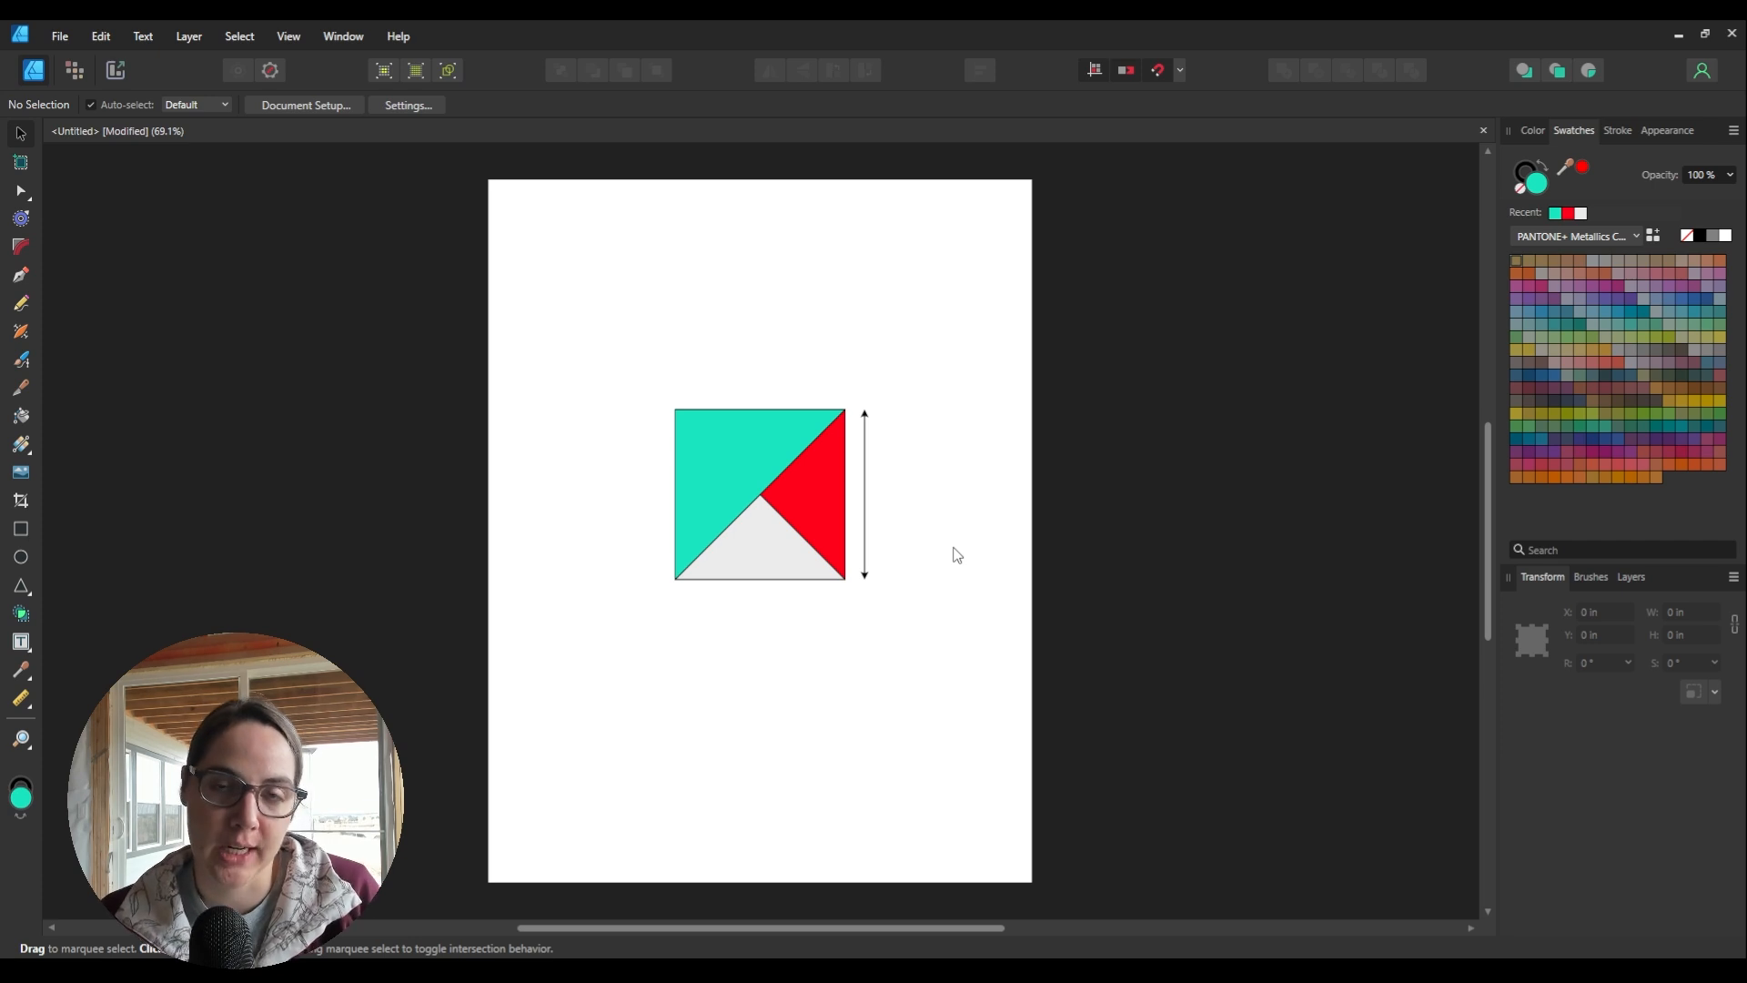
drag(581, 300, 939, 704)
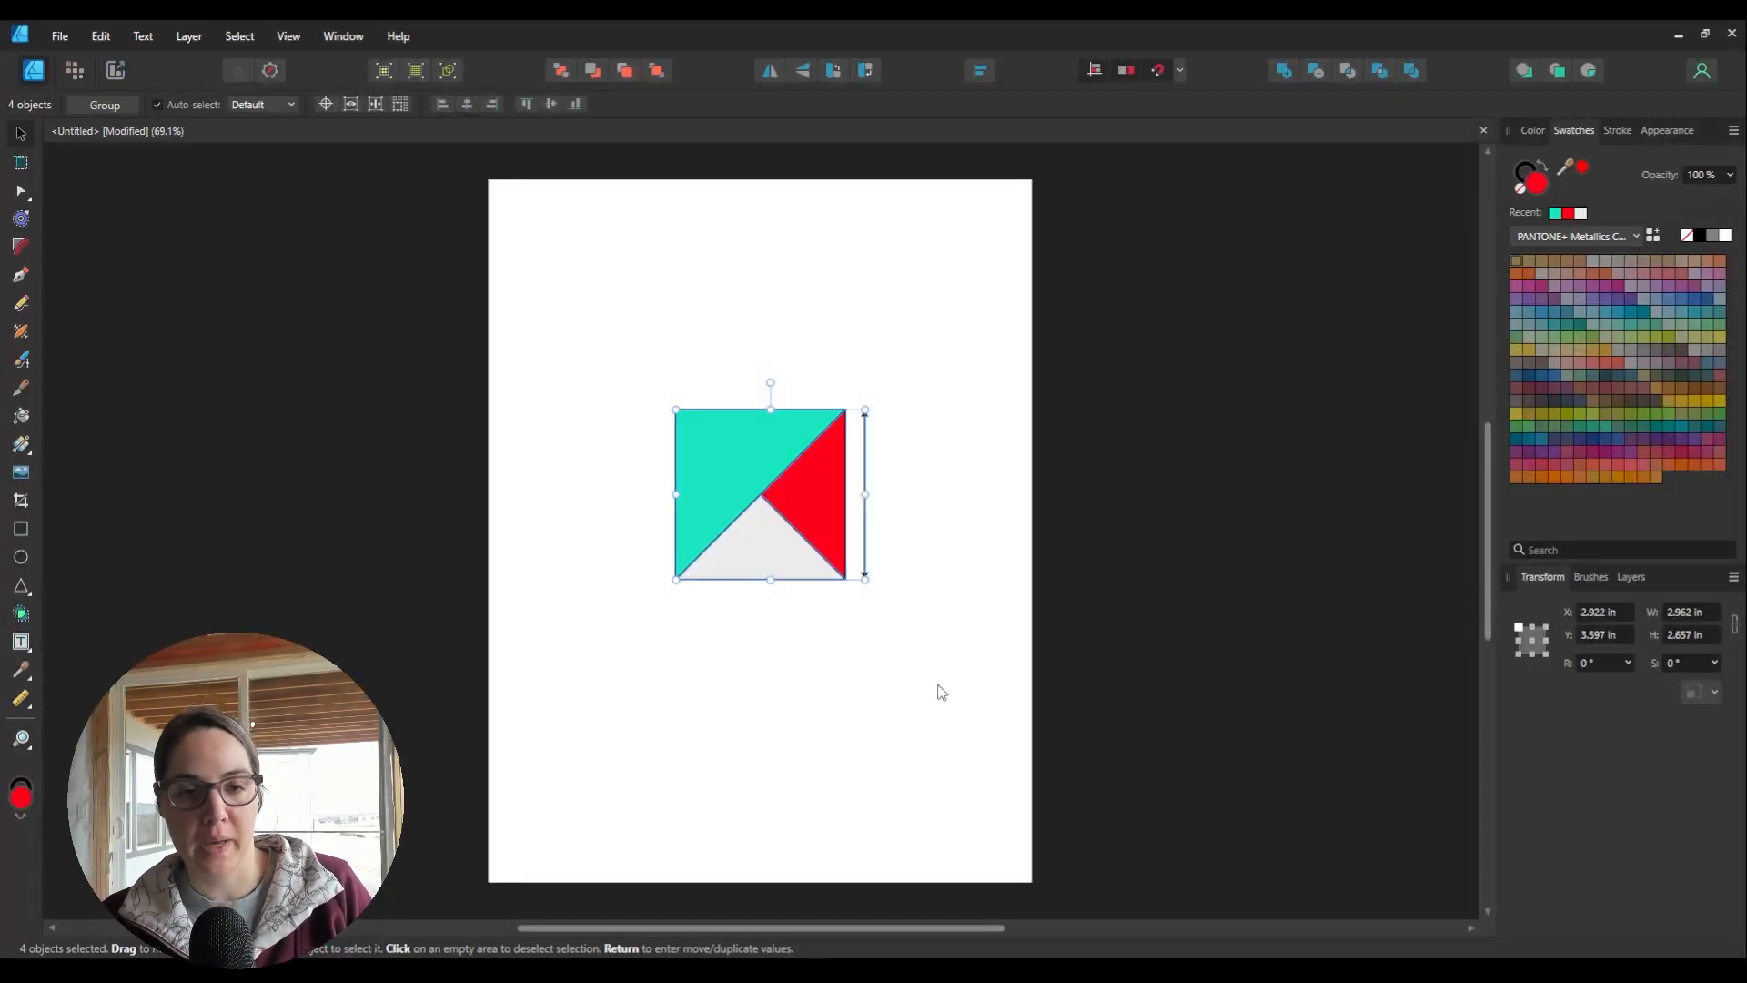
click(951, 671)
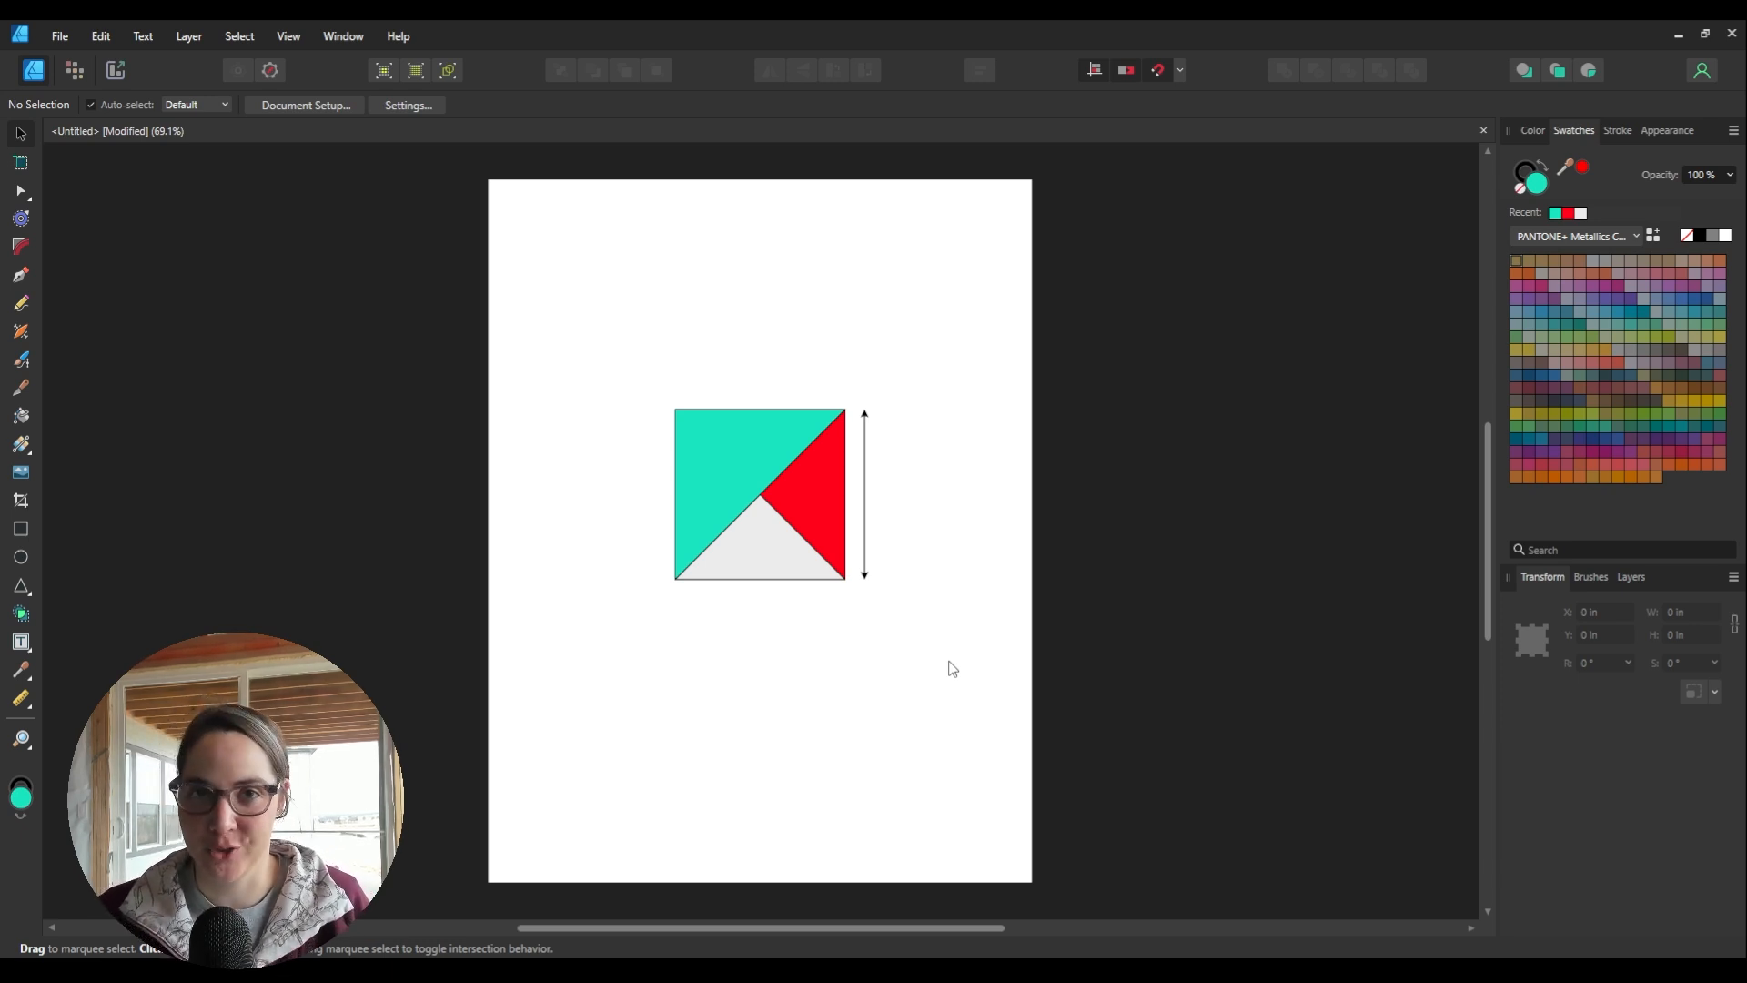
drag(952, 669, 636, 385)
Step: Begin File > Export with PDF kept as the format, and show the Area choices
click(58, 38)
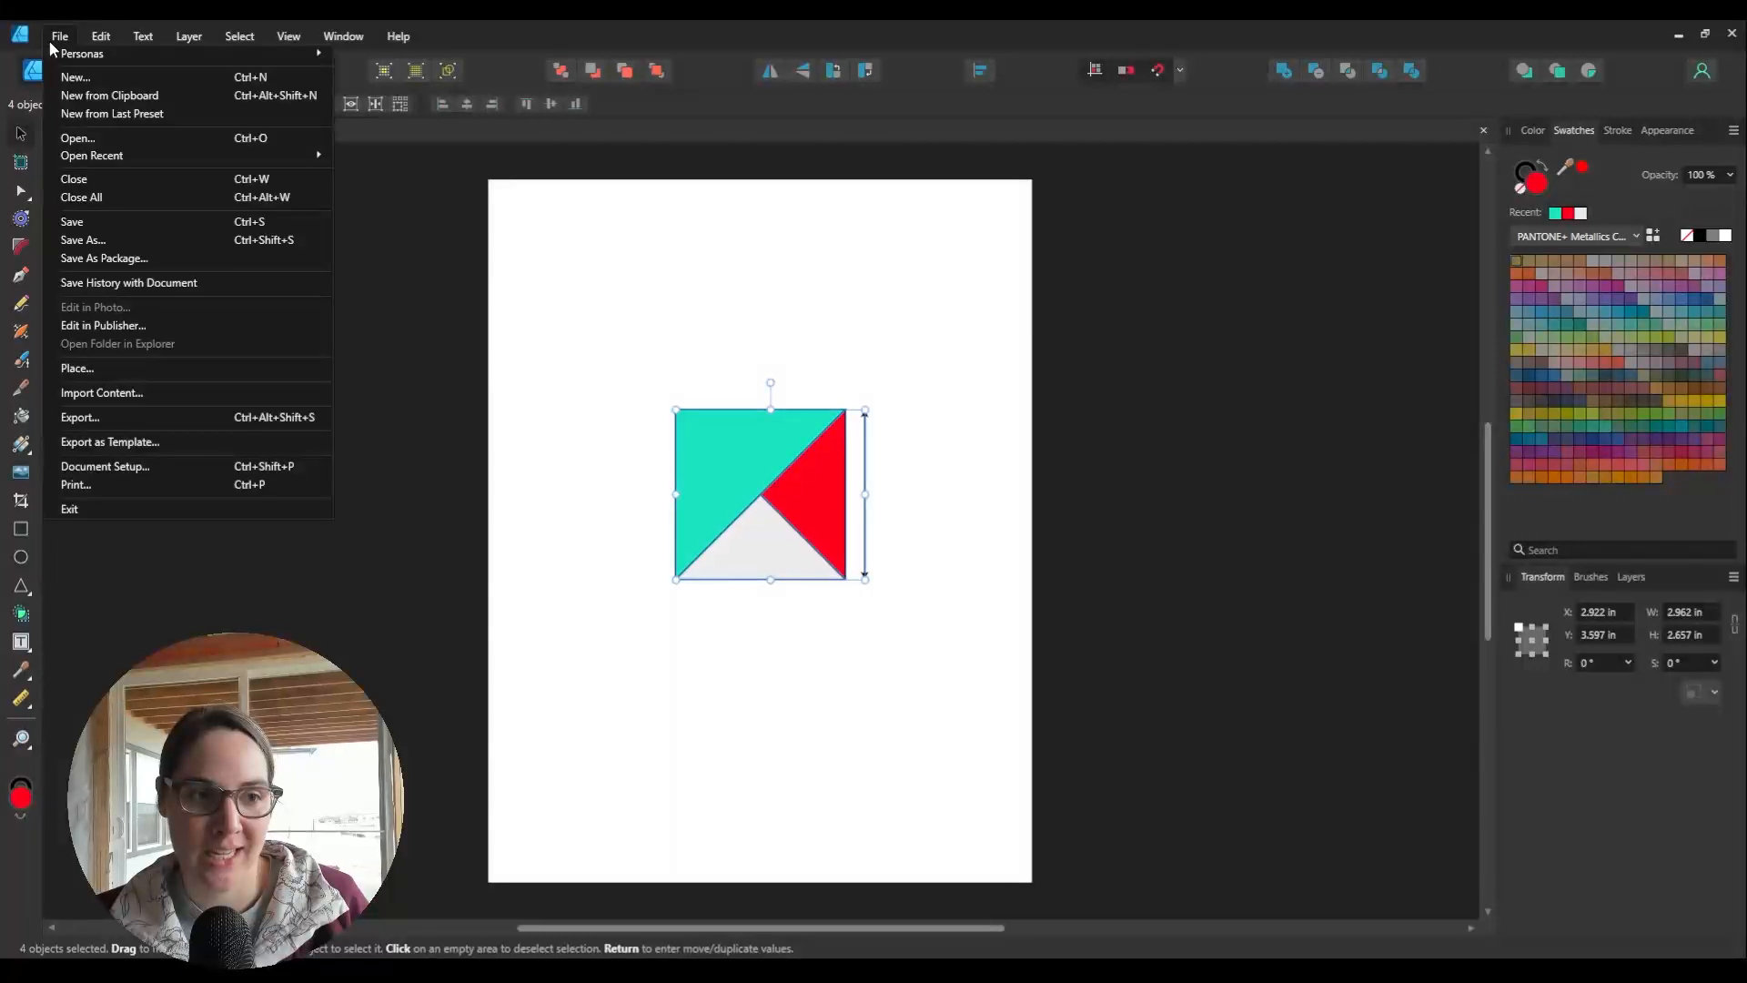
click(226, 418)
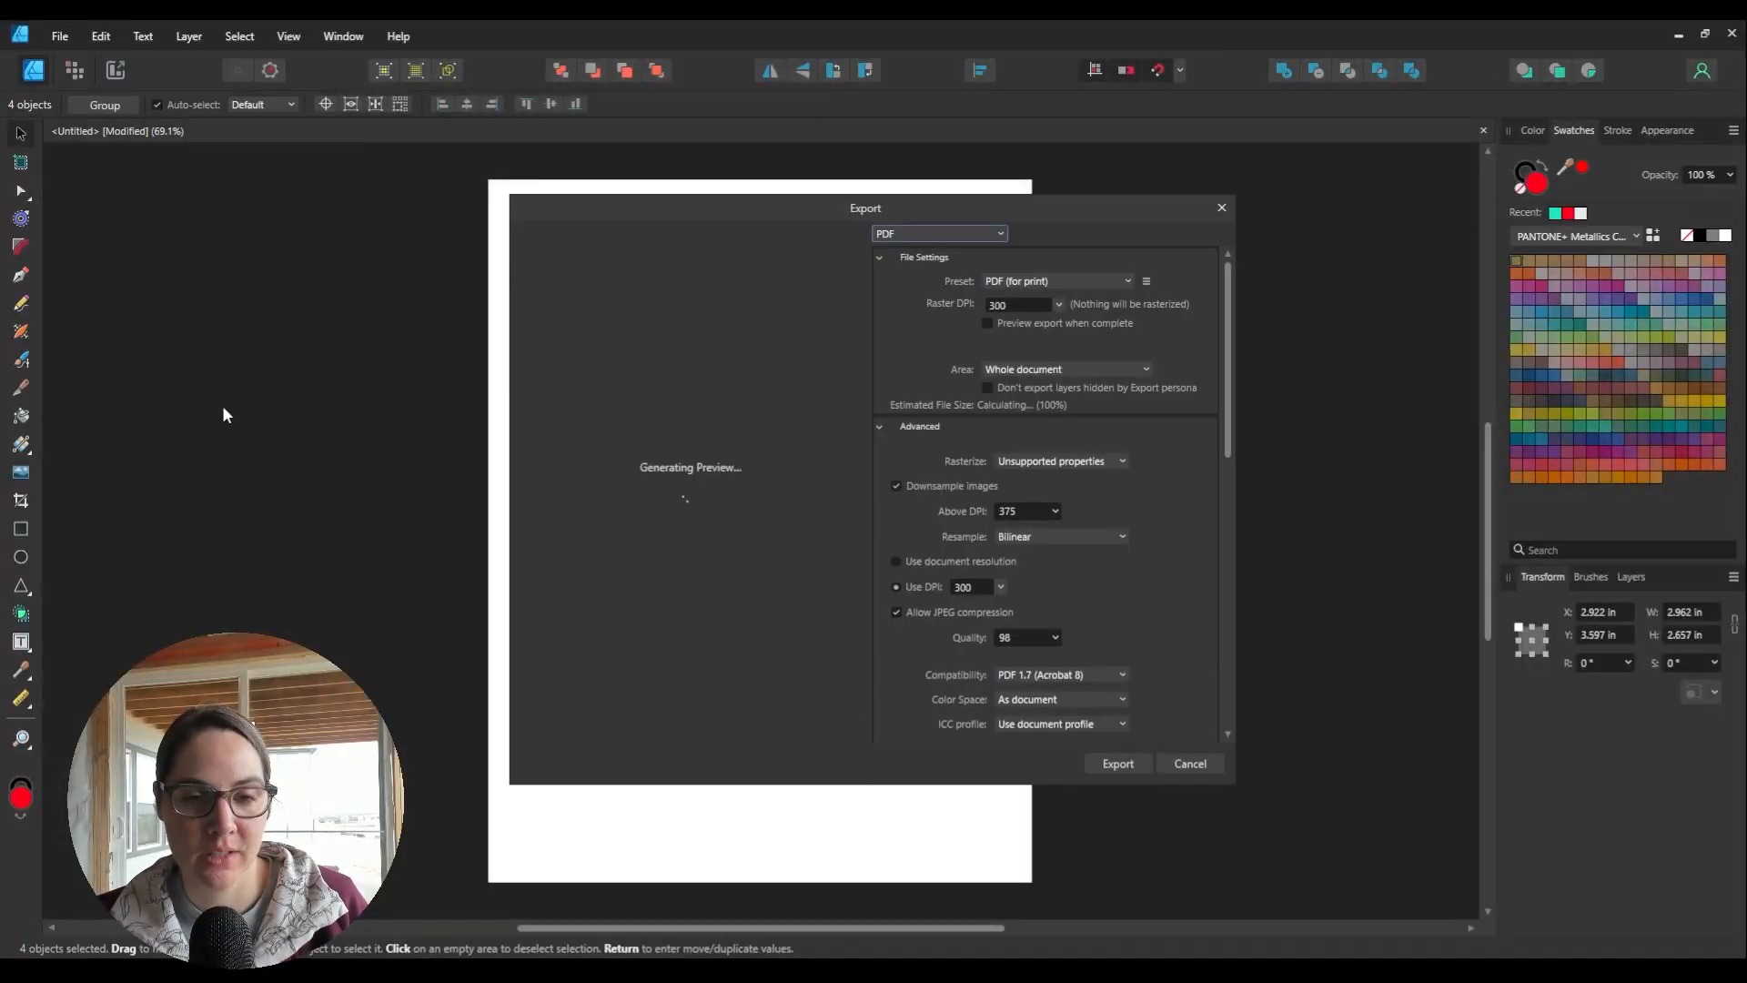
drag(893, 202, 851, 195)
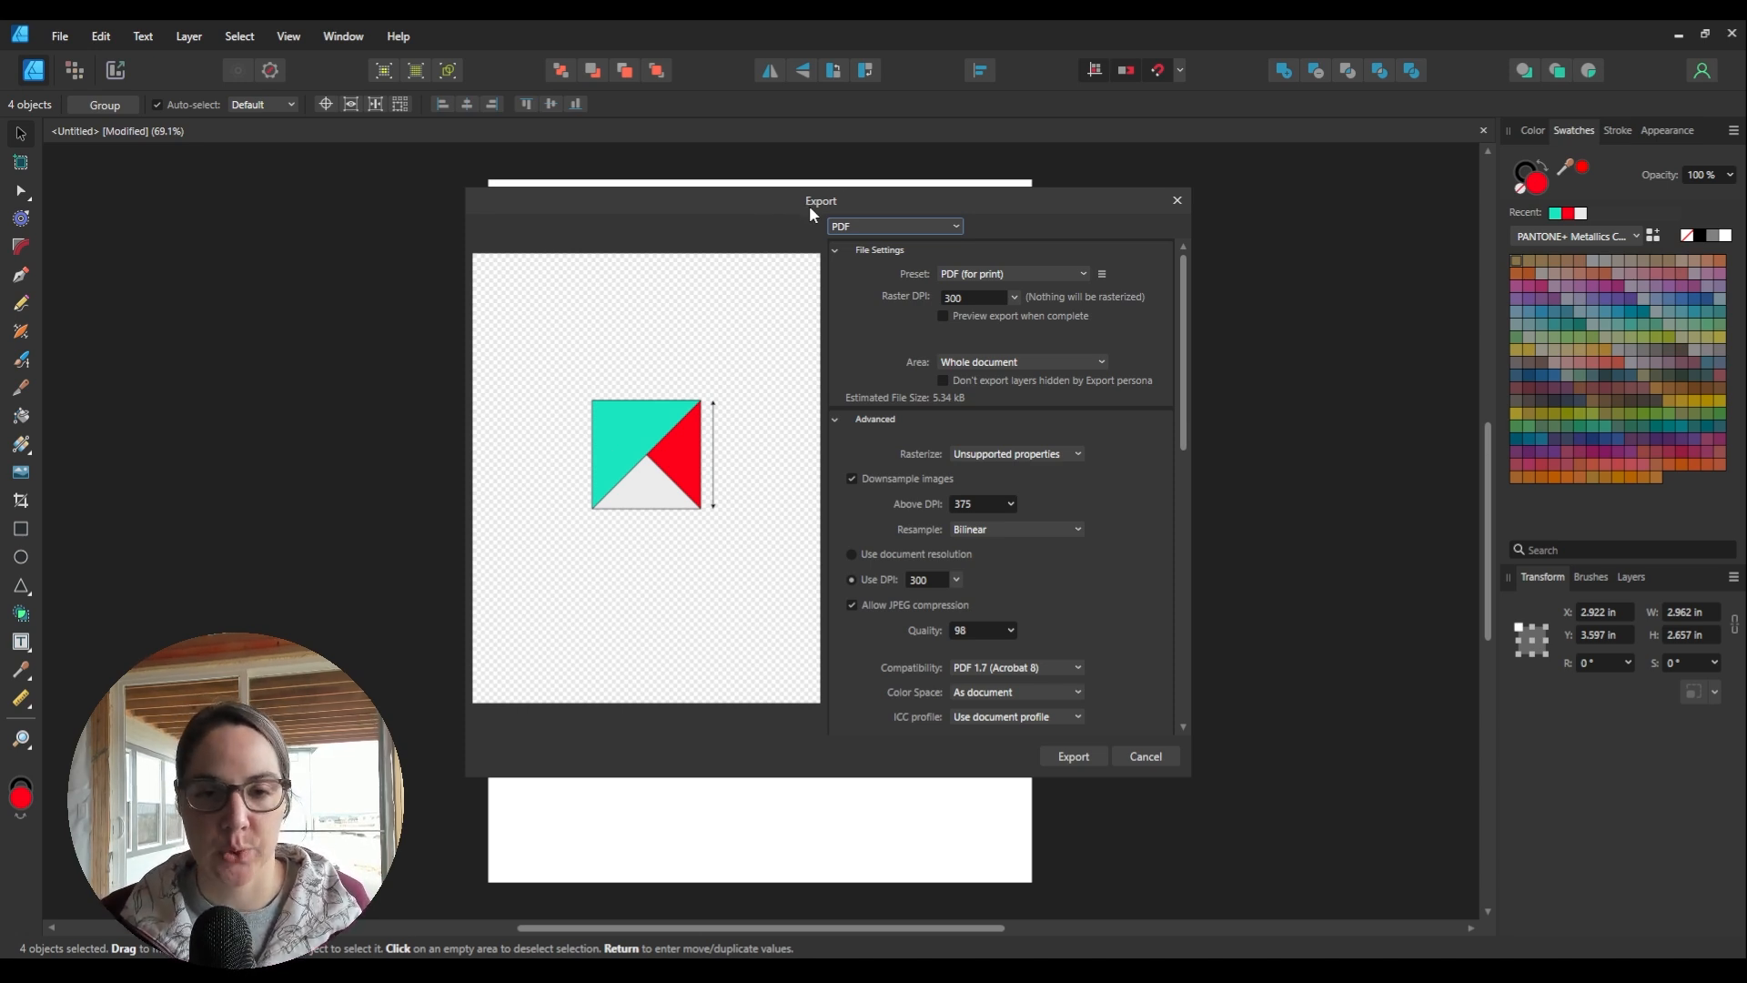
click(907, 224)
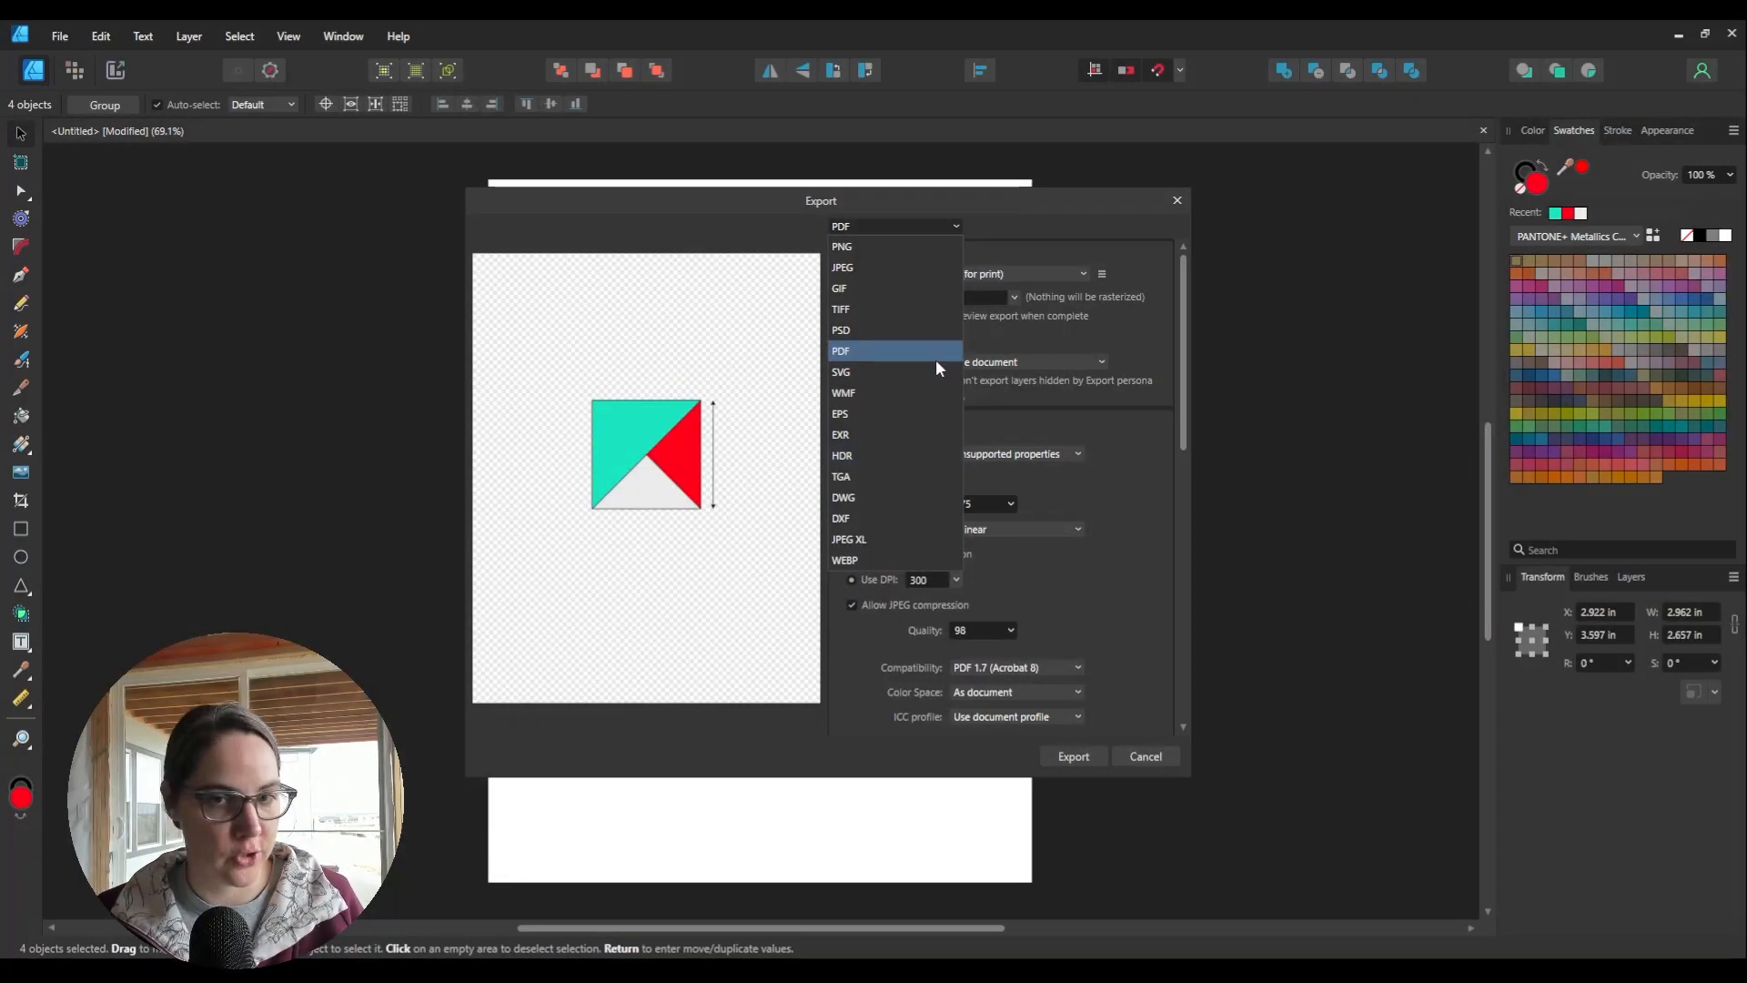
click(1070, 253)
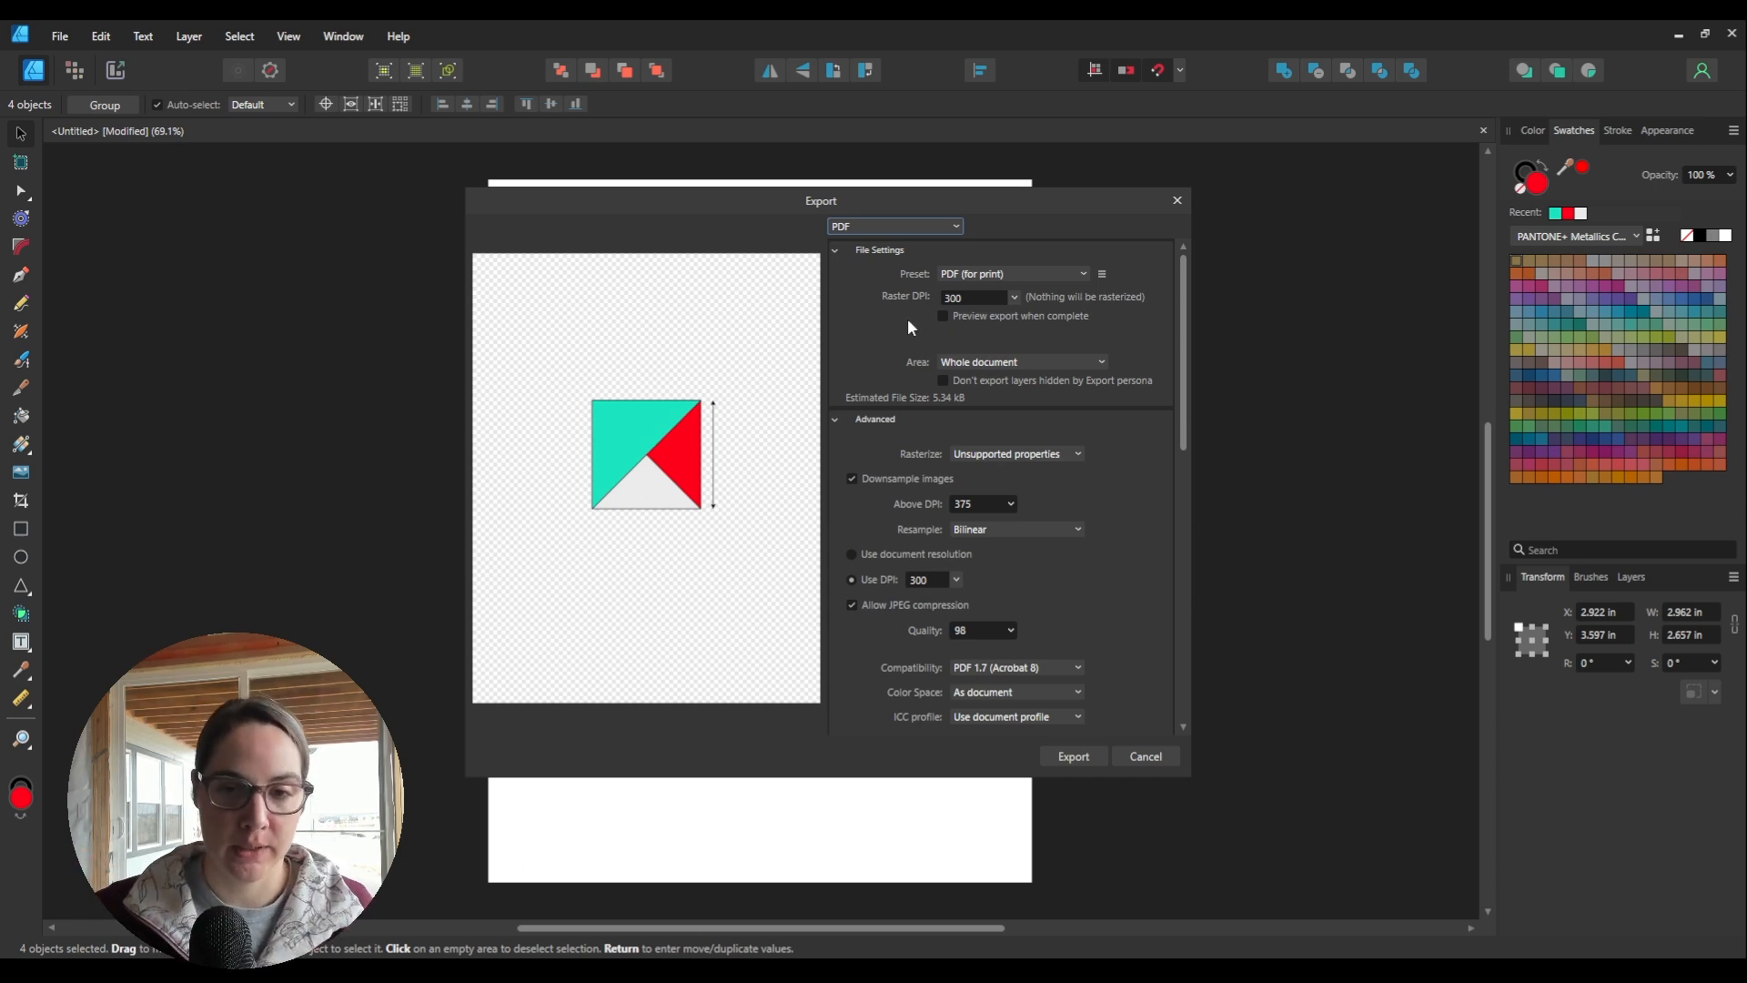
scroll(1005, 503, down, 3)
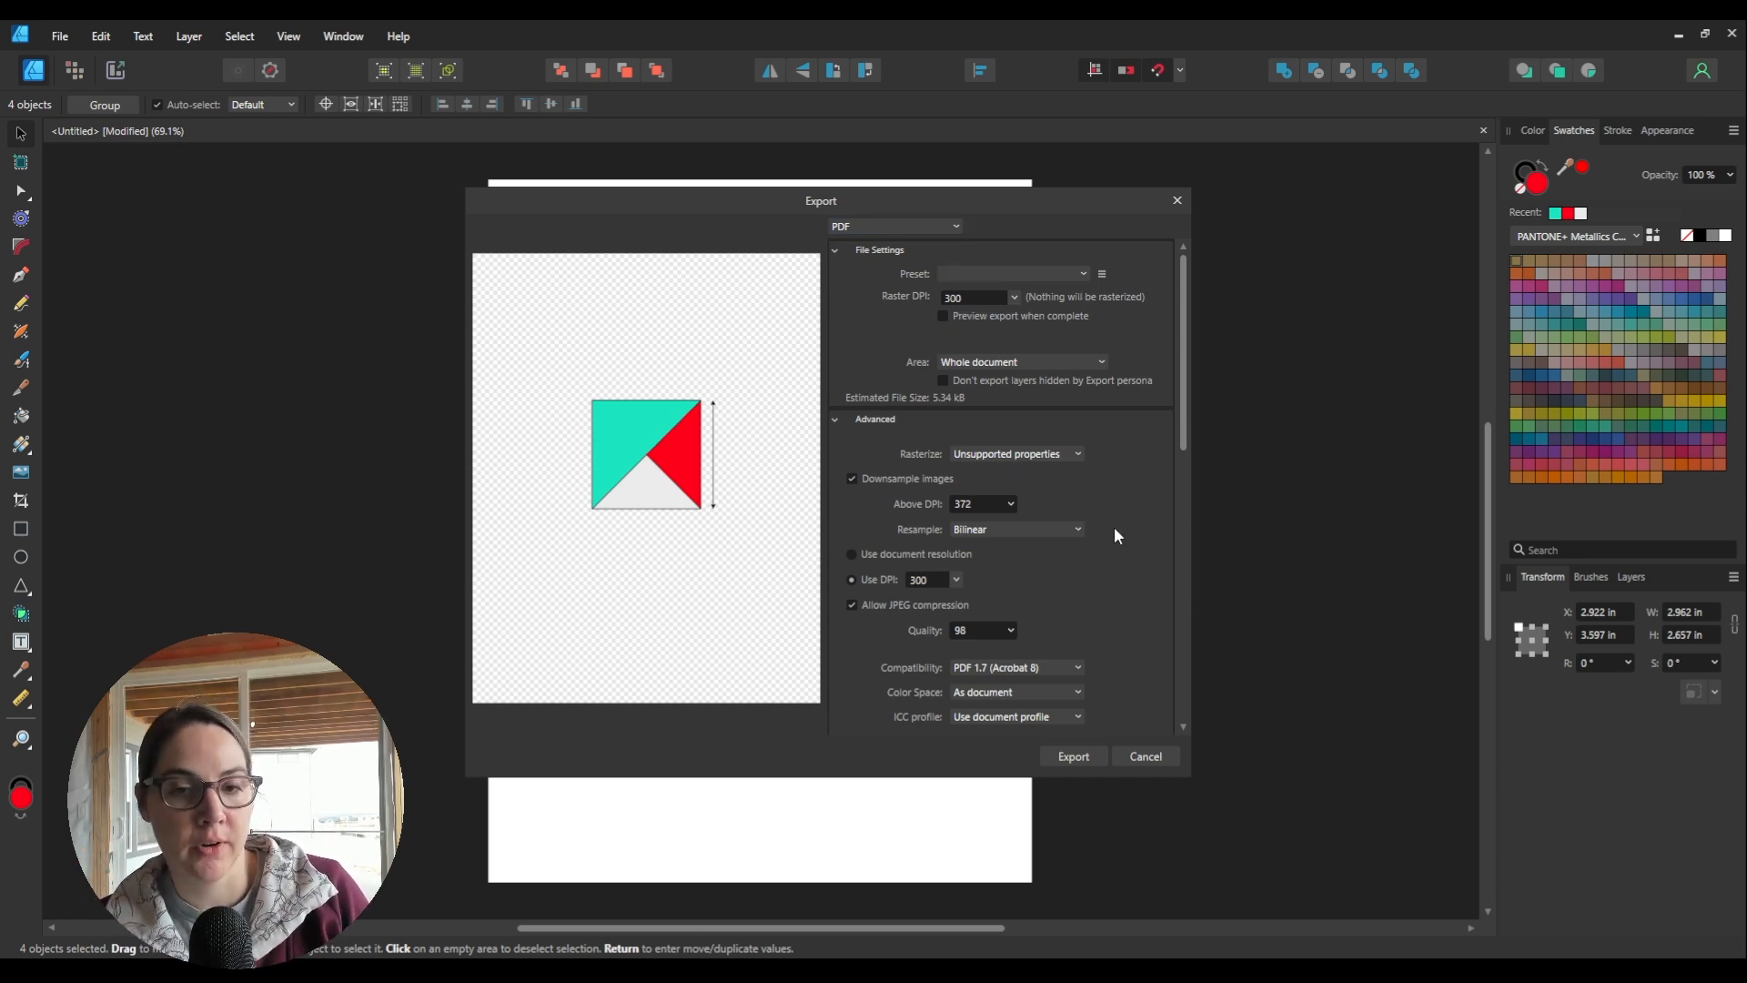
click(1080, 361)
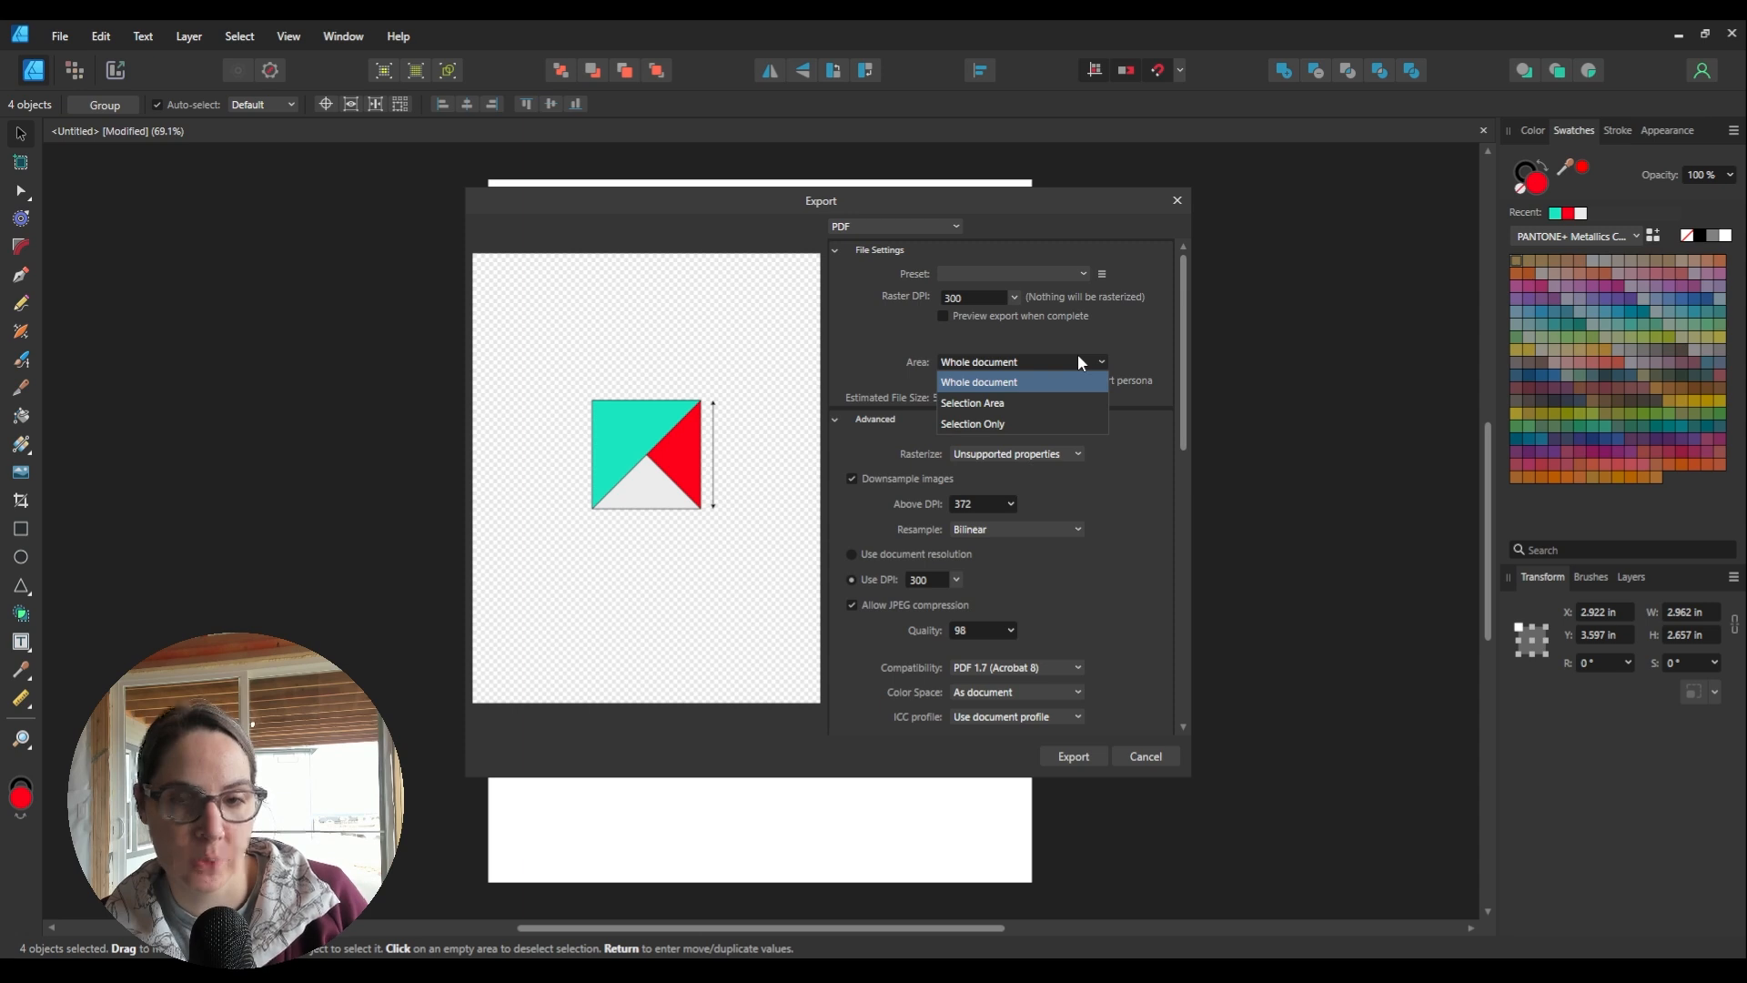
Step: Export the selected triangles and arrow as a PDF with Area set to Selection Only
click(1041, 420)
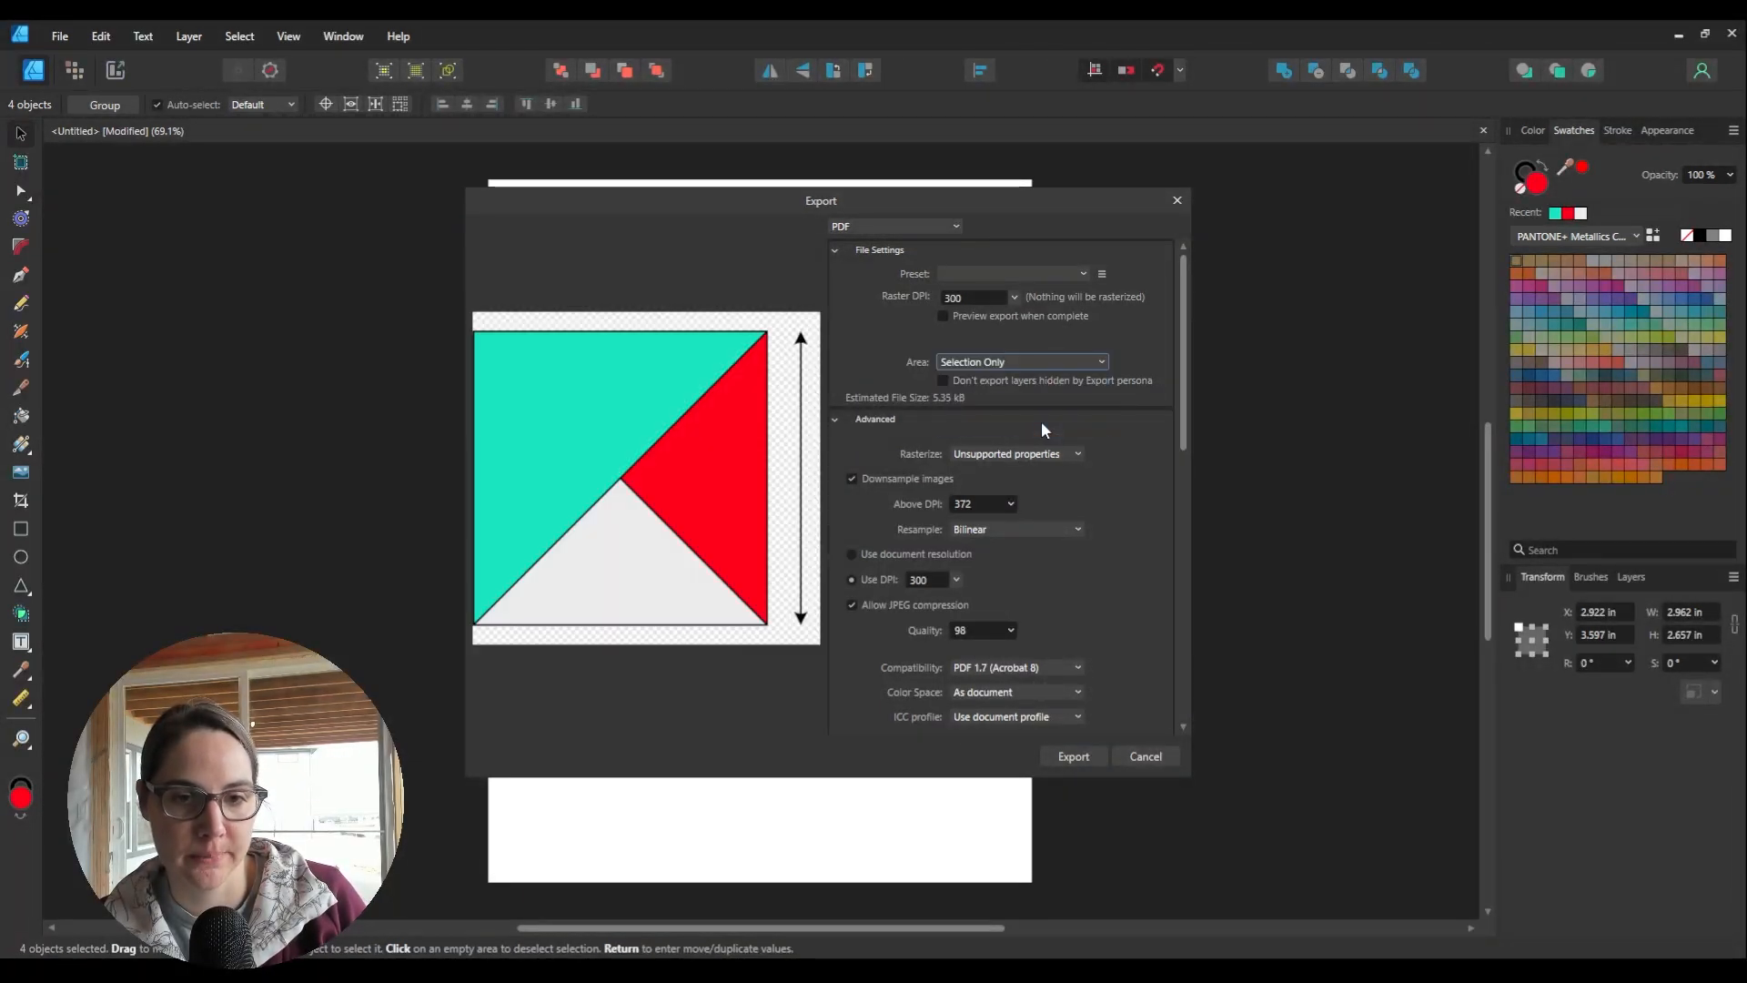
click(1037, 361)
click(1028, 401)
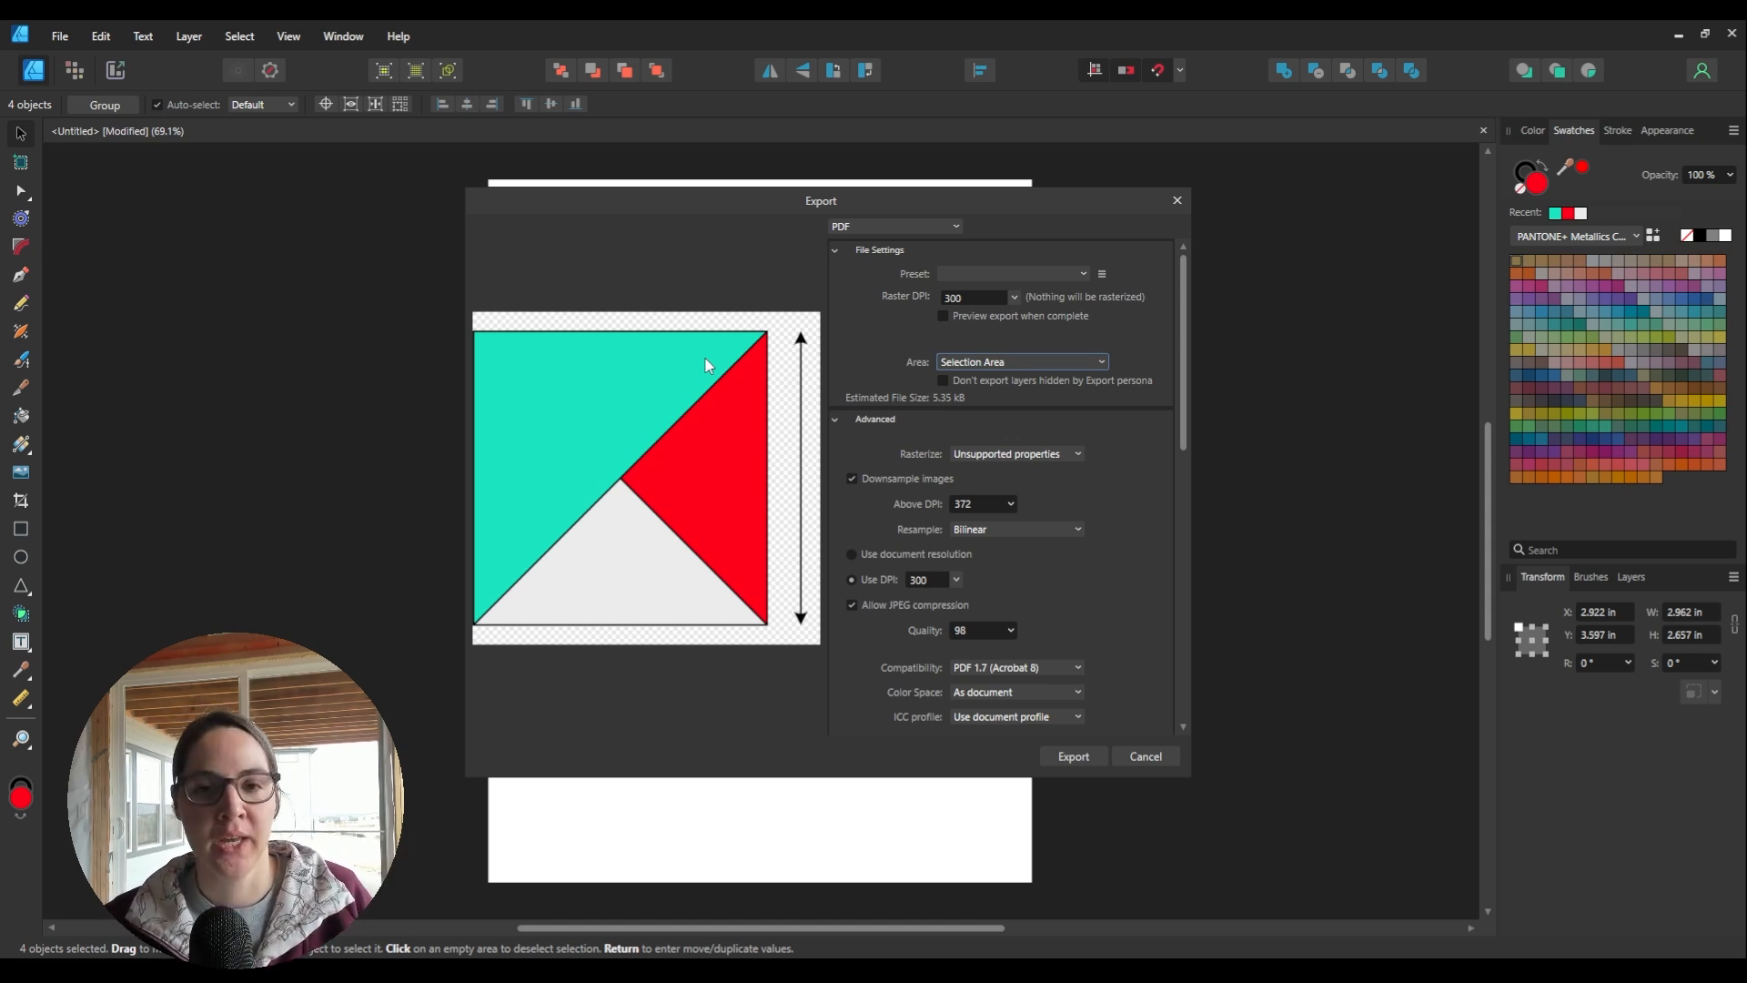
click(972, 363)
click(972, 421)
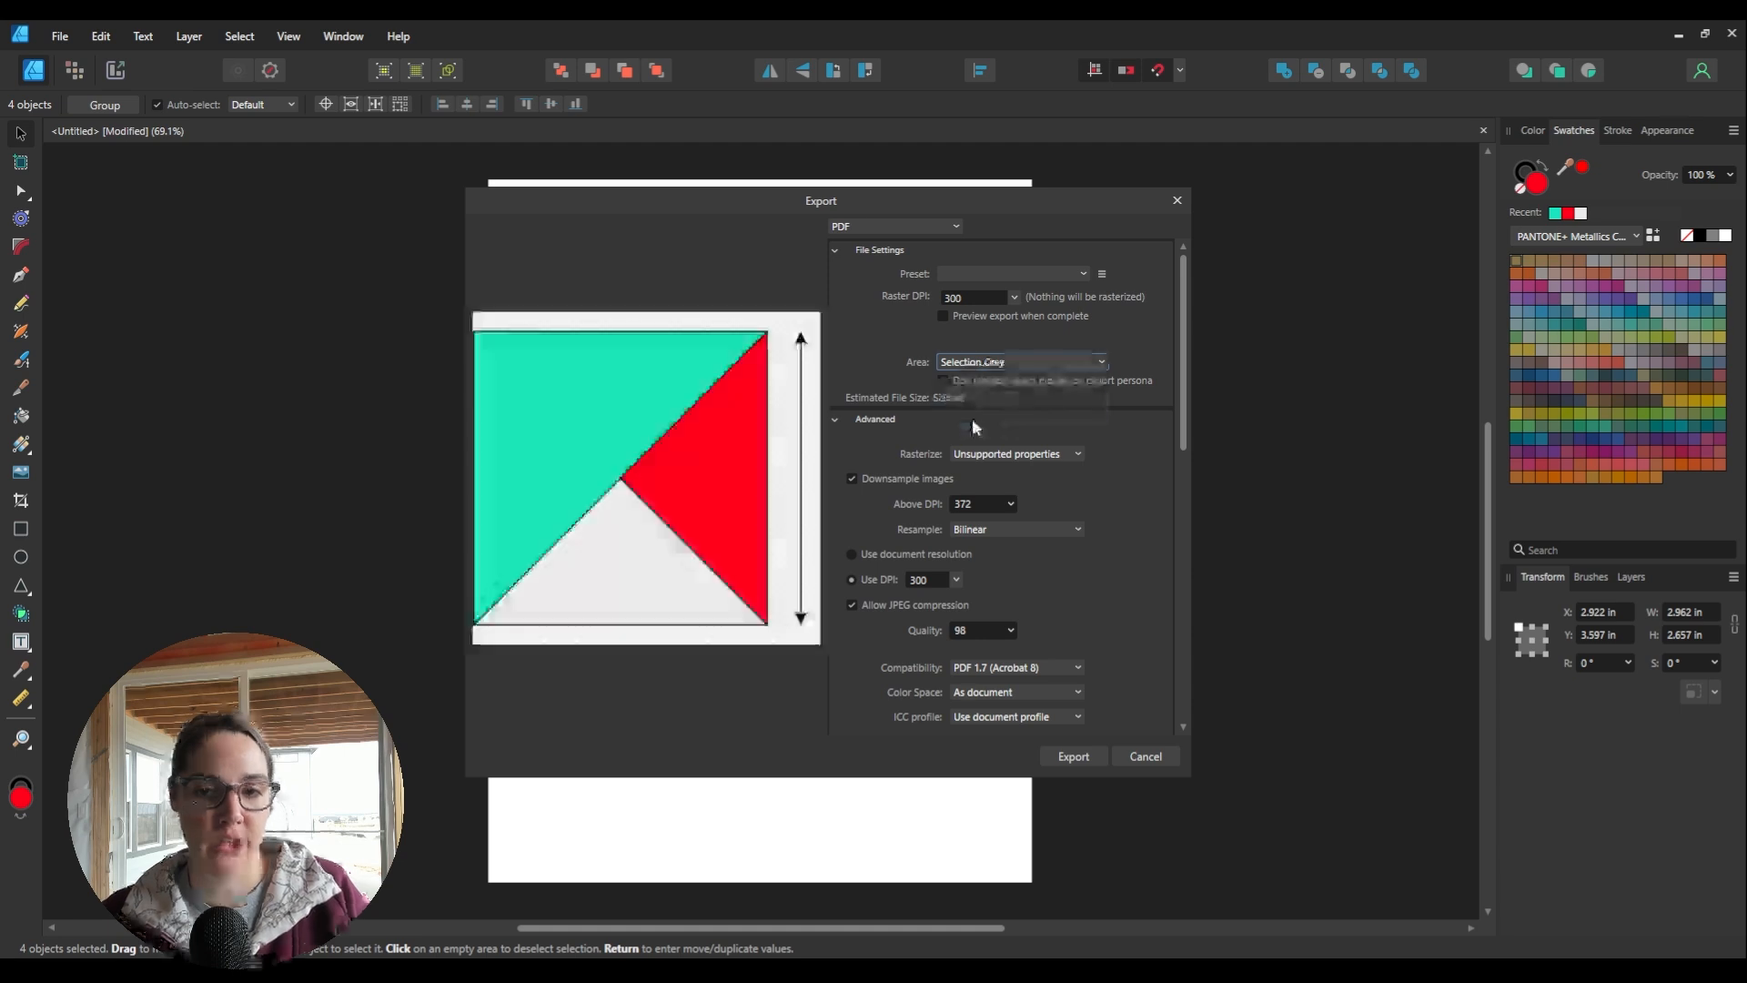
click(946, 364)
click(883, 355)
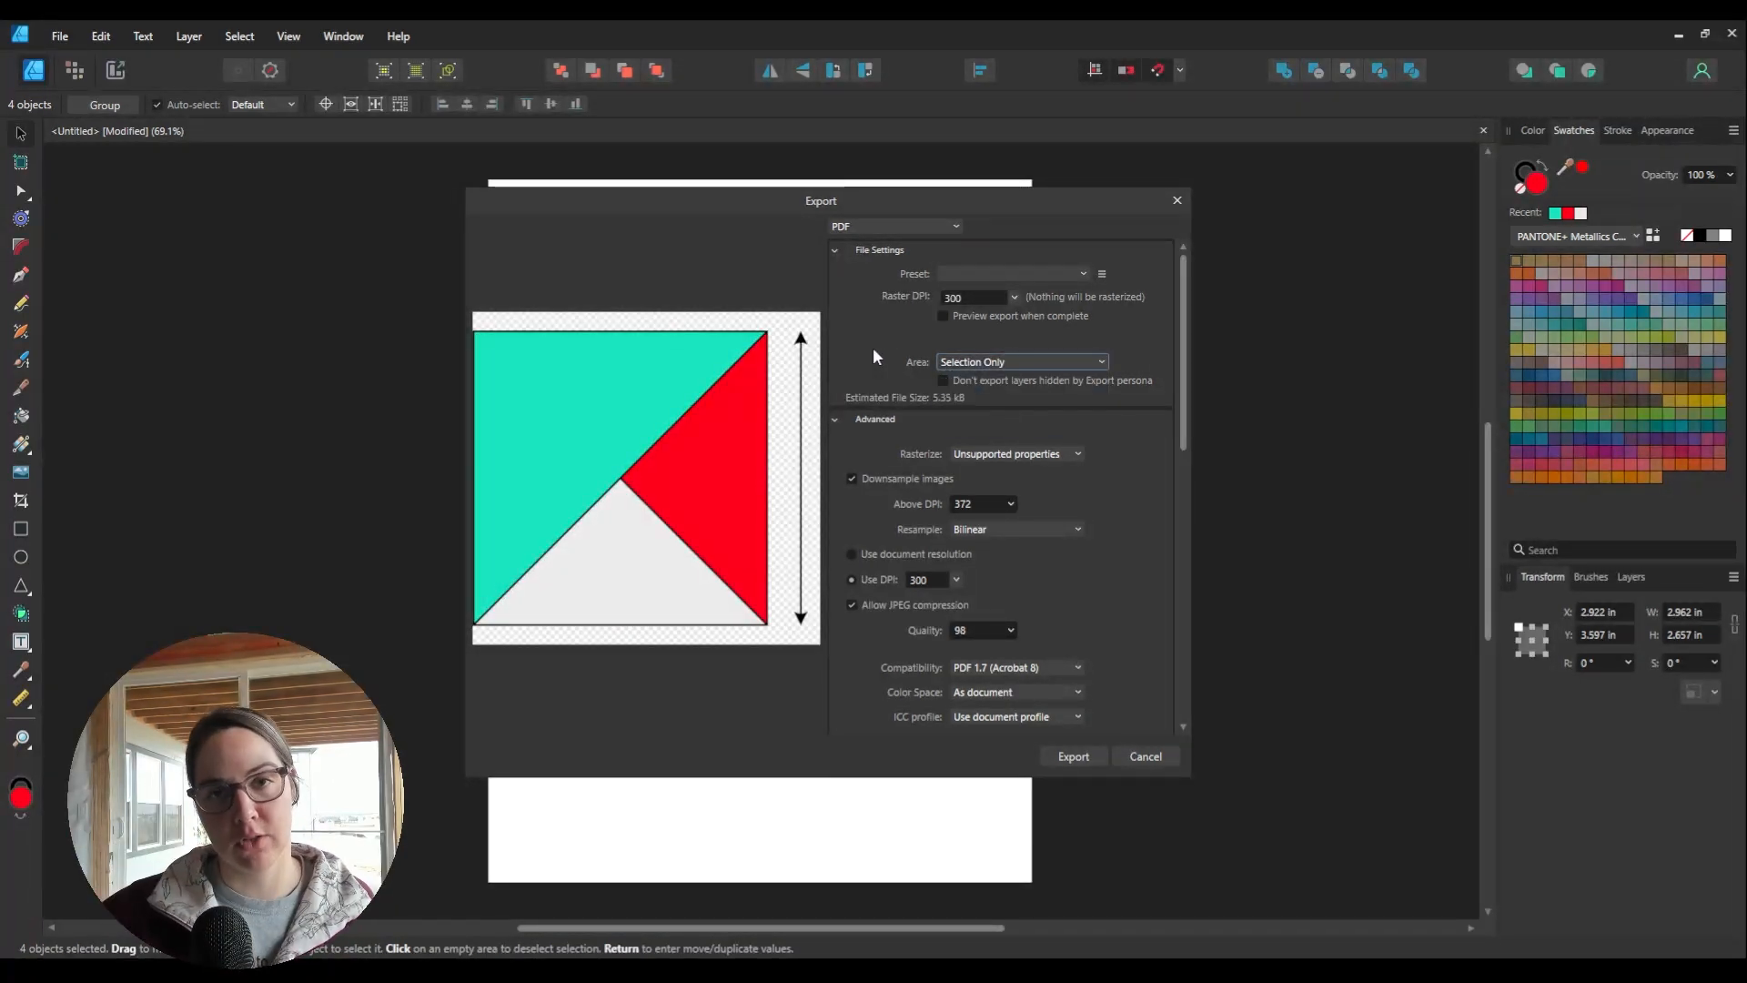
click(1080, 750)
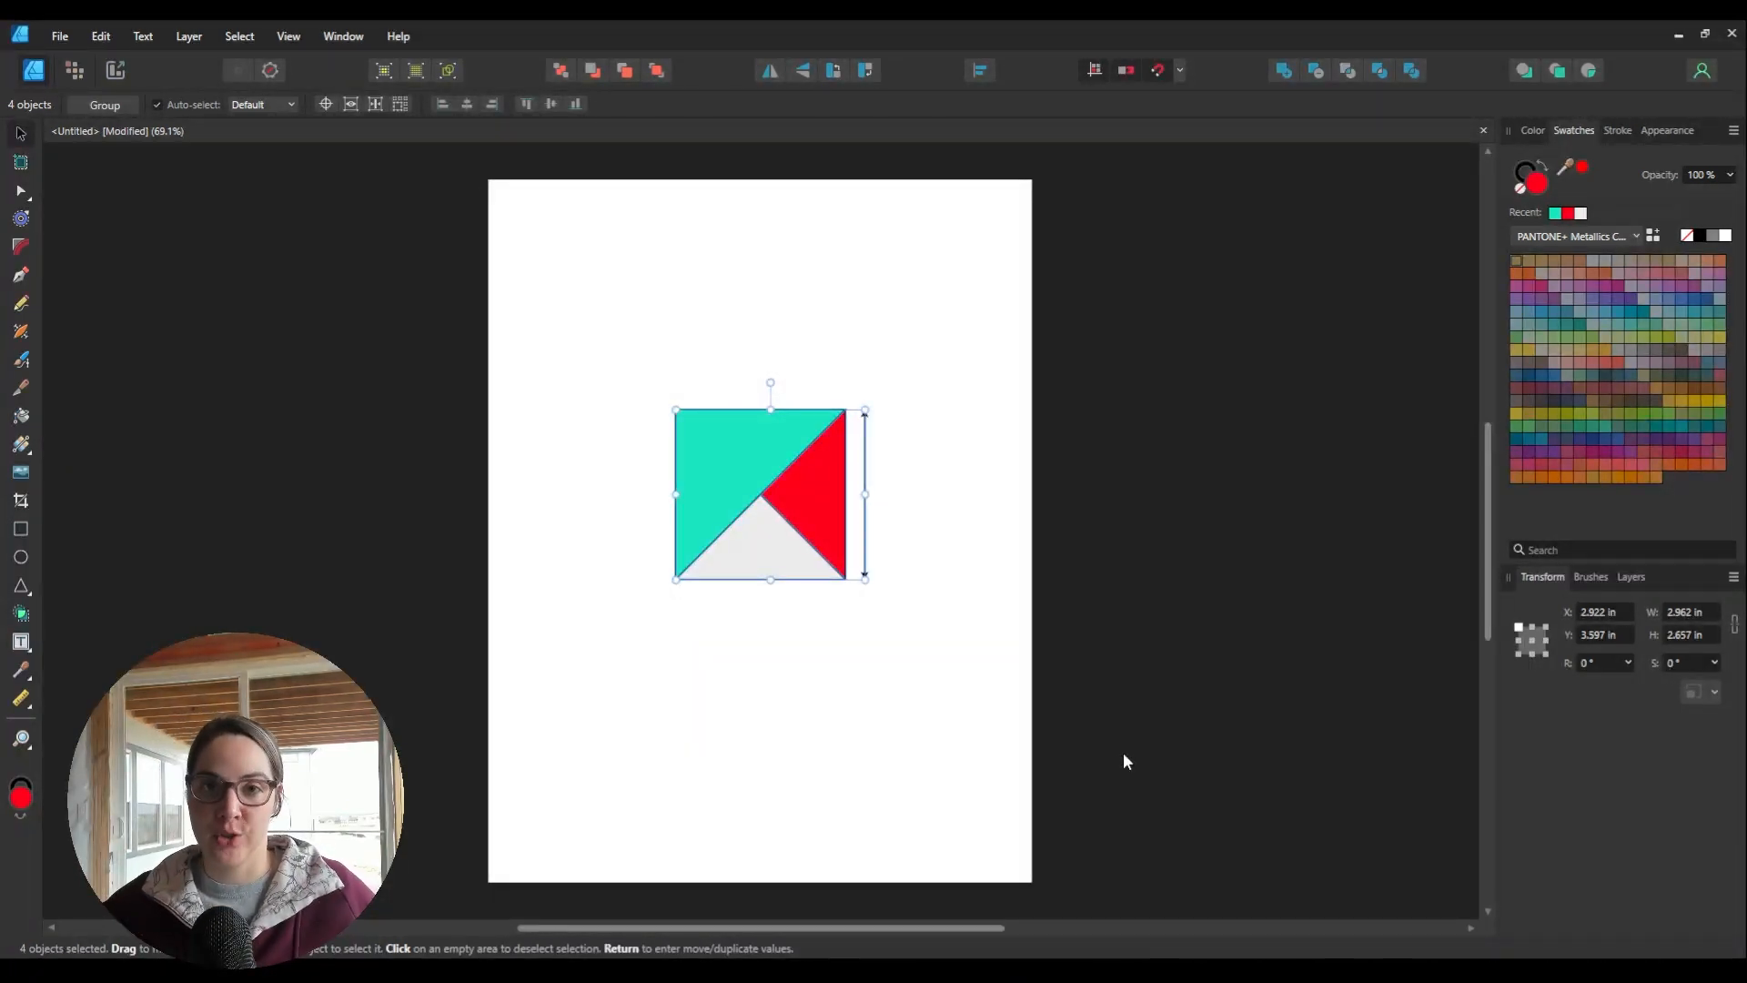